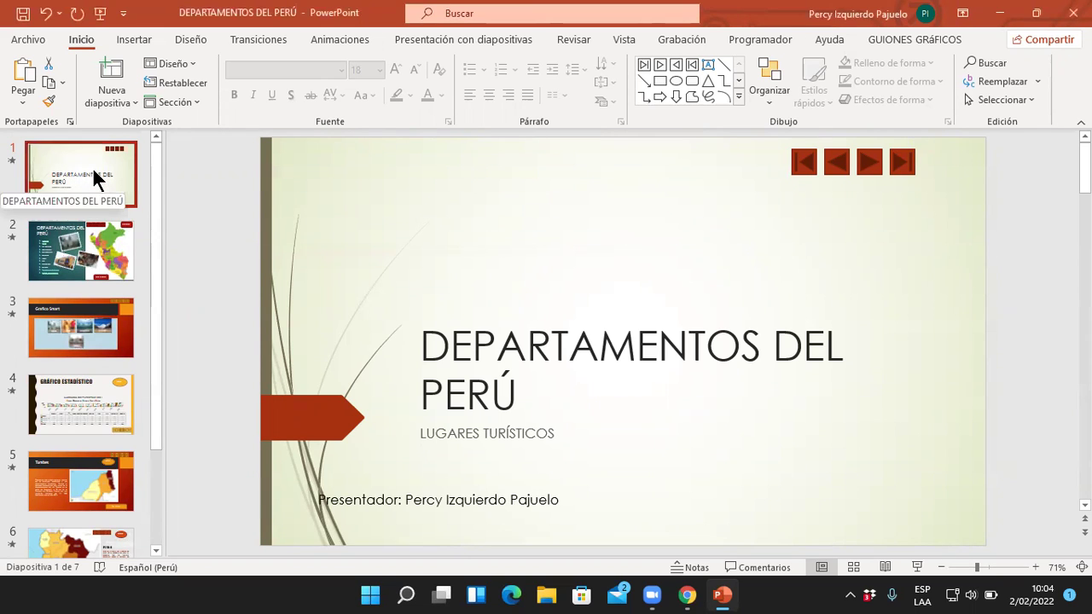
Step: Open Insertar > Multimedia > Audio to show 'Audio en Mi PC...' and 'Grabar audio...'
left_click(136, 45)
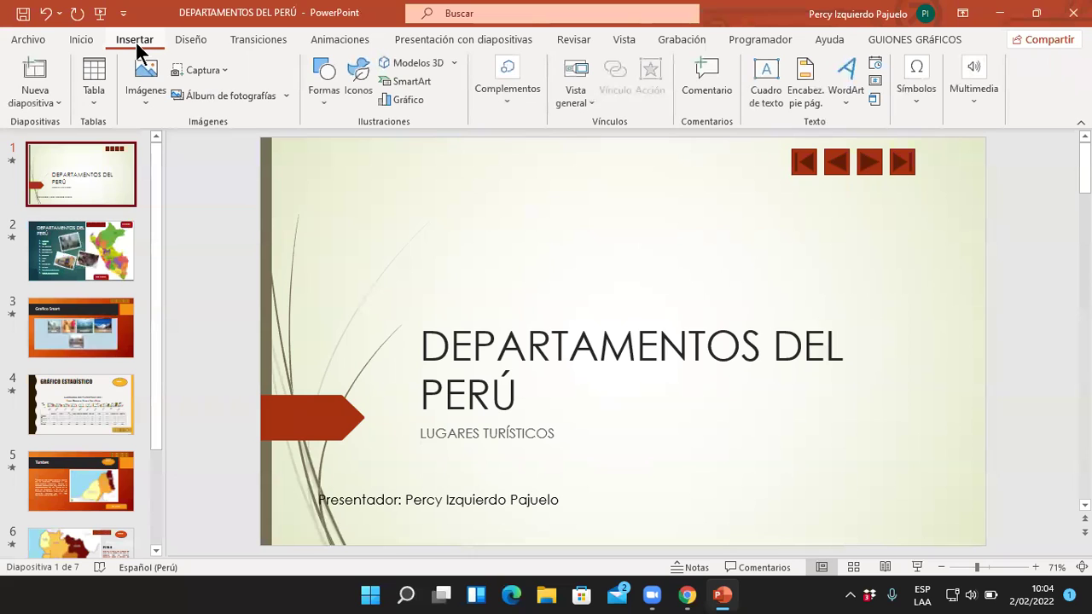
left_click(970, 104)
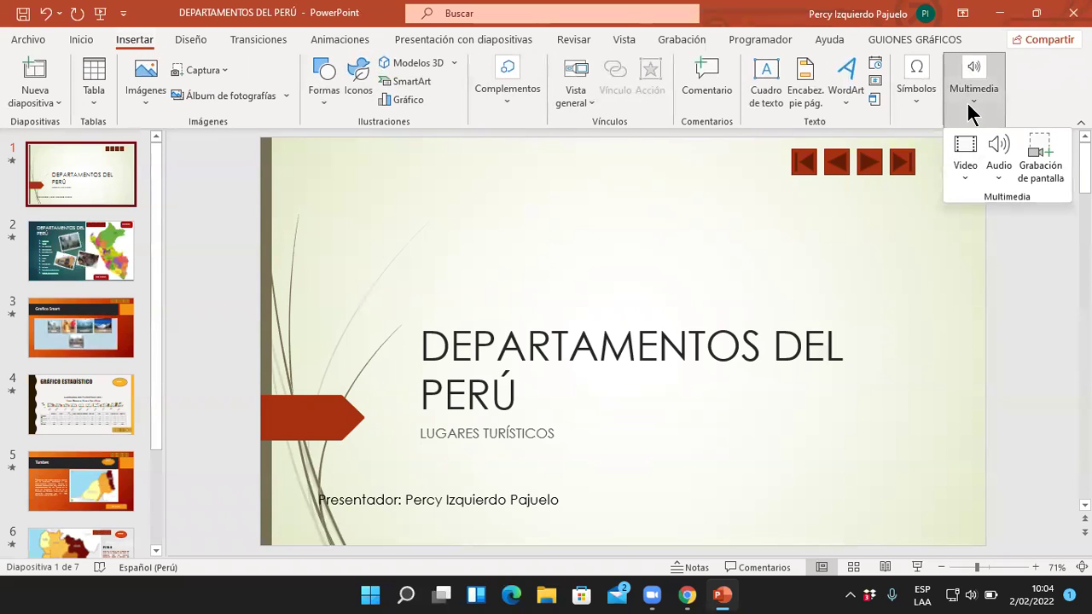
left_click(997, 171)
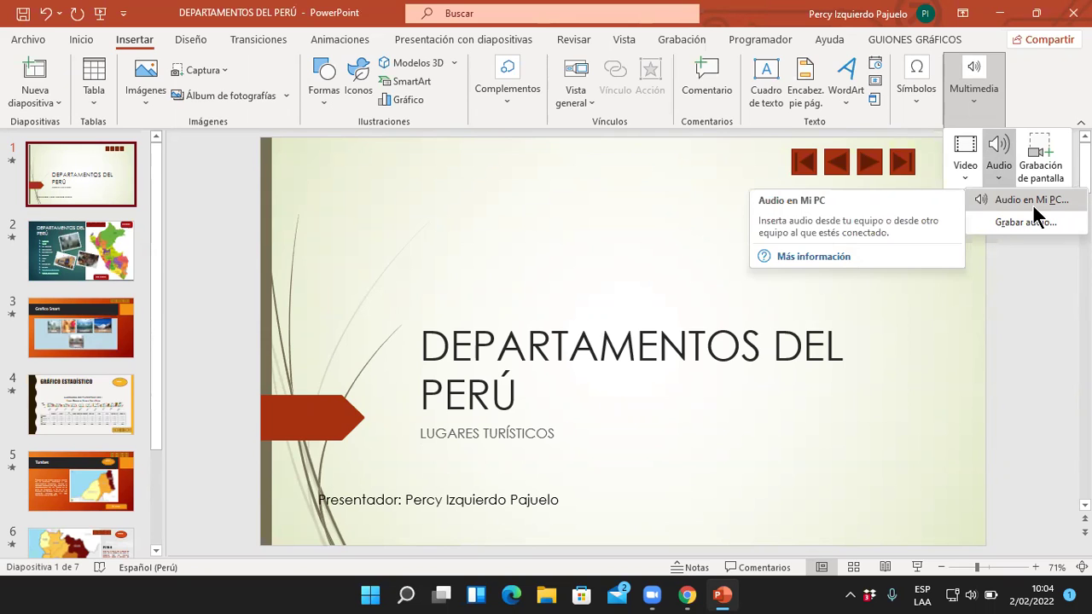
left_click(705, 122)
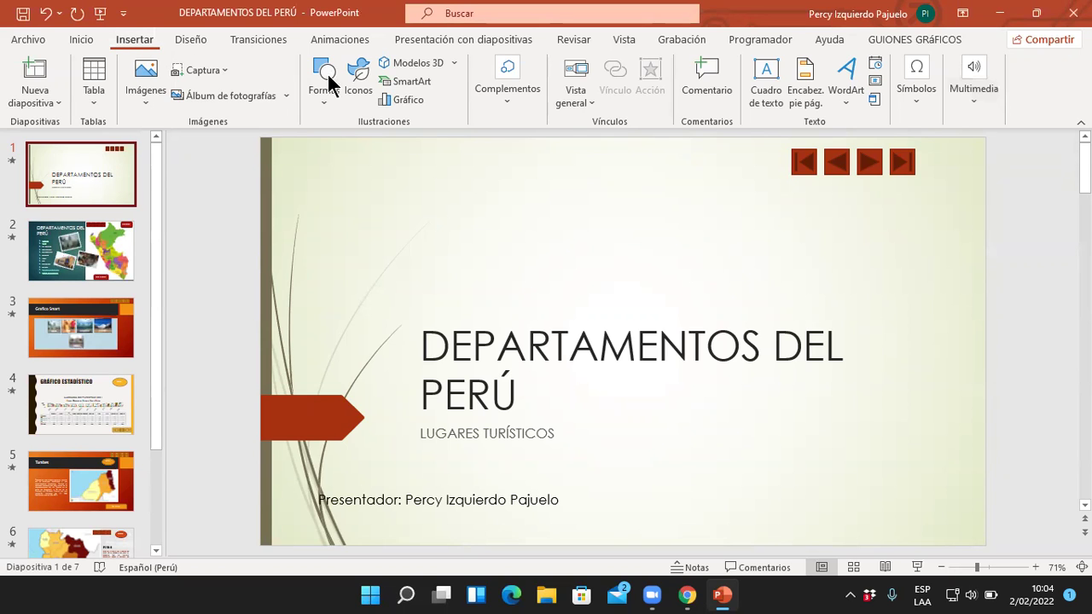
left_click(967, 98)
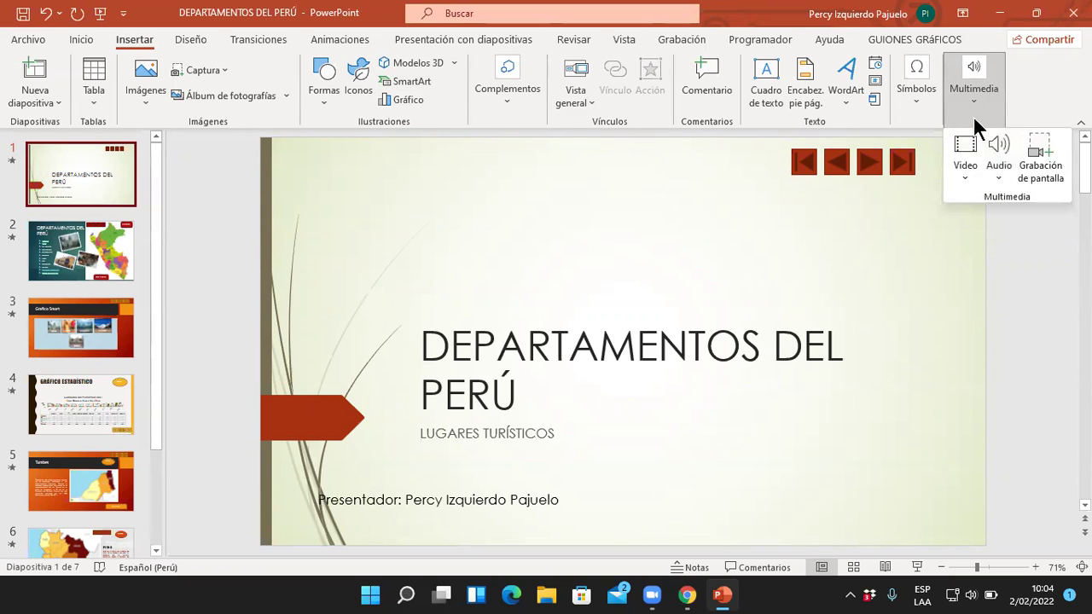
left_click(995, 178)
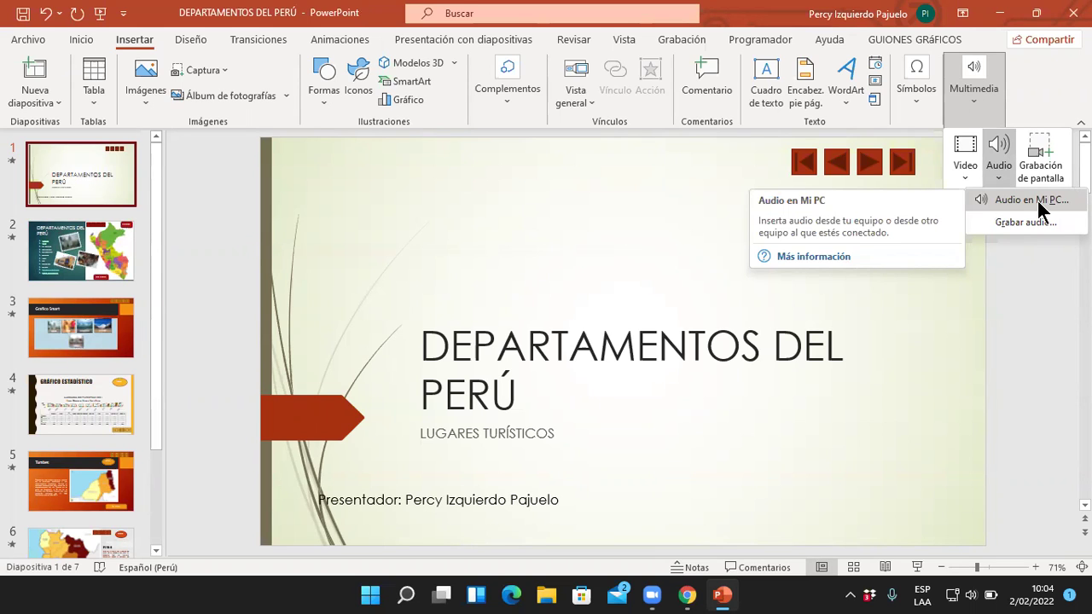
Step: Insert the Contigo Peru song from the Música folder and drag its speaker icon to the upper left
left_click(1035, 199)
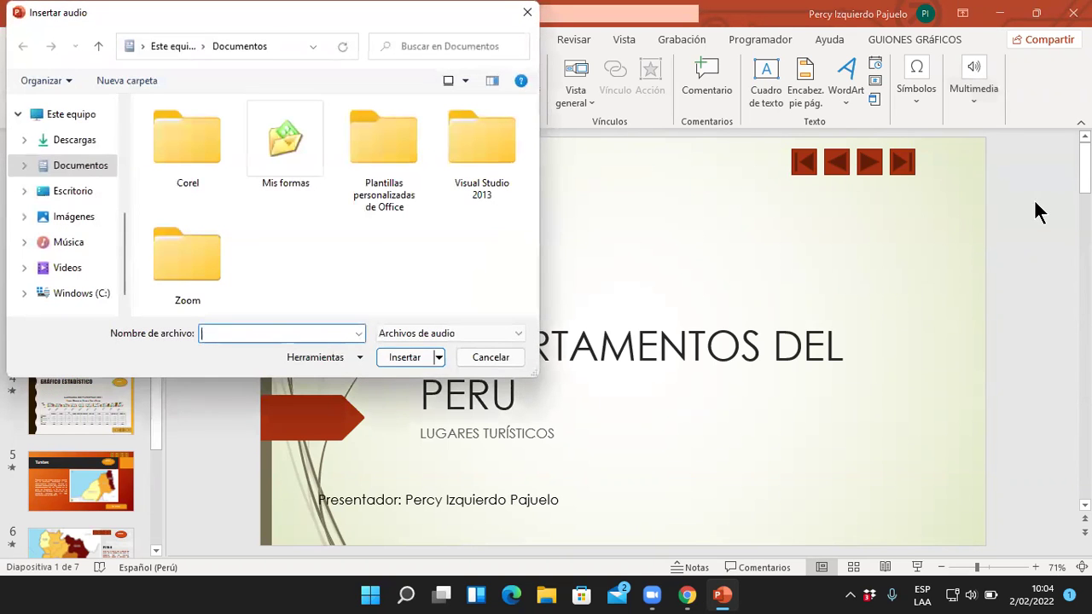
left_click_drag(255, 17, 531, 98)
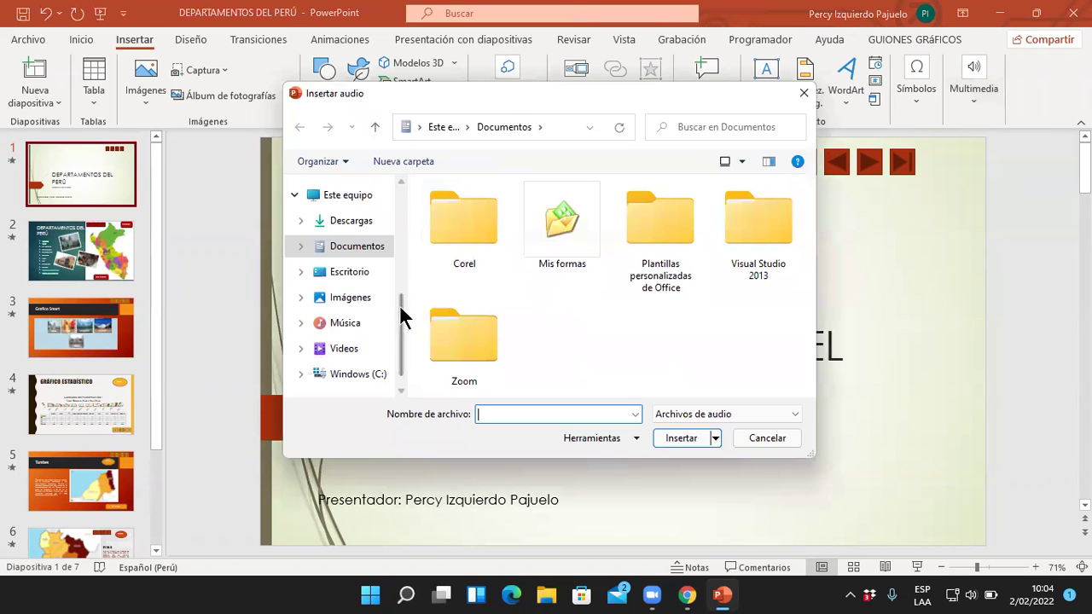
left_click(346, 323)
left_click(478, 209)
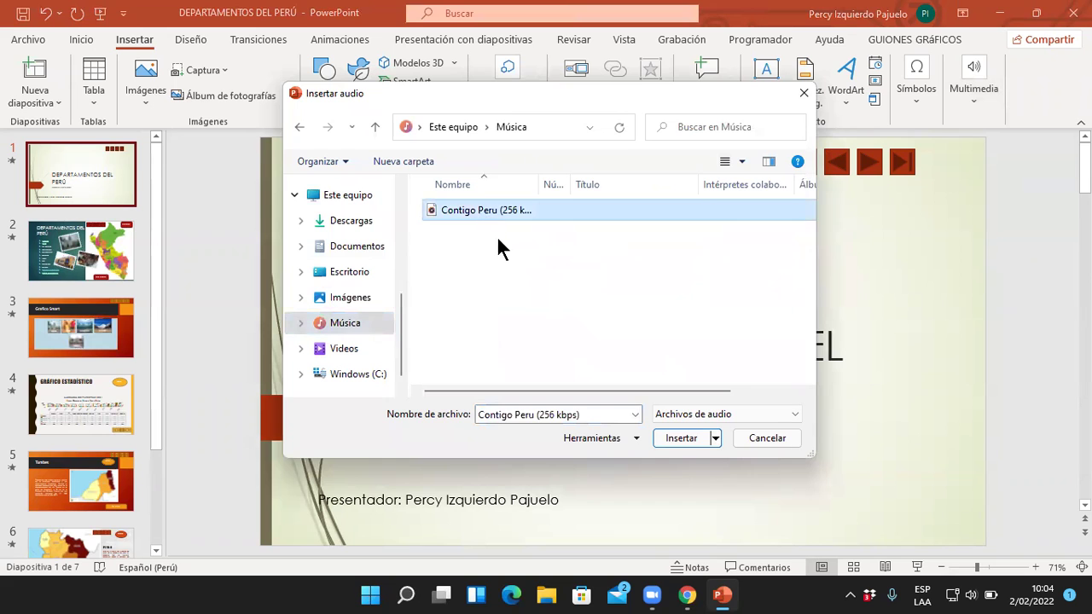
left_click(680, 437)
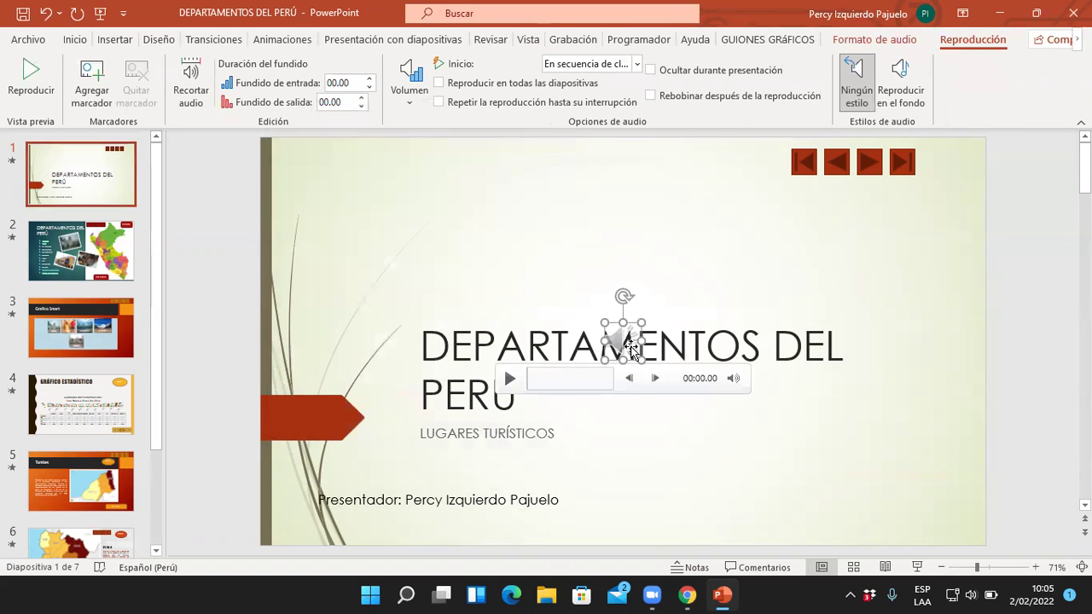
left_click_drag(605, 317, 451, 185)
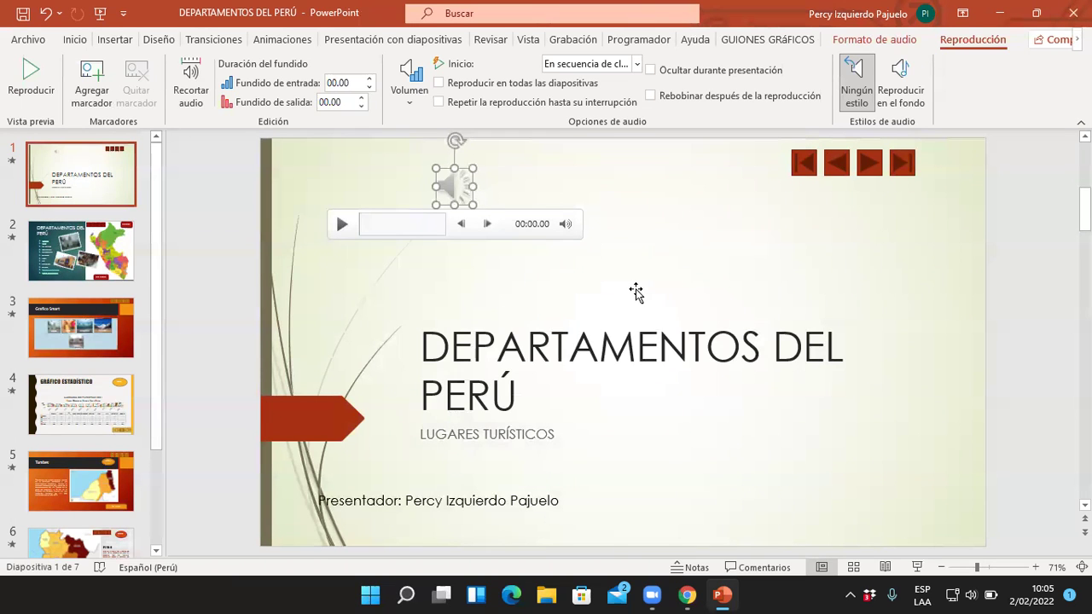
mouse_move(564, 224)
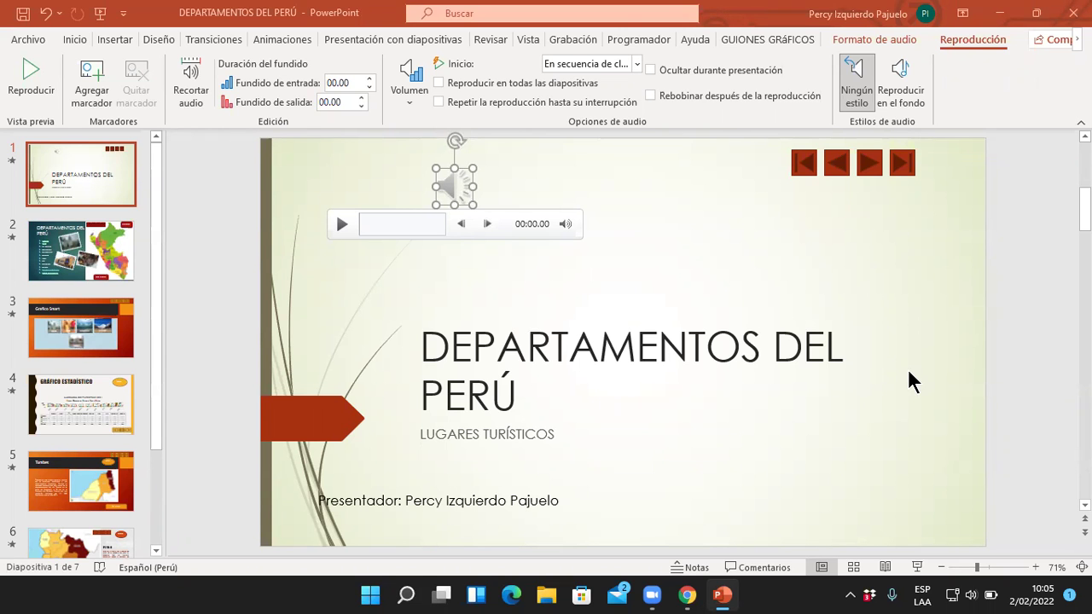
Step: Run the slide show with the music slightly quieter, advance to slide 2, then exit
key("F5")
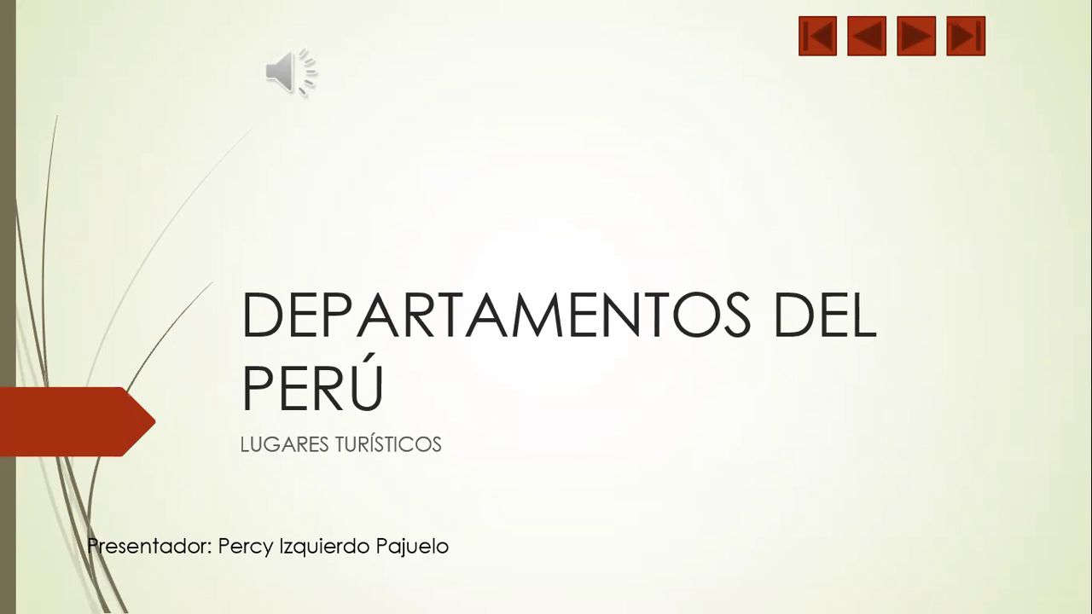
mouse_move(292, 83)
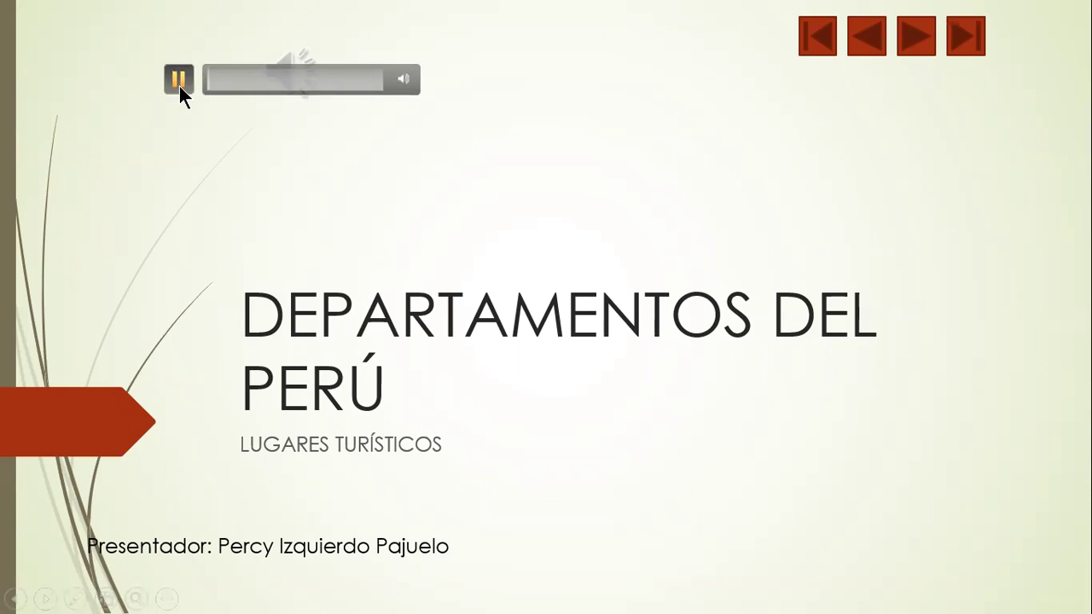
mouse_move(404, 78)
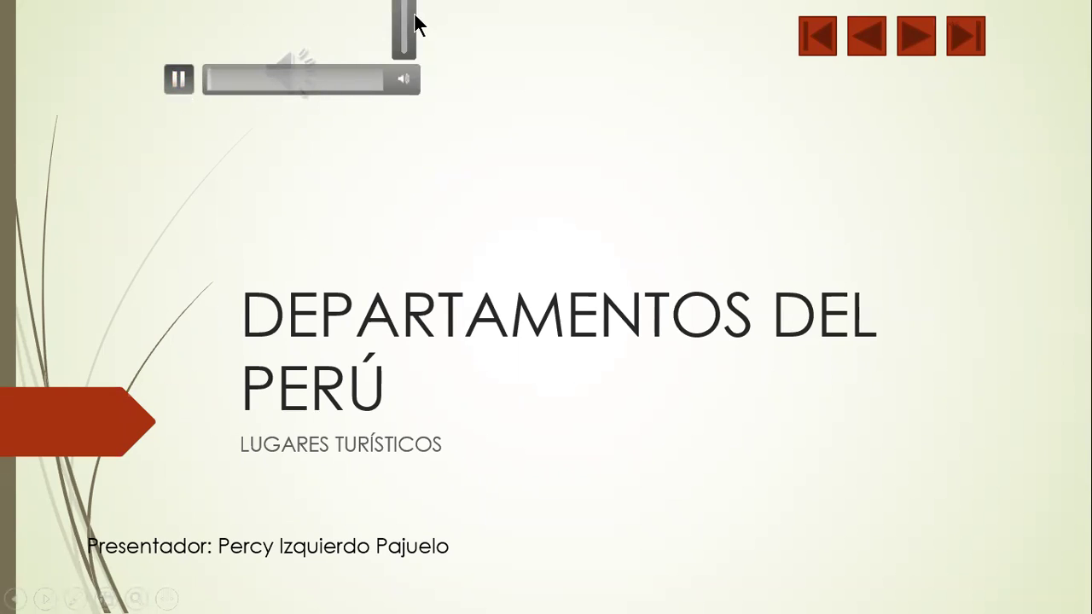
left_click_drag(405, 34, 405, 37)
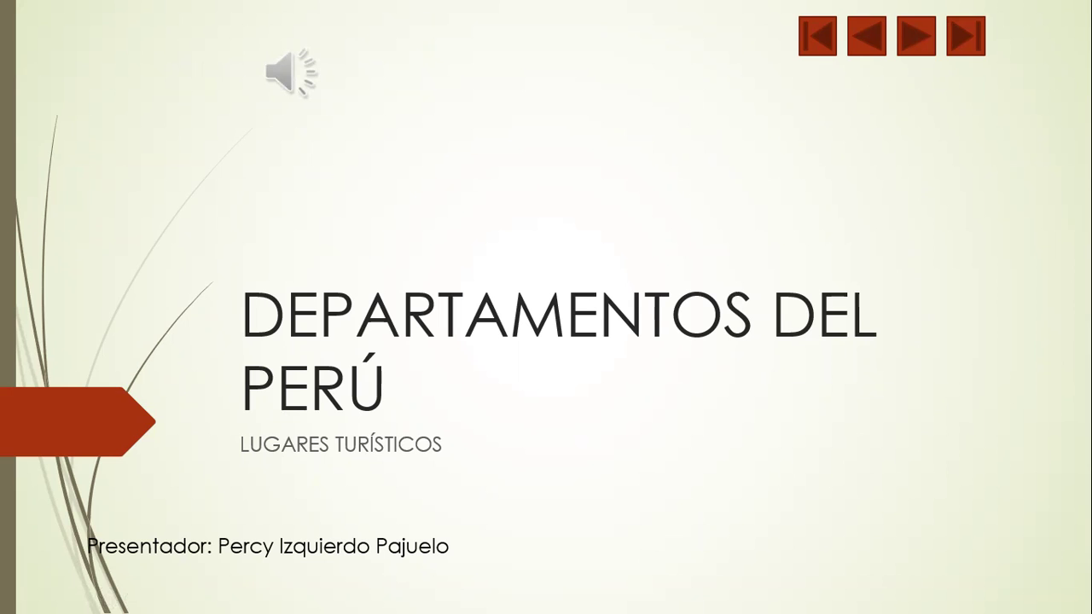
left_click(528, 398)
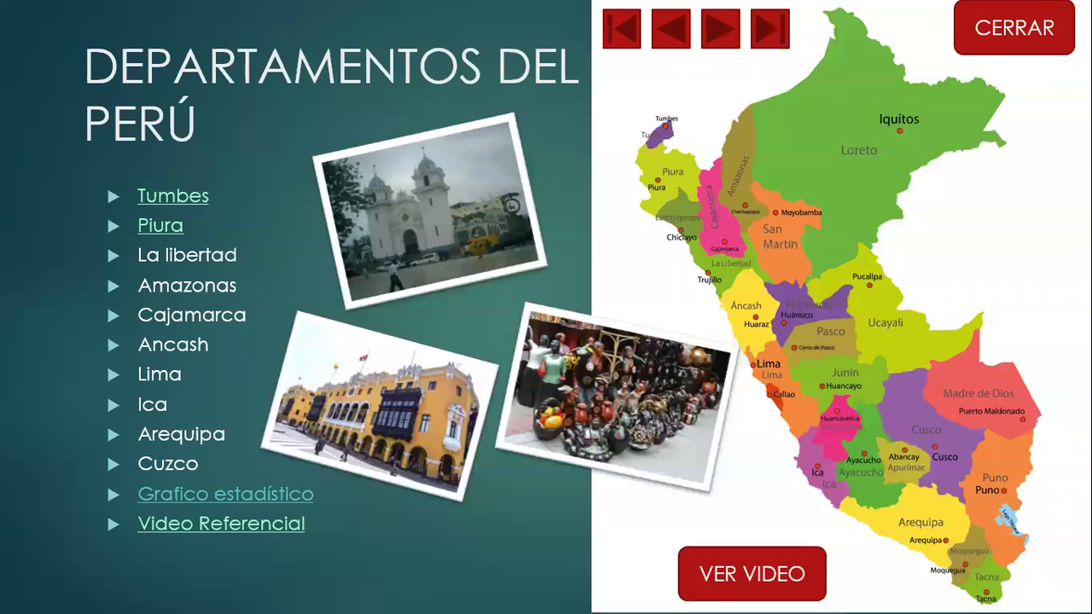
key("Escape")
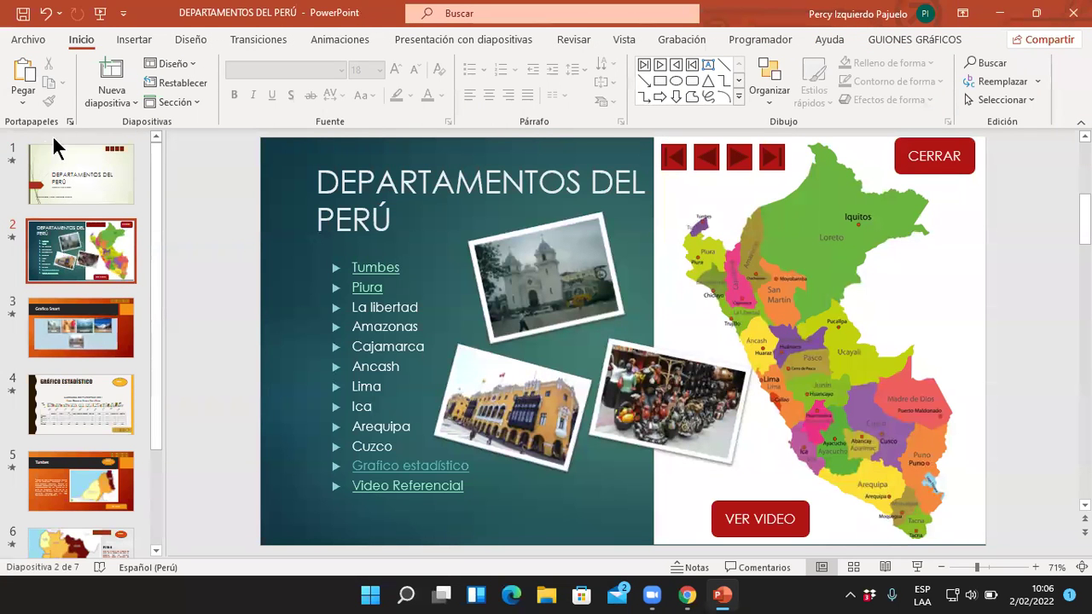
Step: Return to slide 1, the title slide showing the speaker icon
left_click(65, 188)
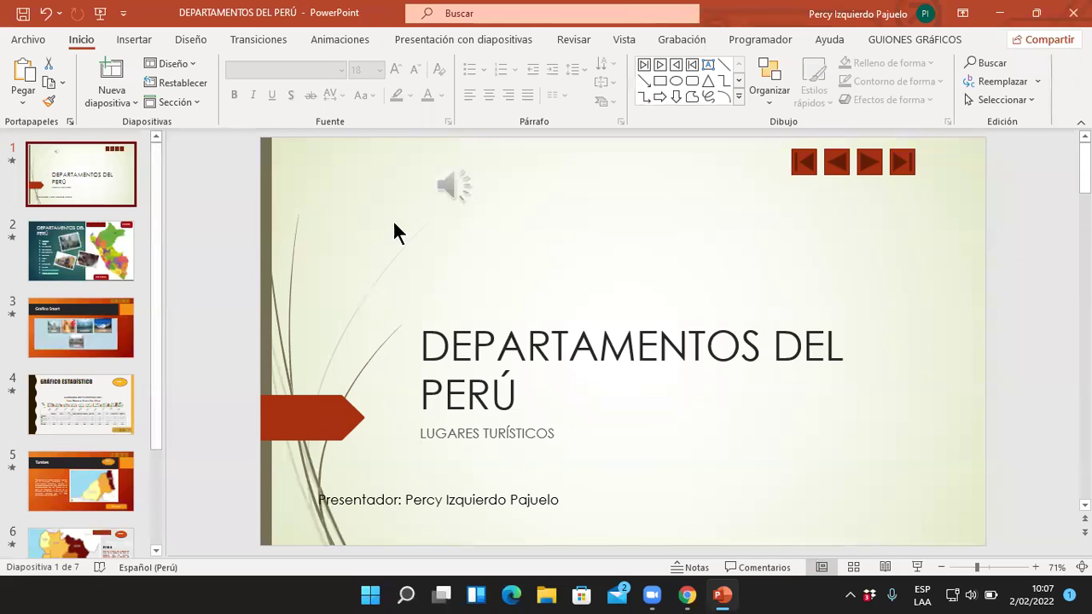
Step: Browse slides 2 through 6 to review the other slides
mouse_move(460, 191)
left_click(112, 247)
left_click(123, 345)
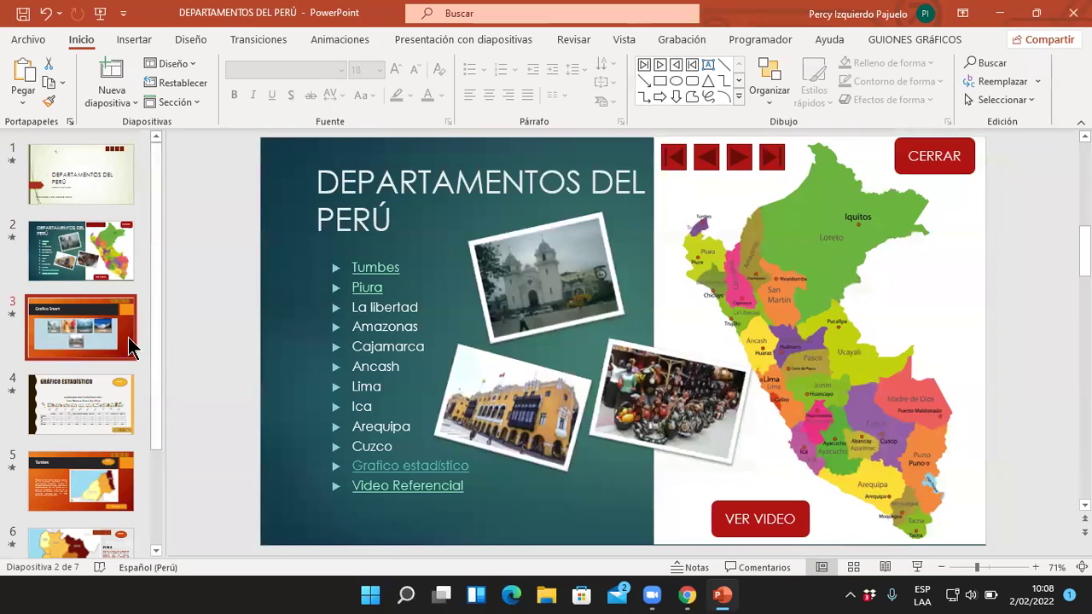
left_click(110, 402)
left_click(109, 470)
scroll(109, 521, "down", 1)
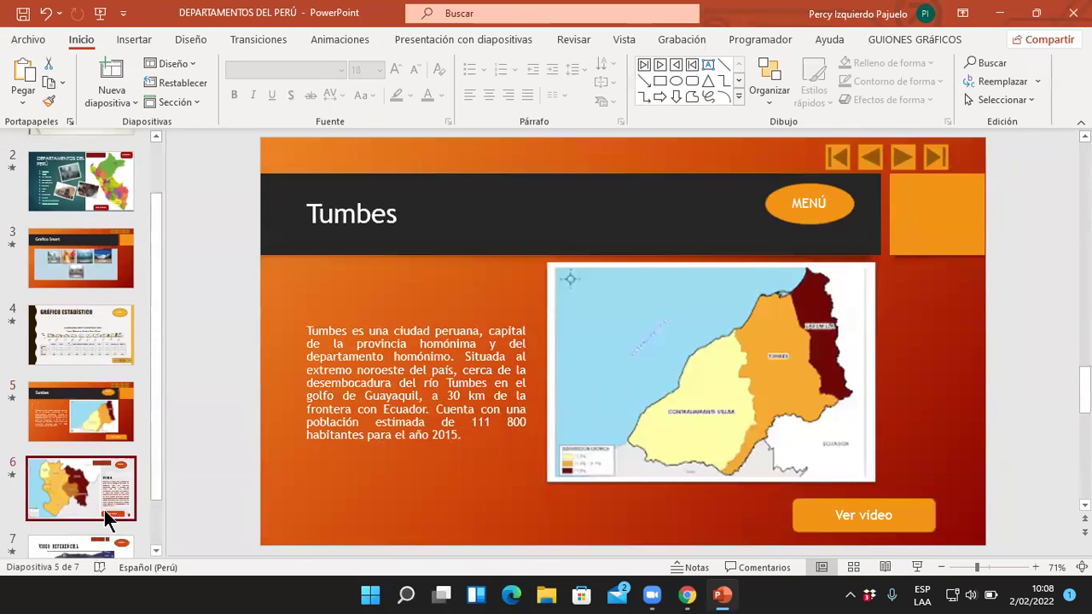
left_click(104, 510)
left_click(98, 328)
left_click(96, 287)
Step: Back on the title slide, nudge the speaker icon slightly to the left
scroll(105, 292, "up", 3)
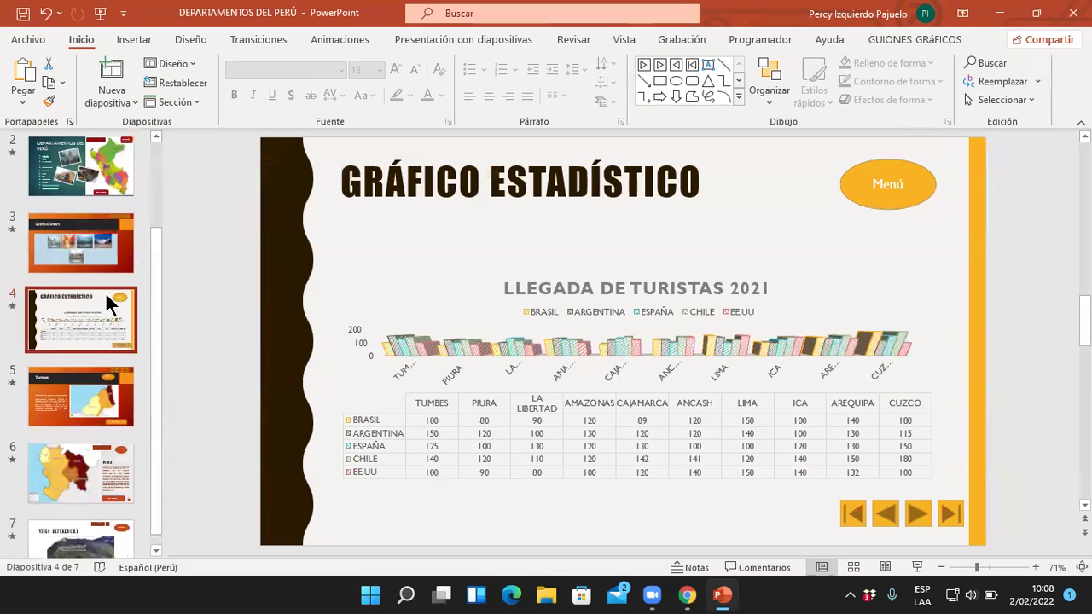
left_click(102, 180)
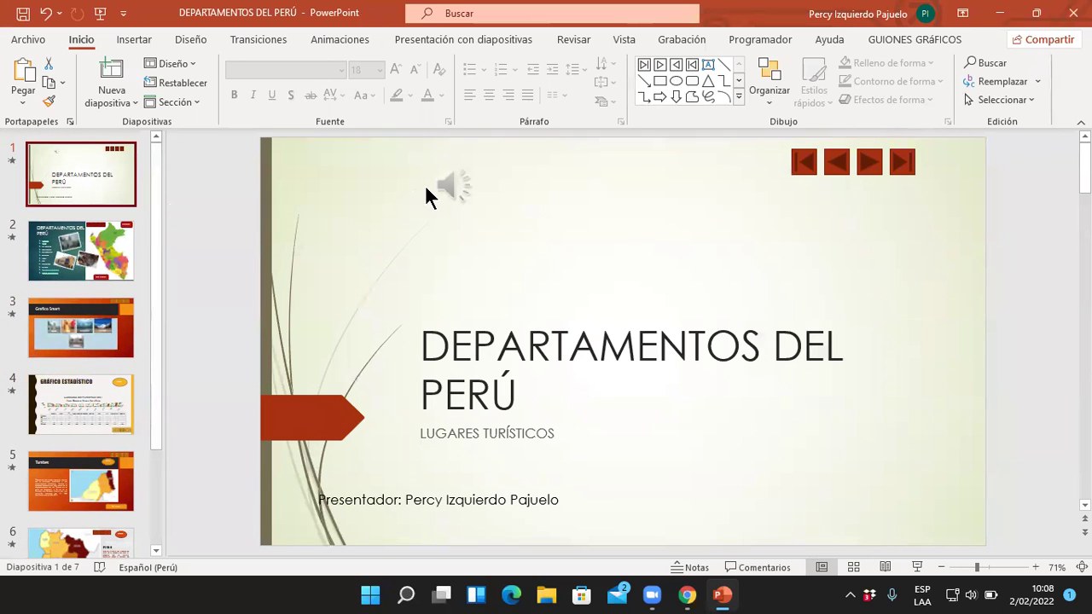
left_click_drag(446, 185, 405, 188)
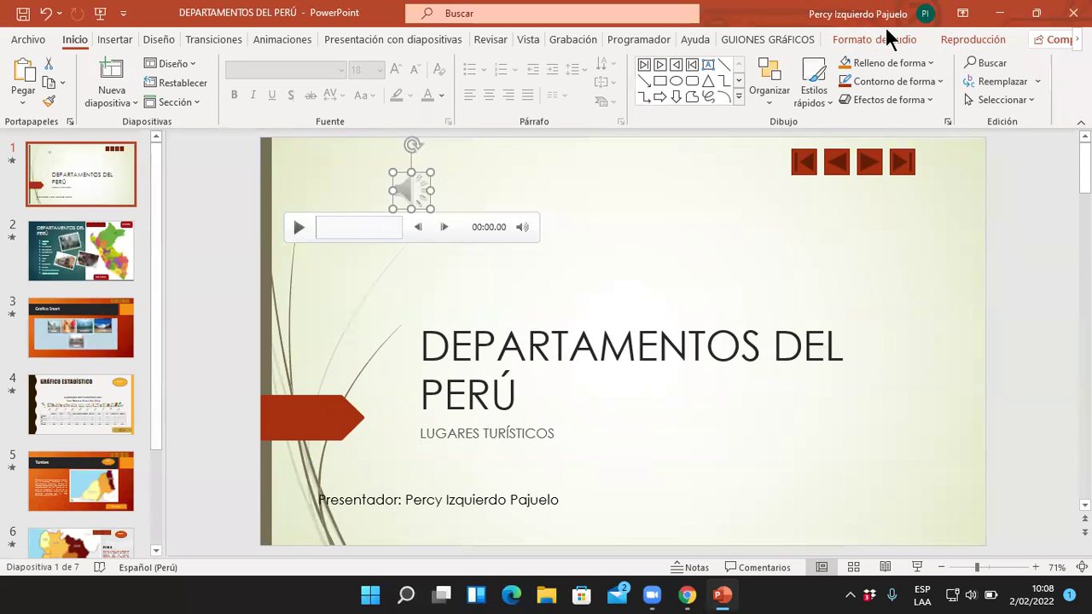
Step: Make the title song play in the background with volume set to Medio
left_click(964, 41)
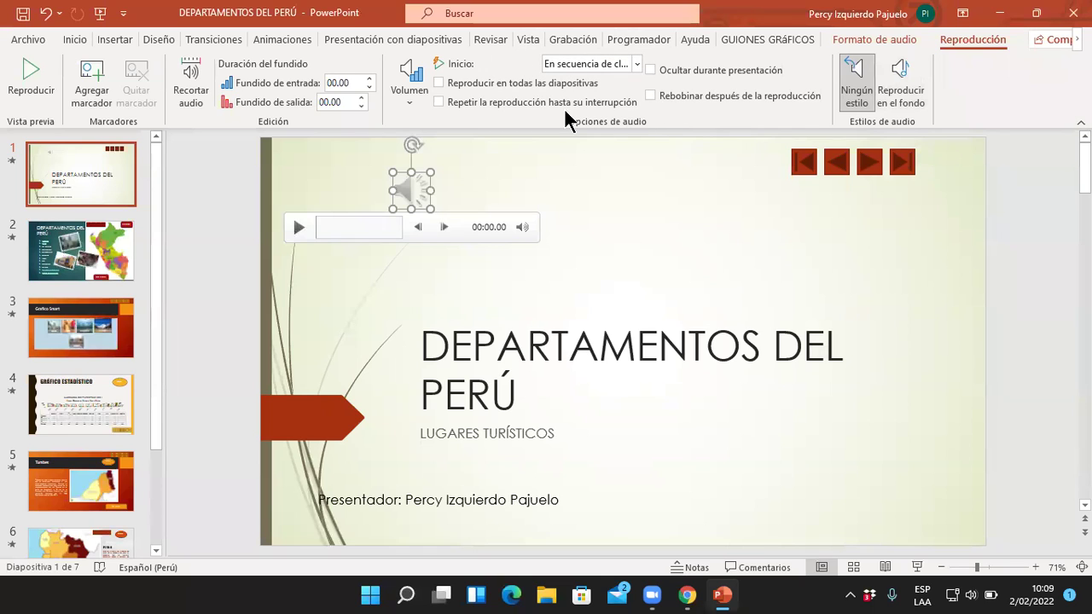
left_click(897, 78)
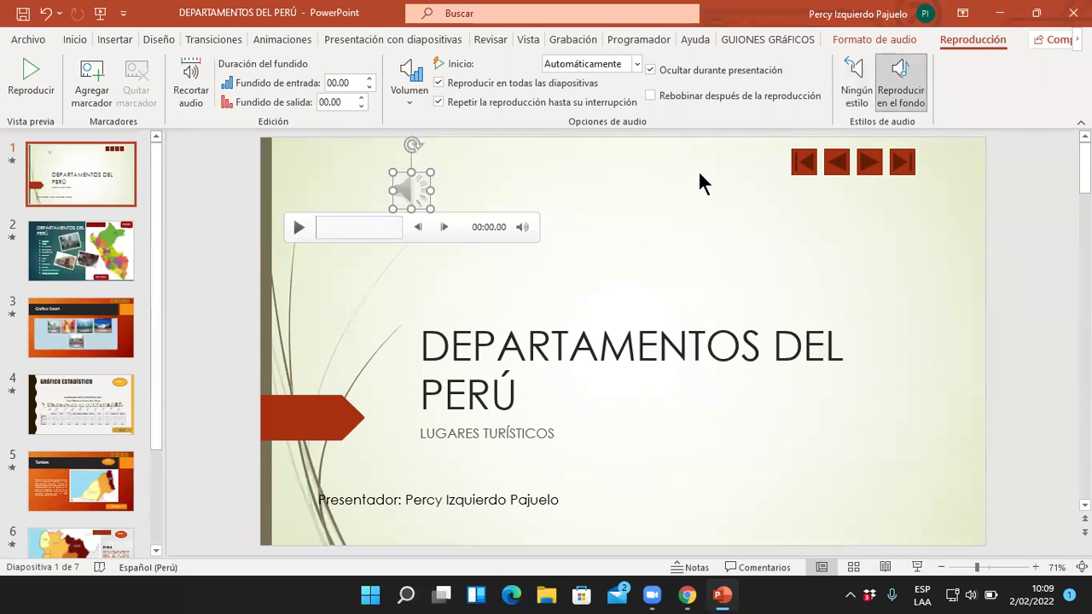
left_click(891, 99)
left_click(410, 100)
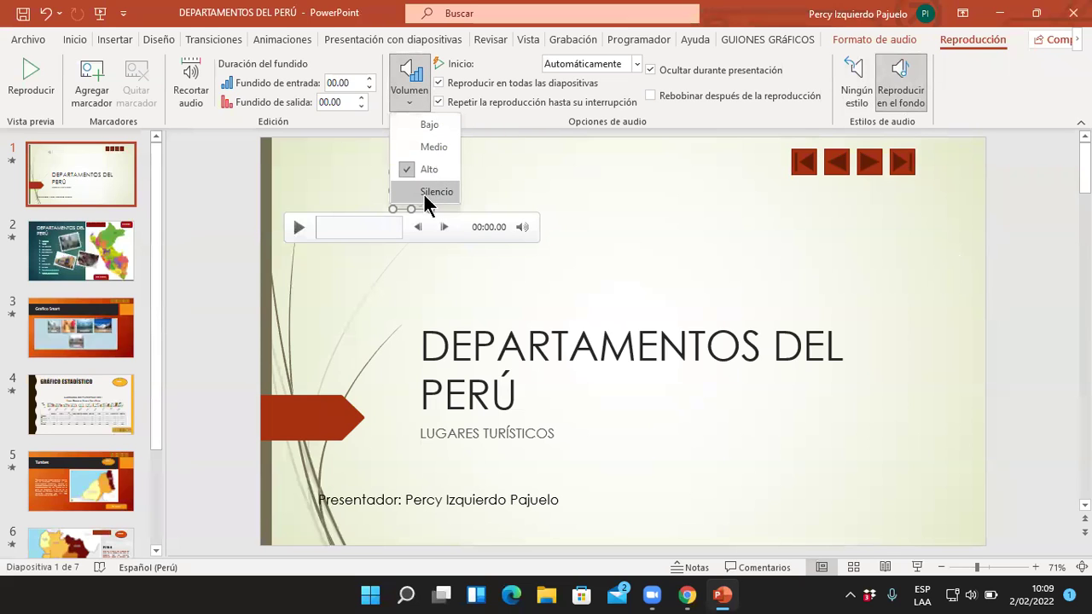
left_click(435, 147)
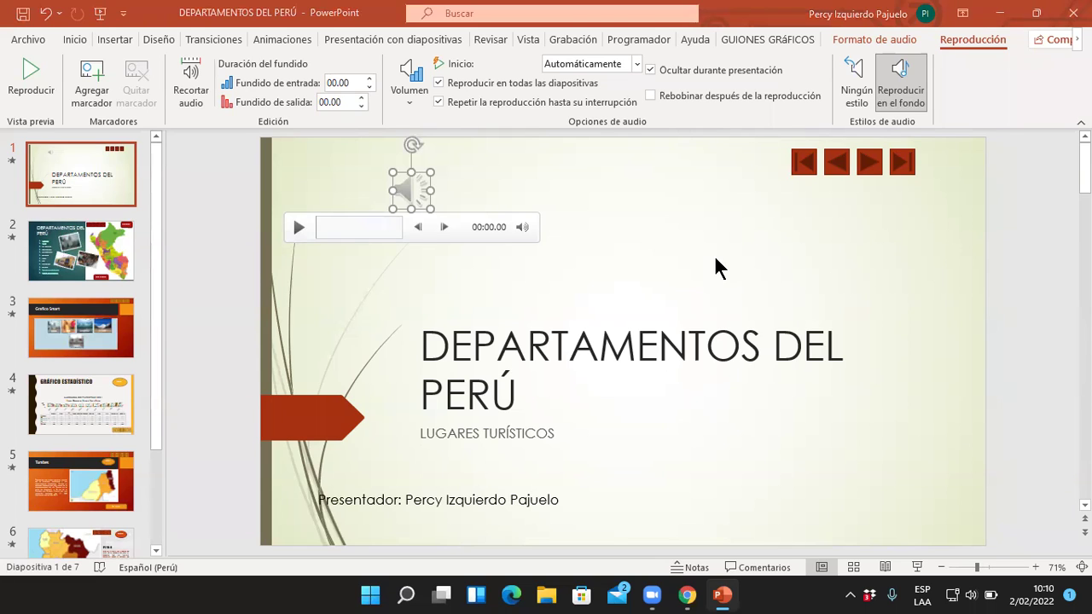
Step: Start the slide show and advance to the departments menu slide
key("F5")
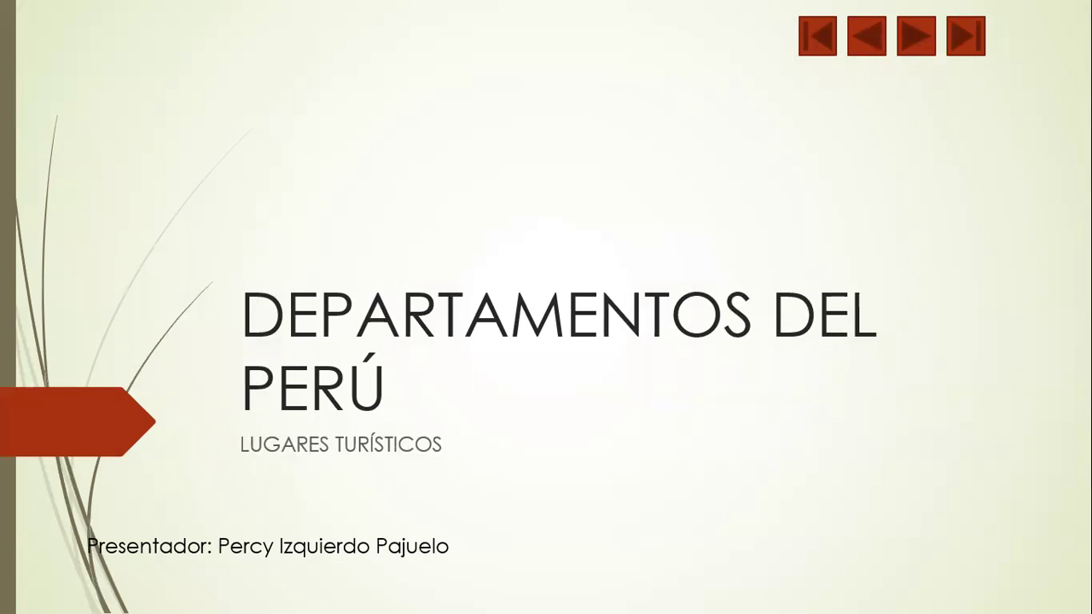
key("Right")
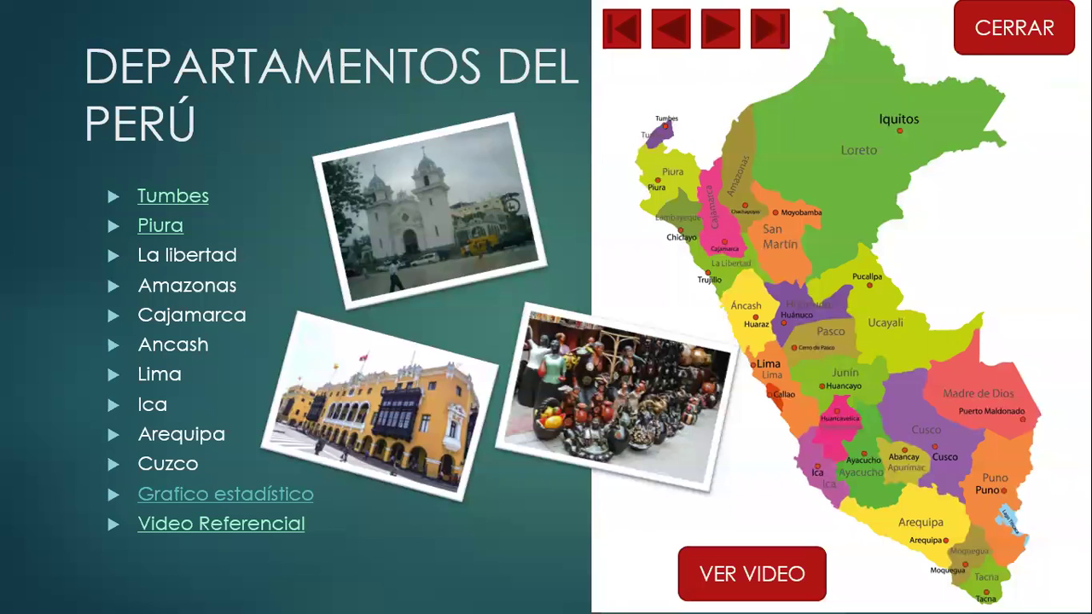
key("XF86AudioLowerVolume")
key("XF86AudioLowerVolume")
key("XF86AudioLowerVolume")
key("XF86AudioLowerVolume")
Step: Test the Tumbes, Piura, Grafico estadístico and Video Referencial links, returning via Menú each time
left_click(184, 196)
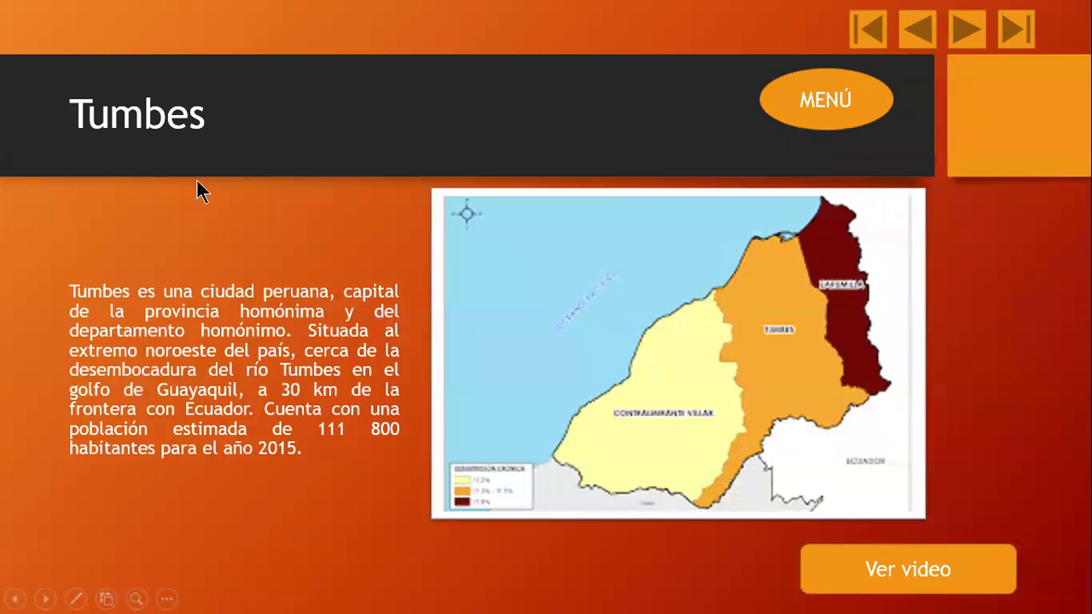
left_click(839, 121)
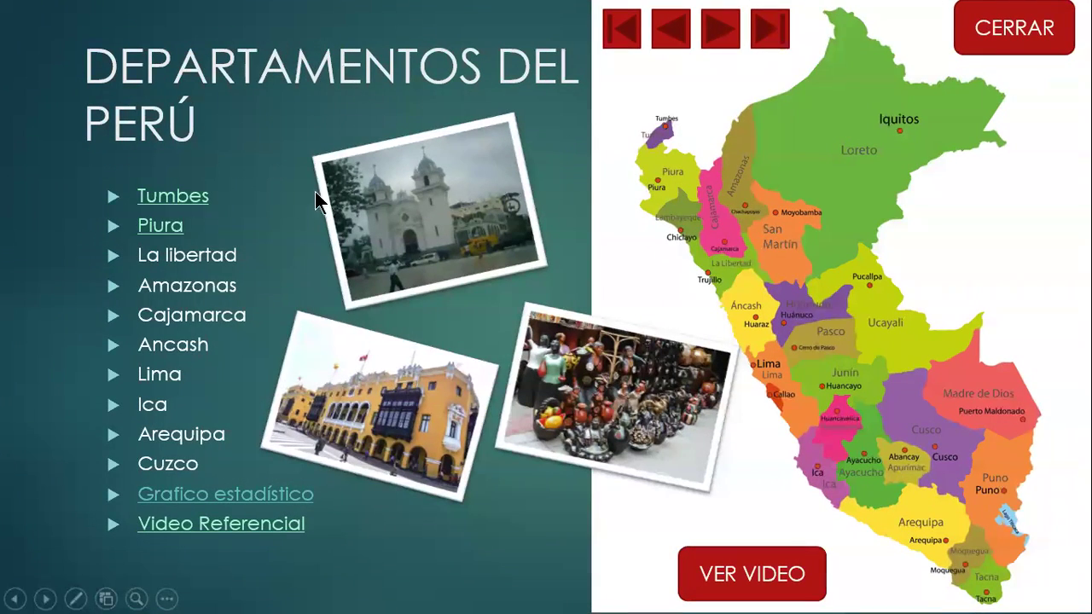
left_click(163, 227)
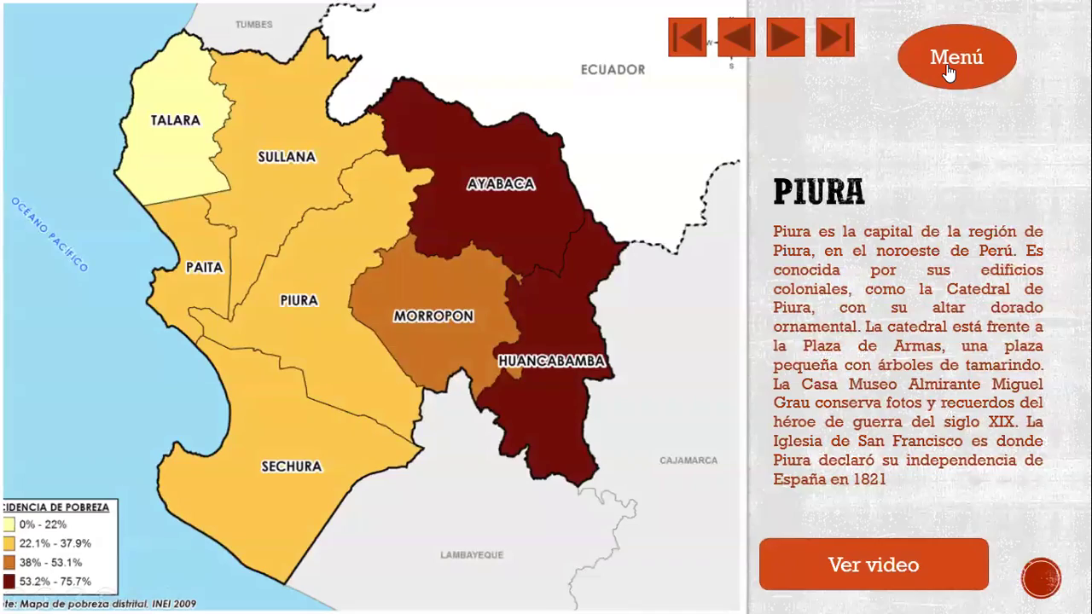
left_click(948, 69)
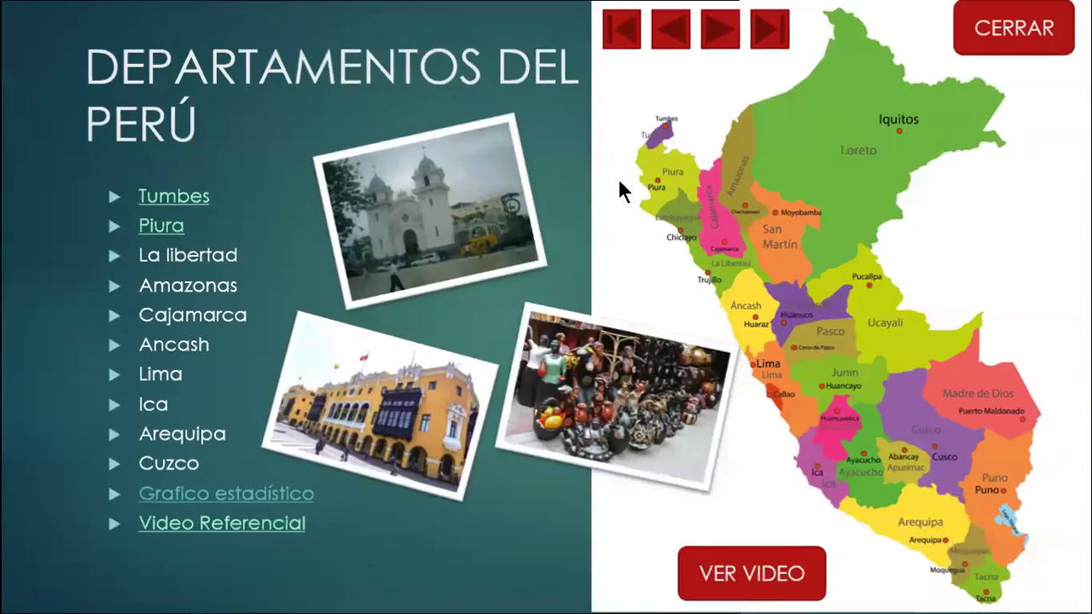
left_click(276, 501)
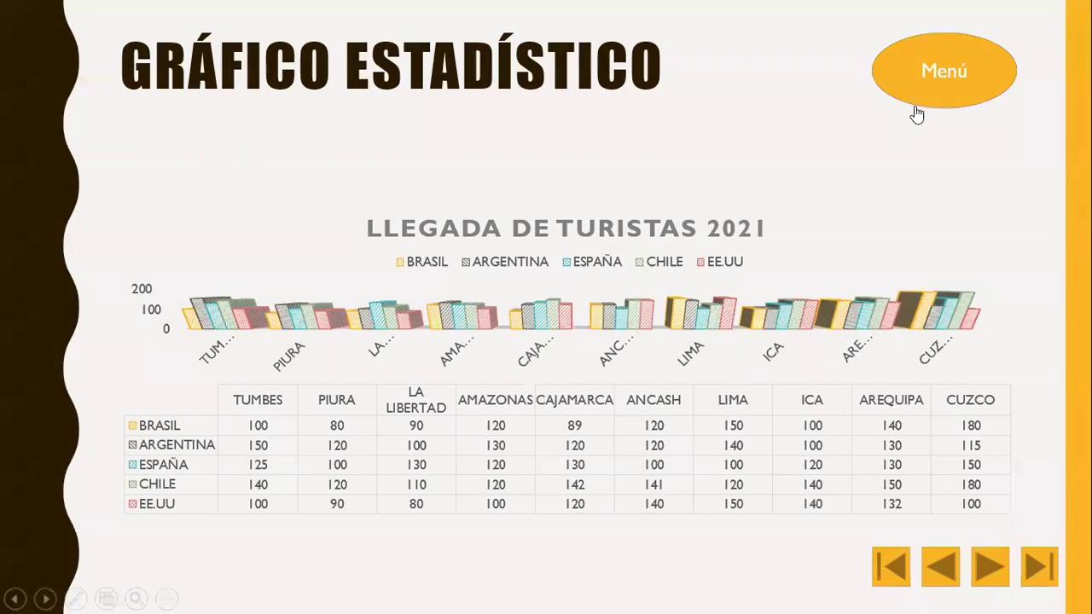
left_click(936, 84)
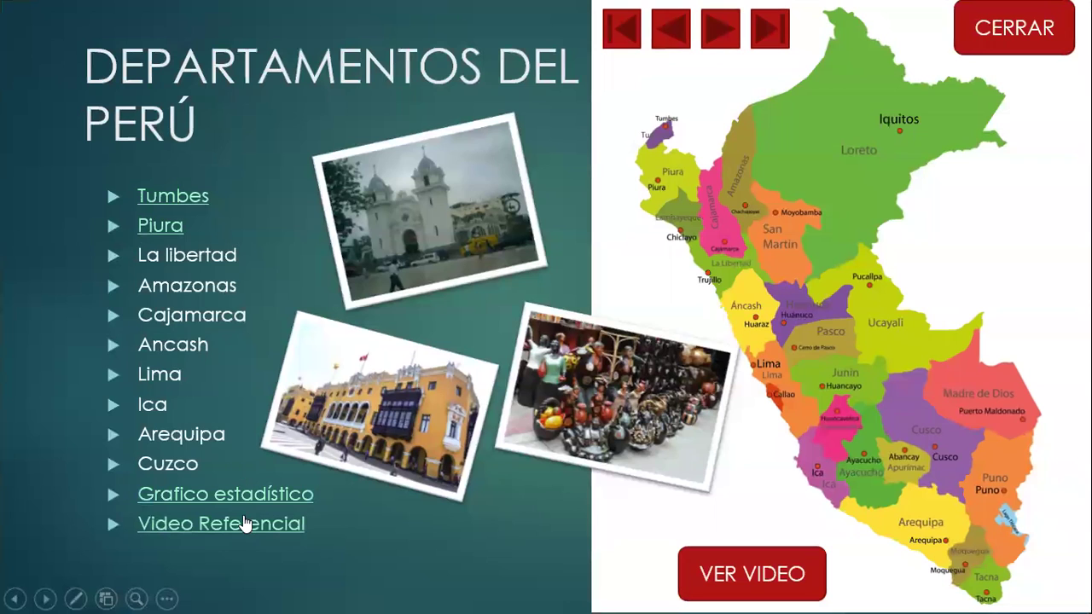
left_click(247, 523)
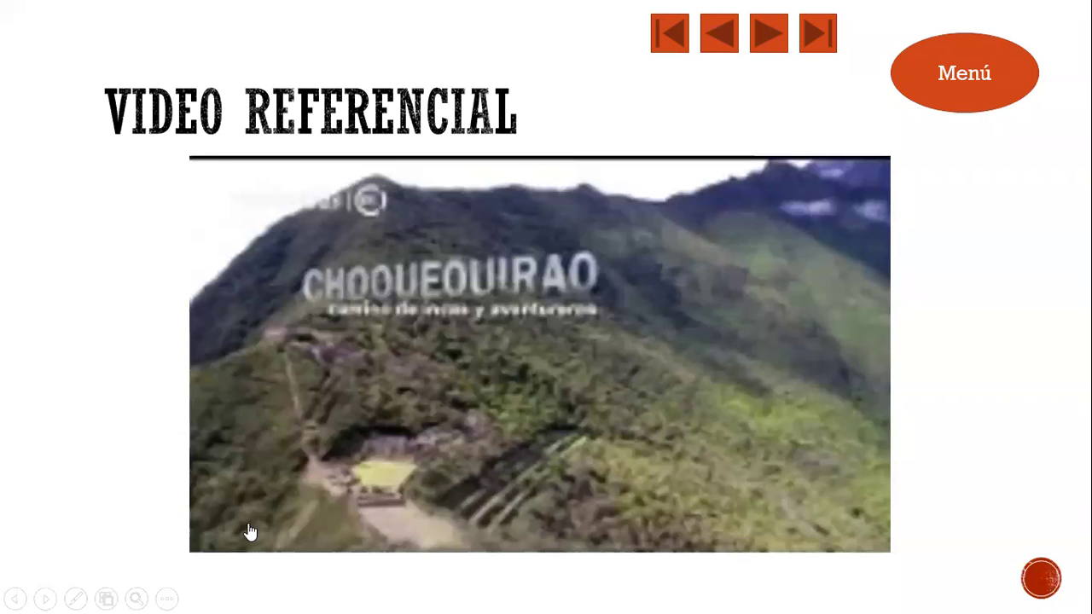
left_click(940, 92)
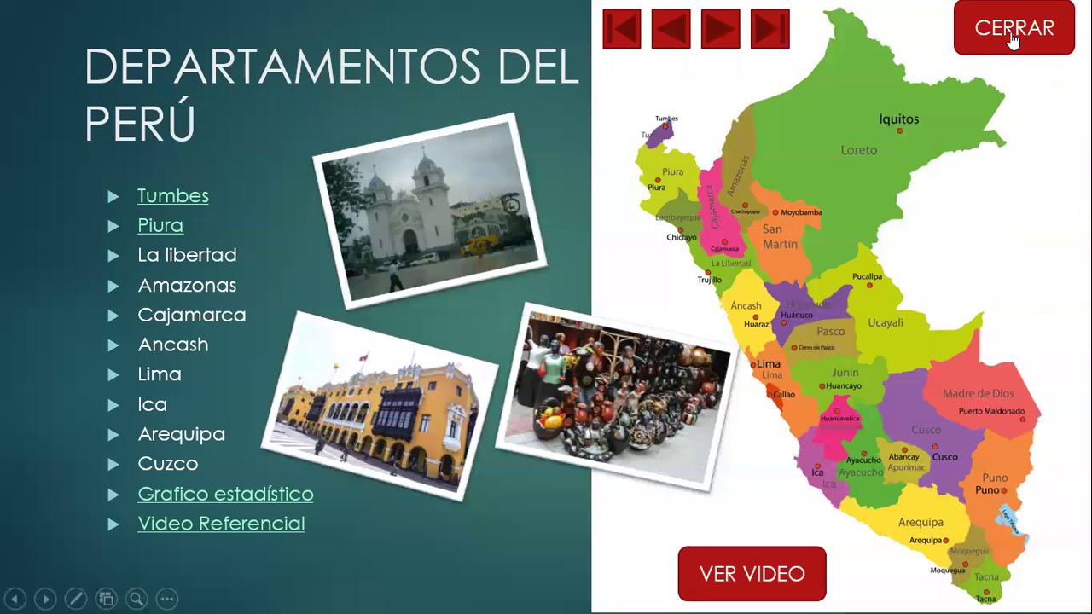
Step: Exit the slide show and select the audio clip on the title slide
left_click(1012, 38)
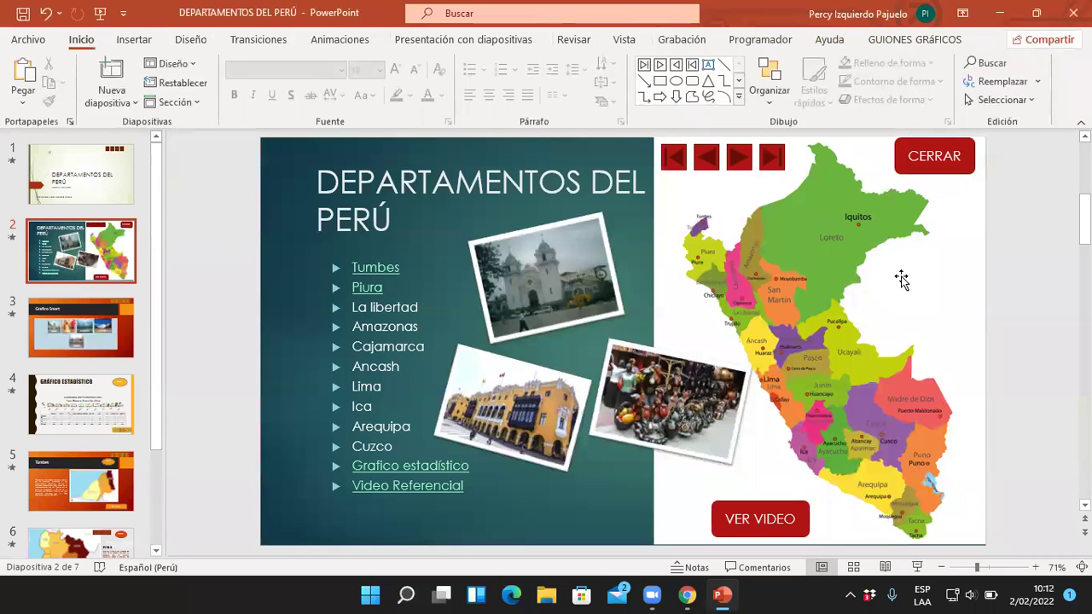
left_click(95, 171)
left_click(403, 187)
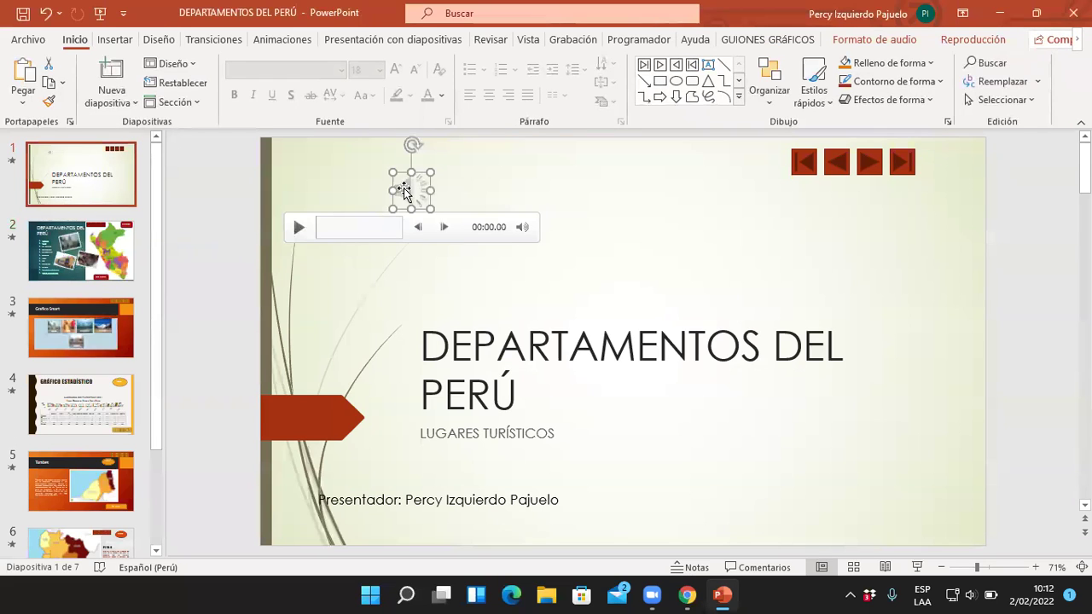
Step: Check the clip's Reproducir en el fondo setting, then delete the clip
left_click(965, 39)
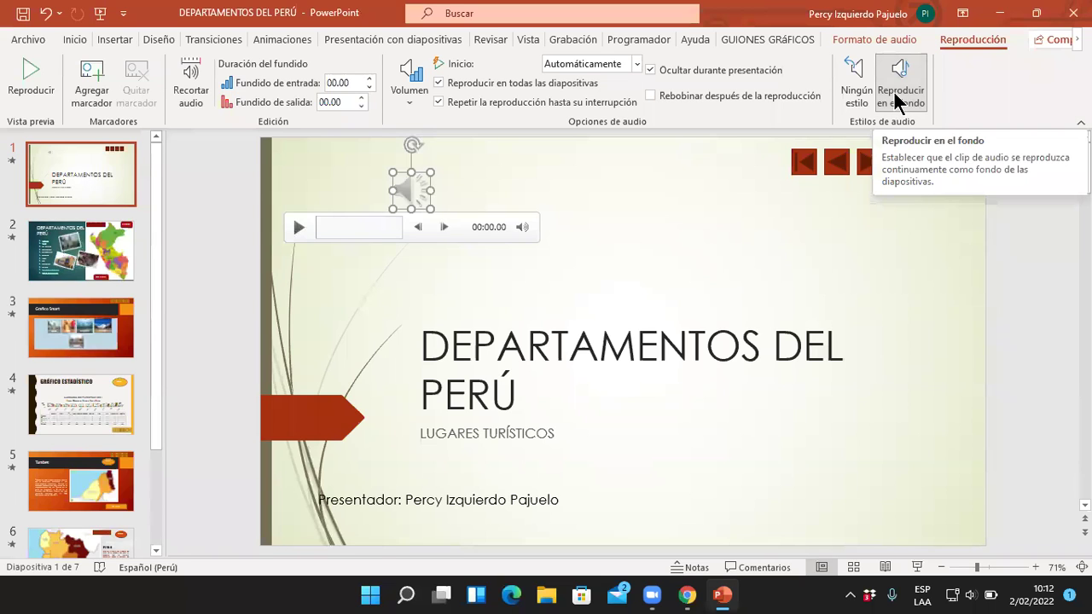
left_click(896, 101)
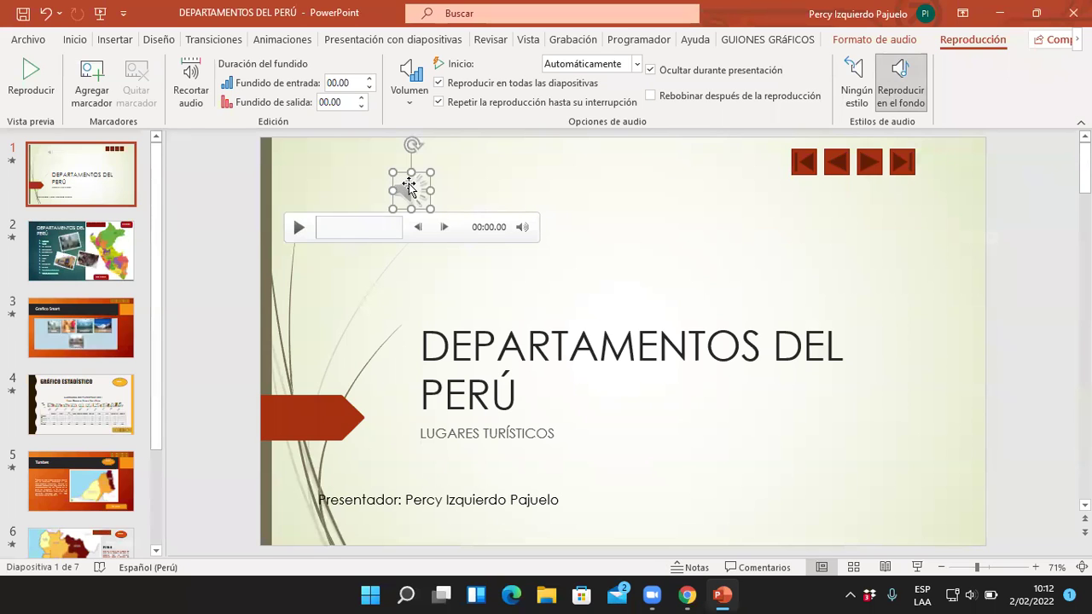
key("Delete")
Step: Select the title slide and bring up the Insertar tab's commands
left_click(105, 163)
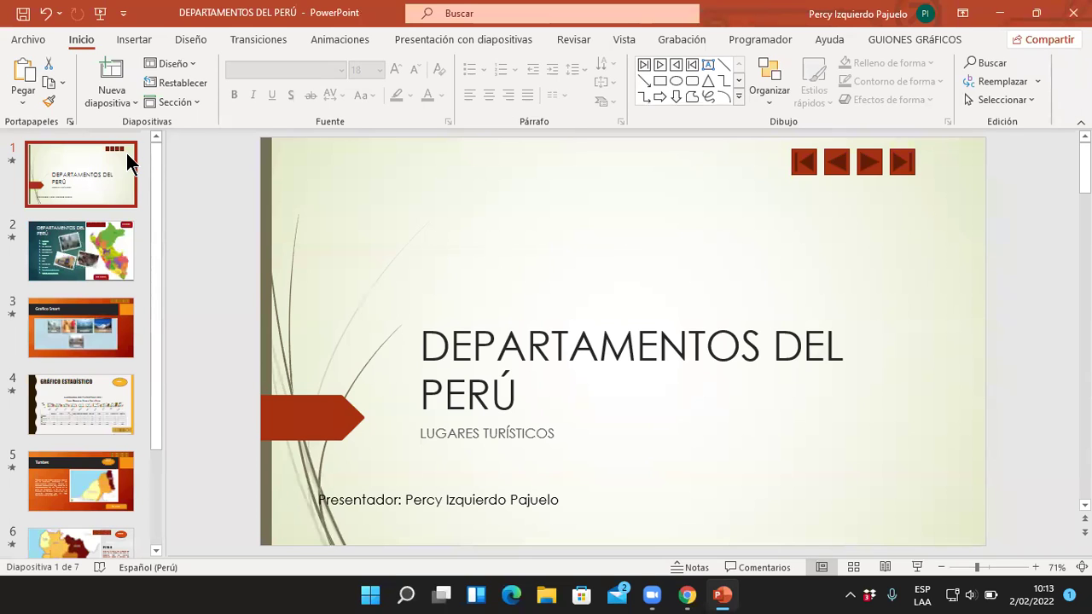
left_click(146, 47)
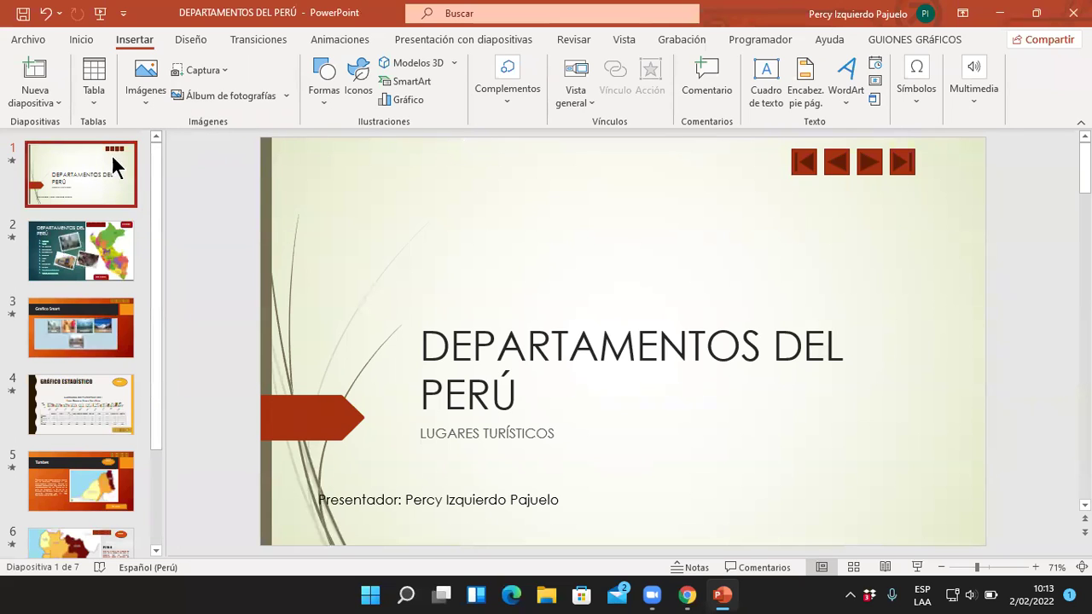
Step: Insert Contigo Peru (256 kbps) from Música and place its icon near the slide's top
left_click(964, 94)
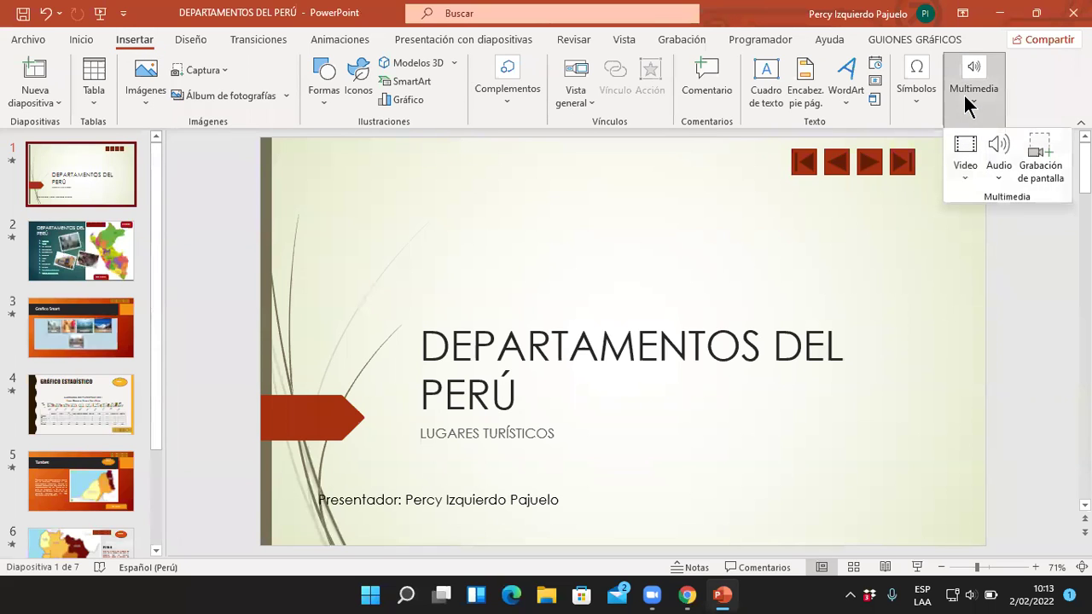
left_click(995, 164)
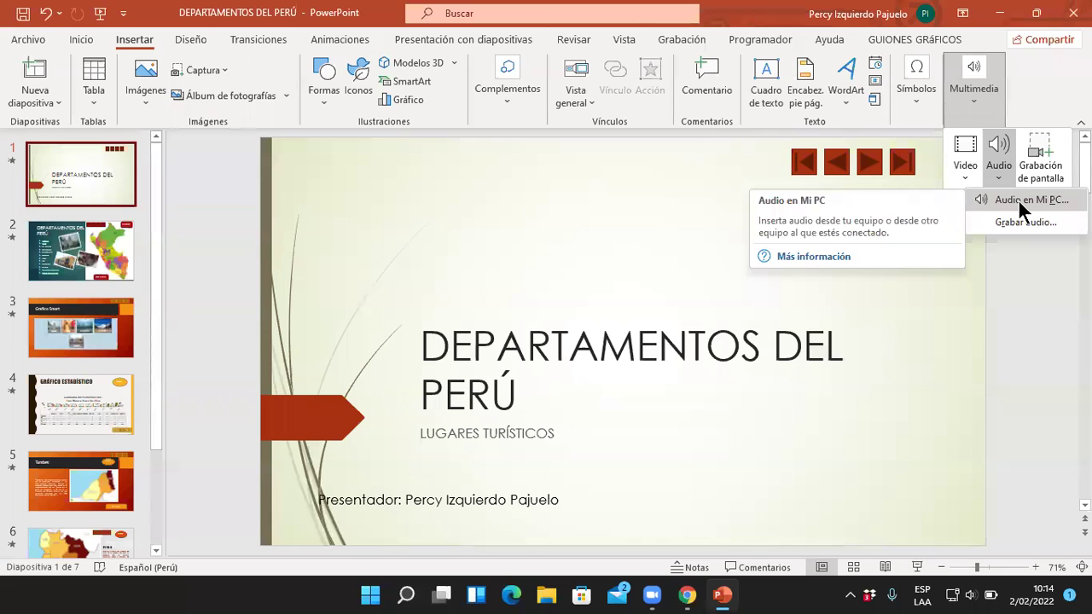
left_click(1019, 203)
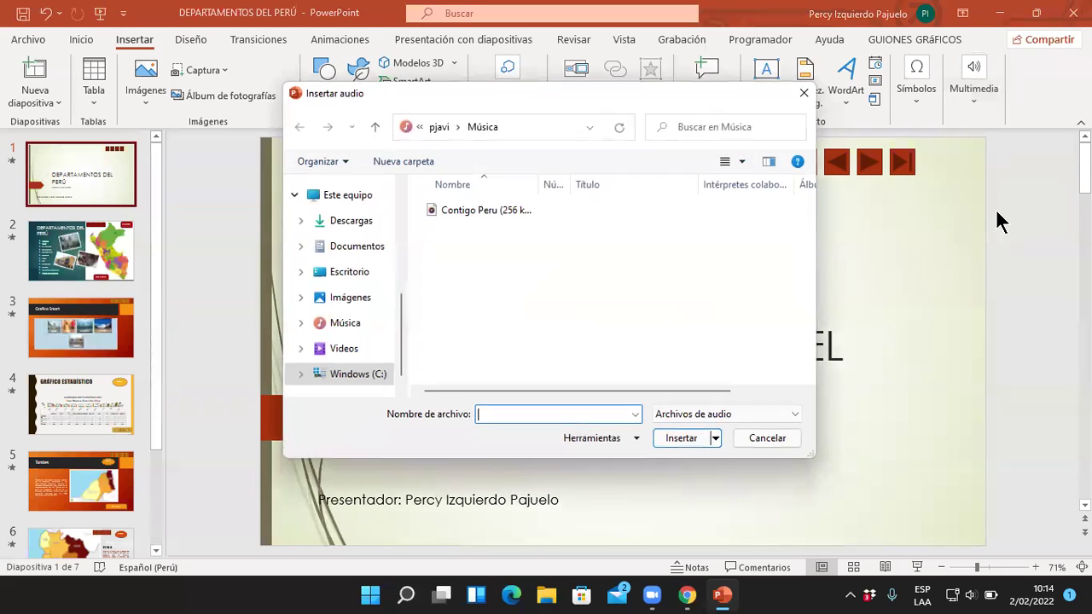
left_click_drag(468, 96, 530, 110)
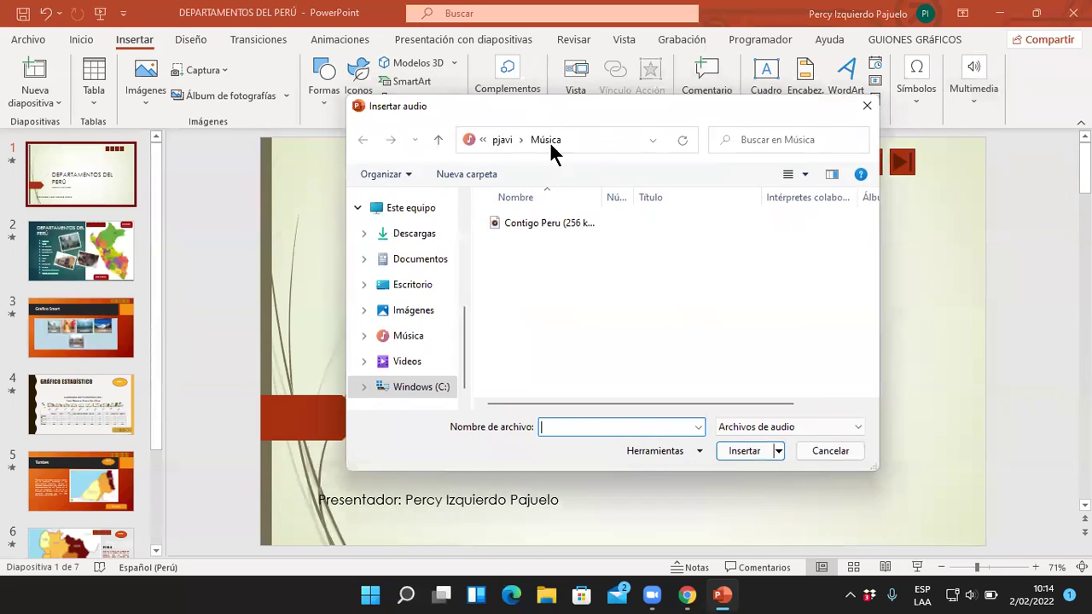
left_click(546, 227)
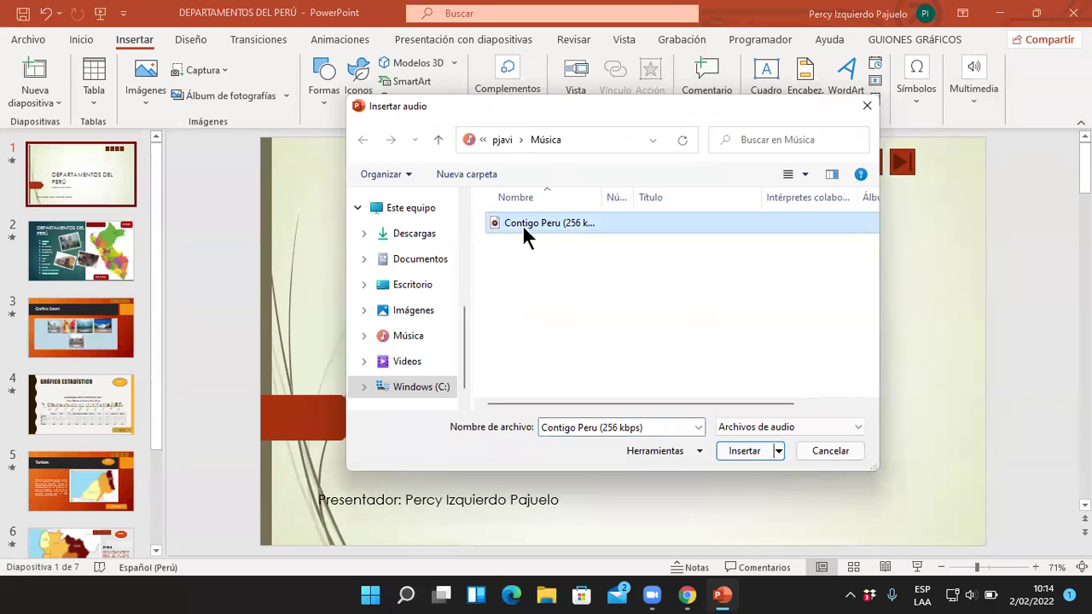
left_click(744, 451)
mouse_move(623, 343)
left_mouse_down()
mouse_move(756, 364)
mouse_move(454, 179)
left_mouse_up()
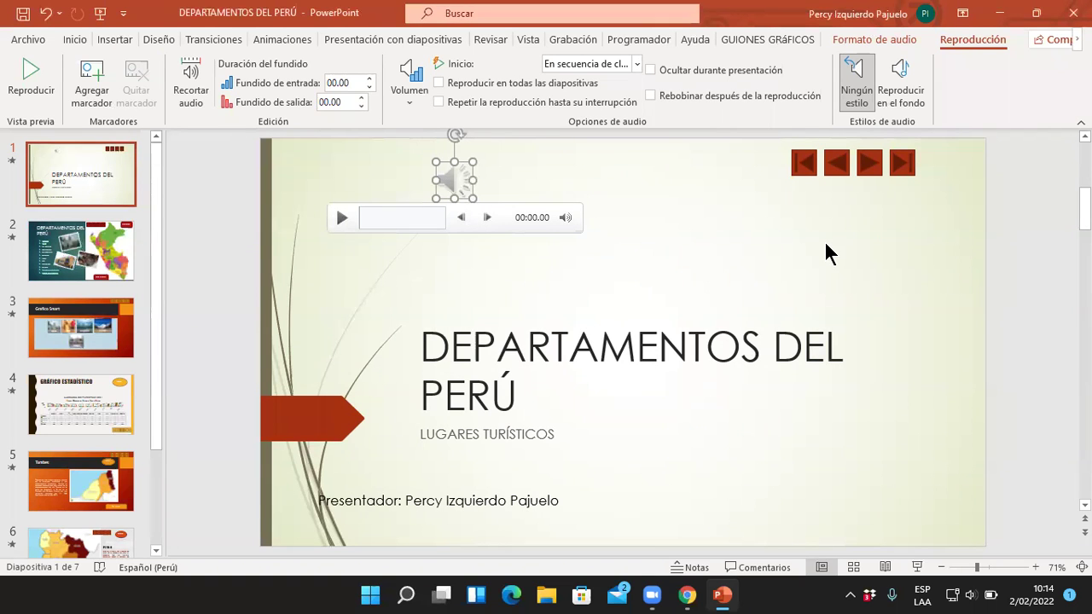
Step: Run the slide show, play the title slide's song, then advance to the departments menu slide
key("F5")
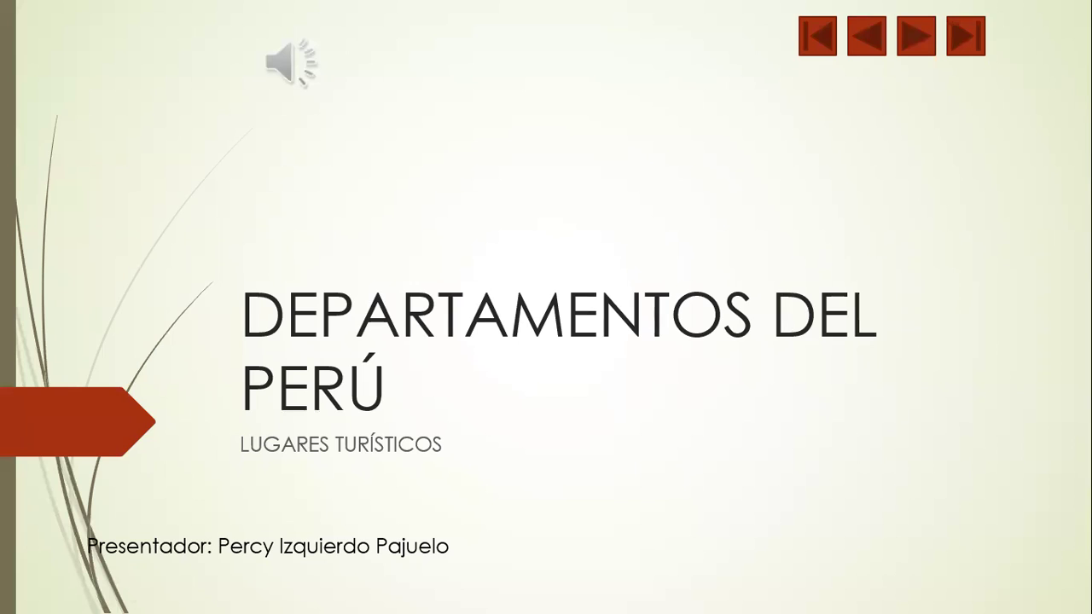
mouse_move(294, 56)
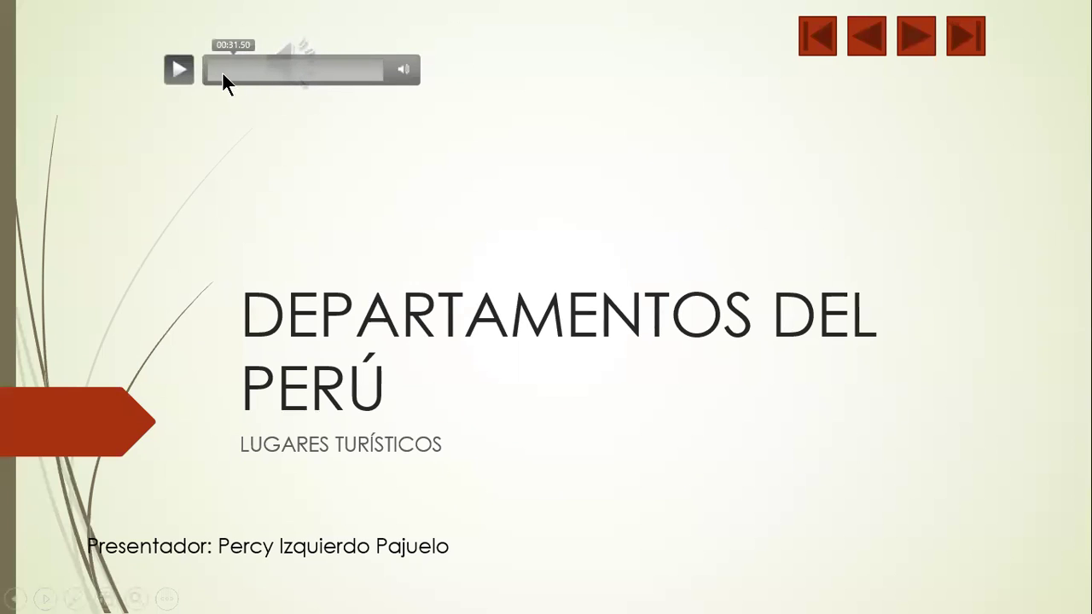
left_click(184, 68)
mouse_move(404, 68)
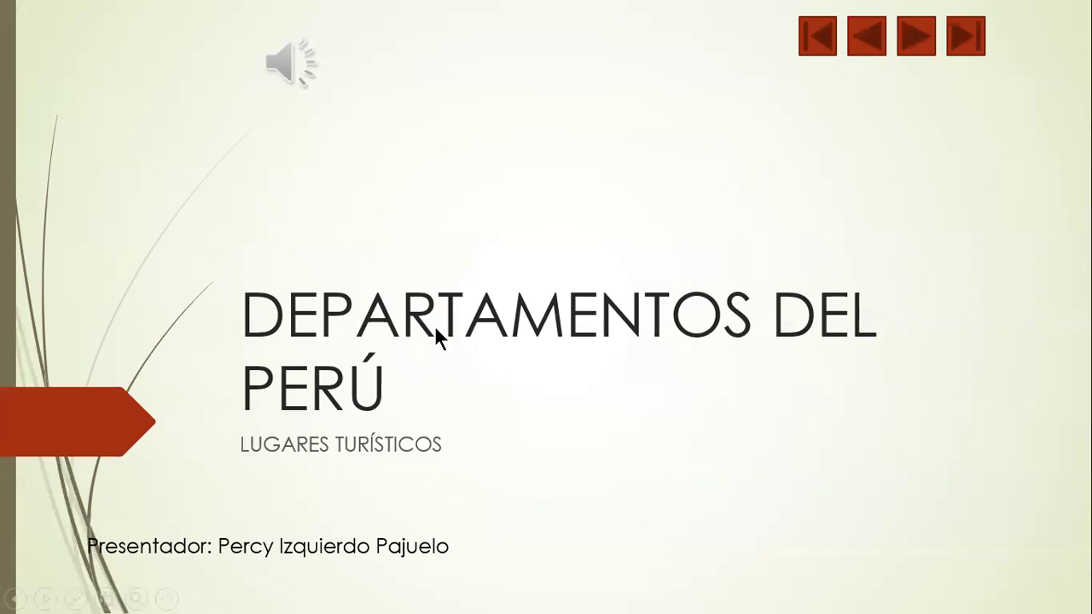
left_click(552, 285)
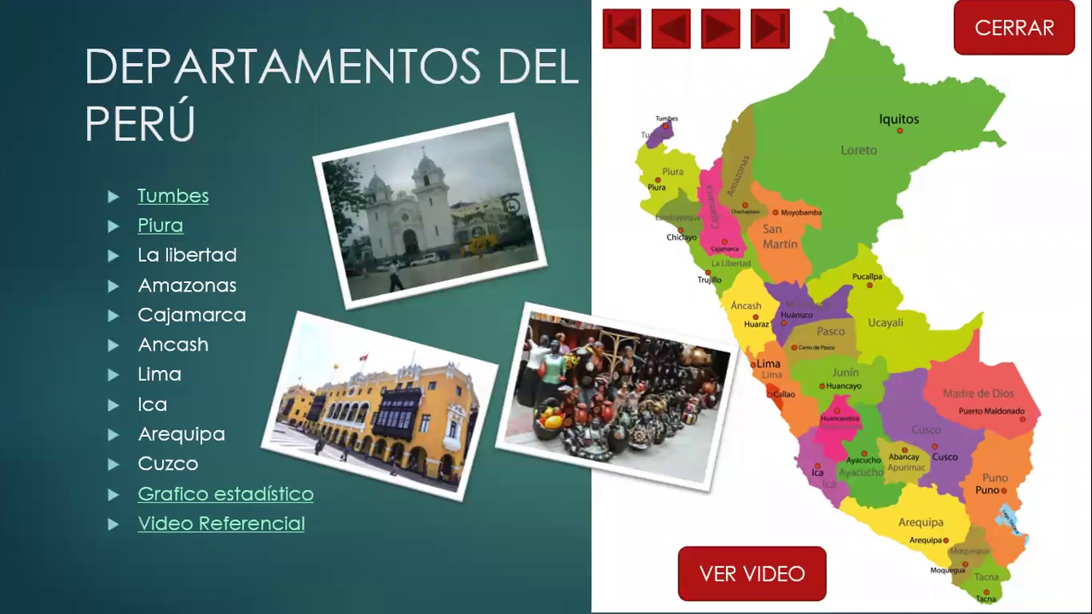
Step: Nudge the title slide's audio icon left and set it to Reproducir en el fondo
key("Escape")
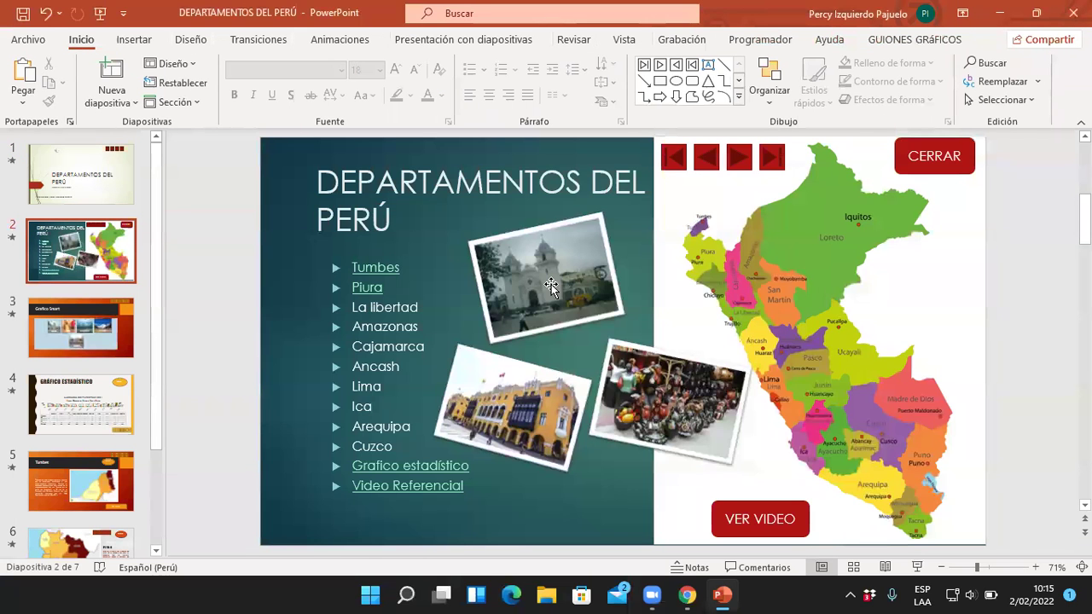
left_click(68, 159)
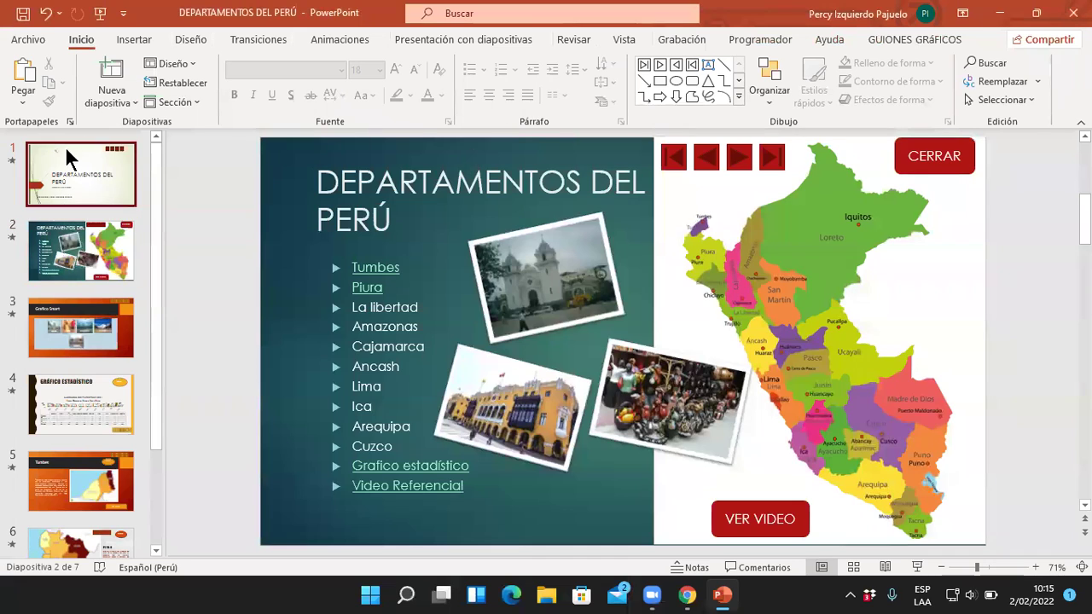
left_click_drag(451, 178, 425, 186)
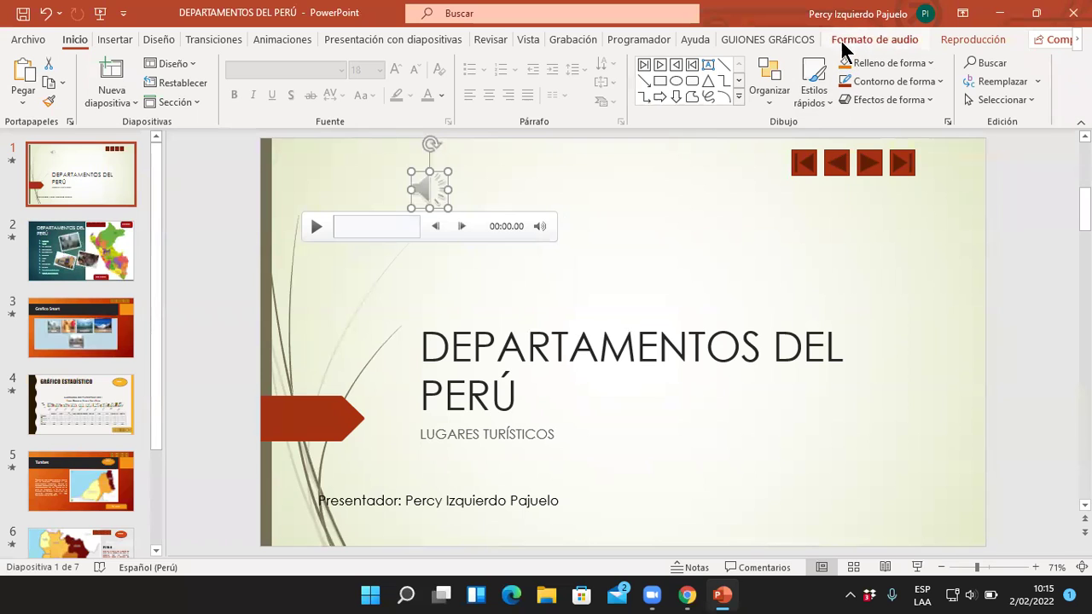
left_click(969, 42)
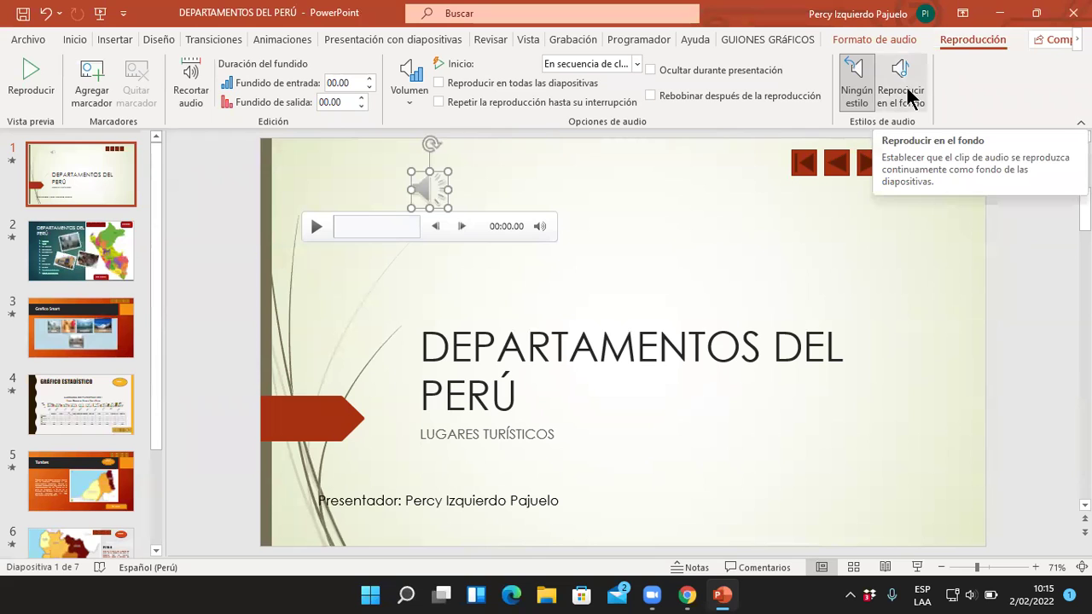
left_click(910, 96)
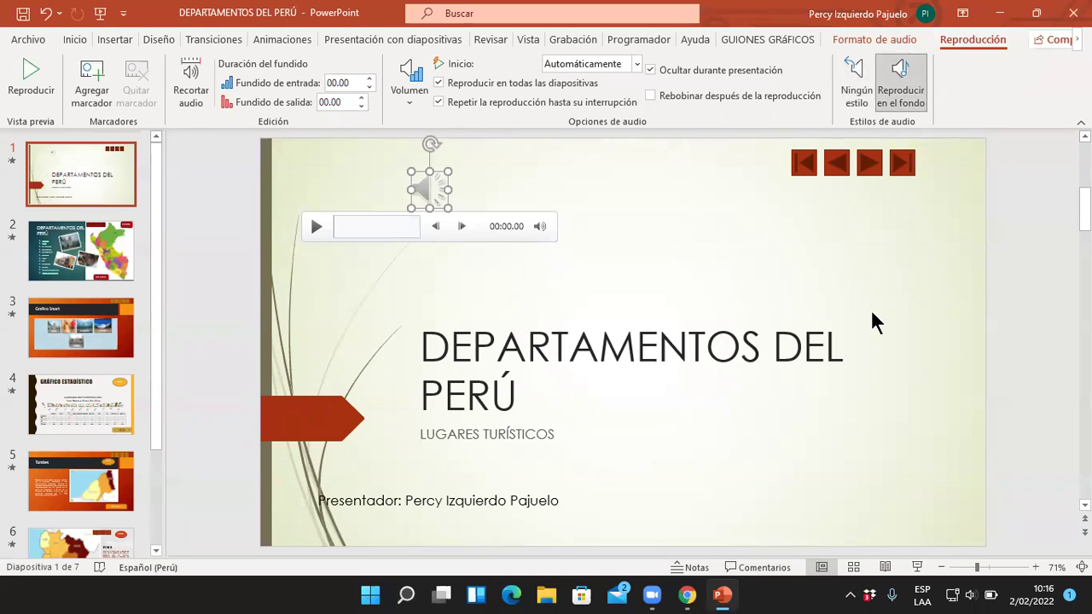
Step: Preview the Perú map, Grafico Smart and Gráfico Estadístico slides, return via Menú, then close the show
key("F5")
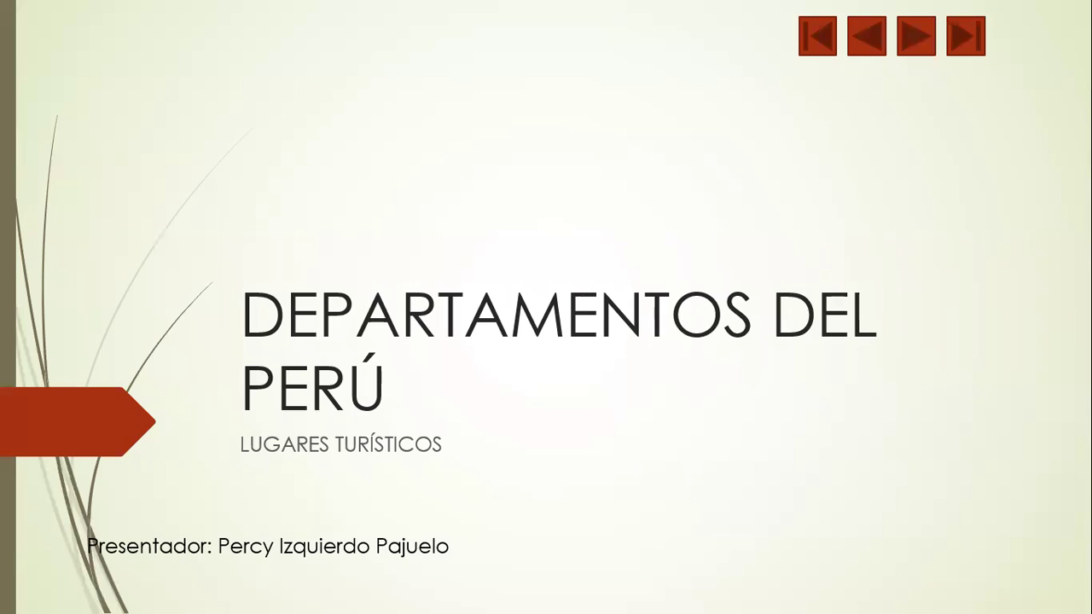
key("Right")
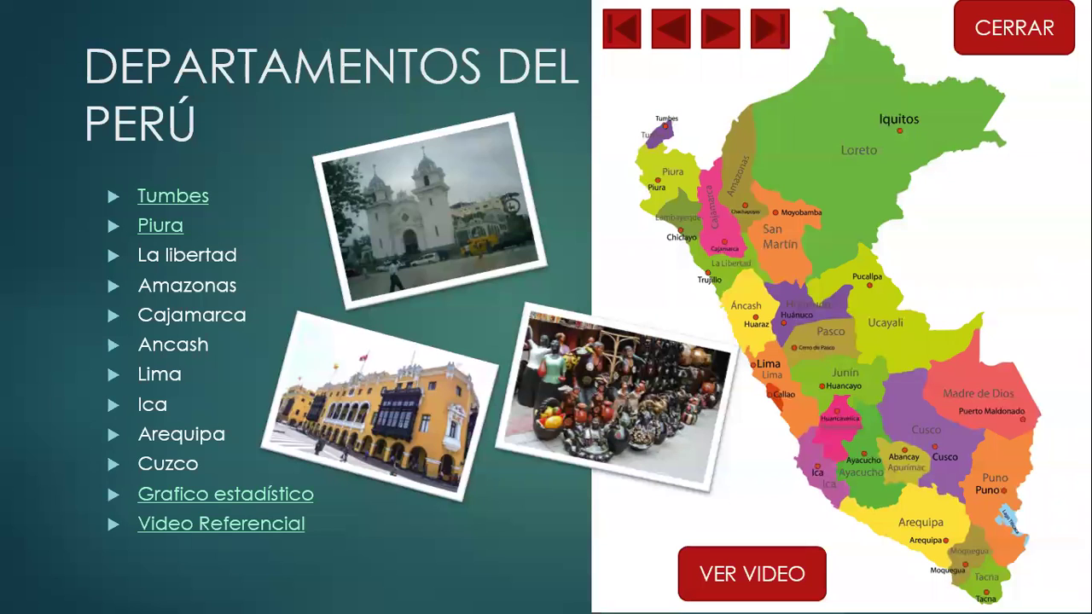
key("XF86AudioLowerVolume")
key("XF86AudioLowerVolume")
key("XF86AudioLowerVolume")
key("XF86AudioLowerVolume")
key("XF86AudioLowerVolume")
key("XF86AudioLowerVolume")
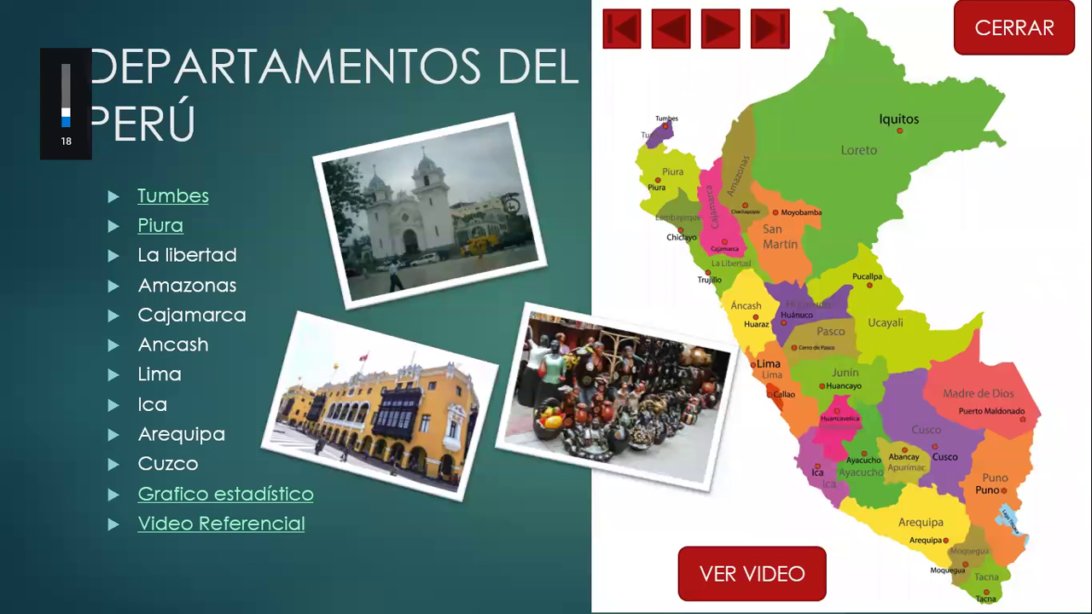
key("Left")
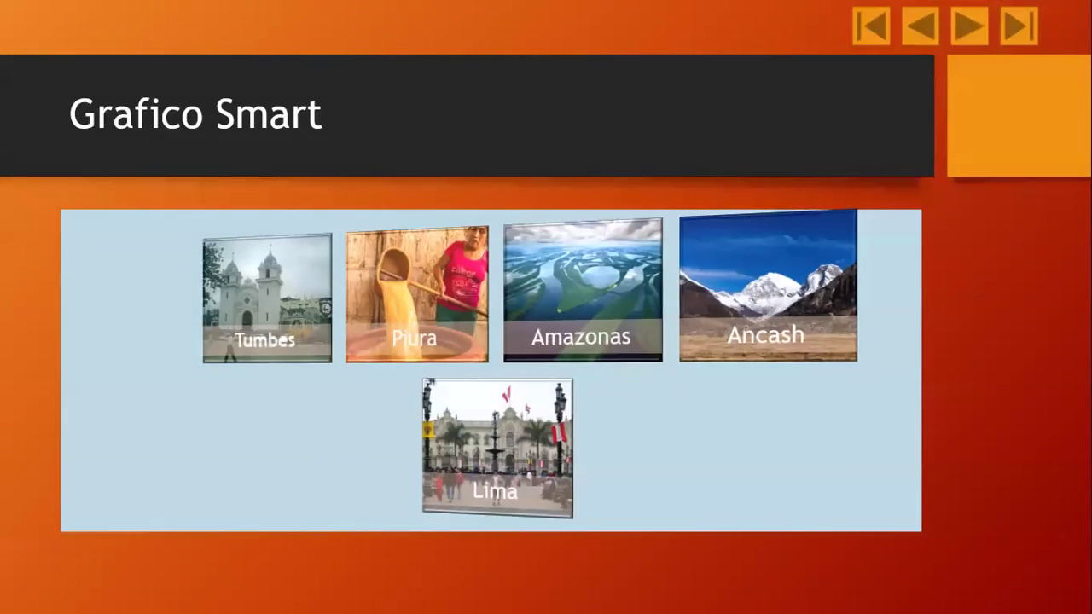
key("Right")
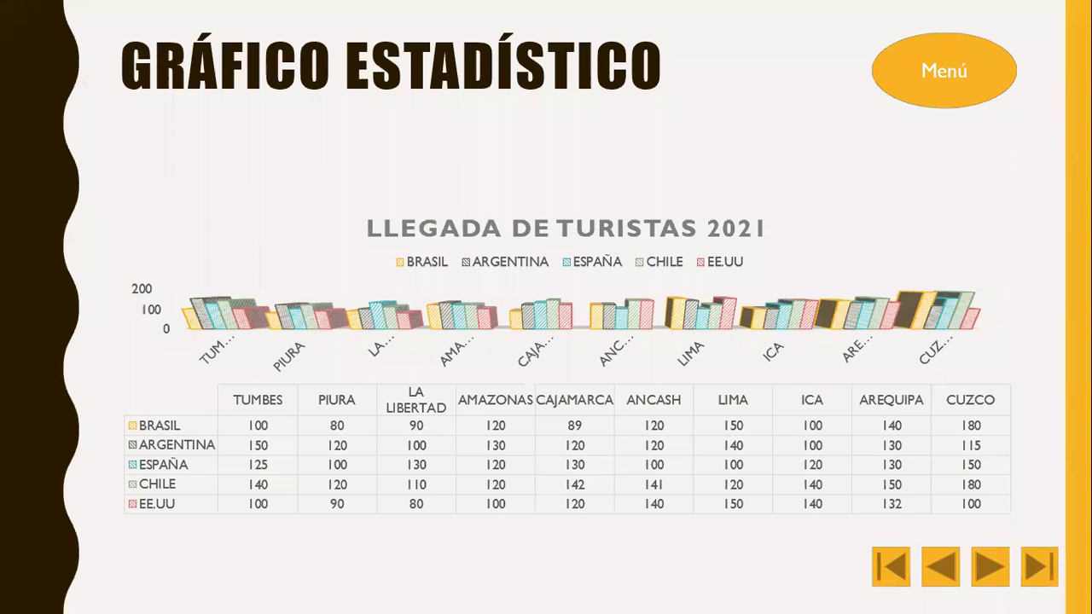
left_click(933, 83)
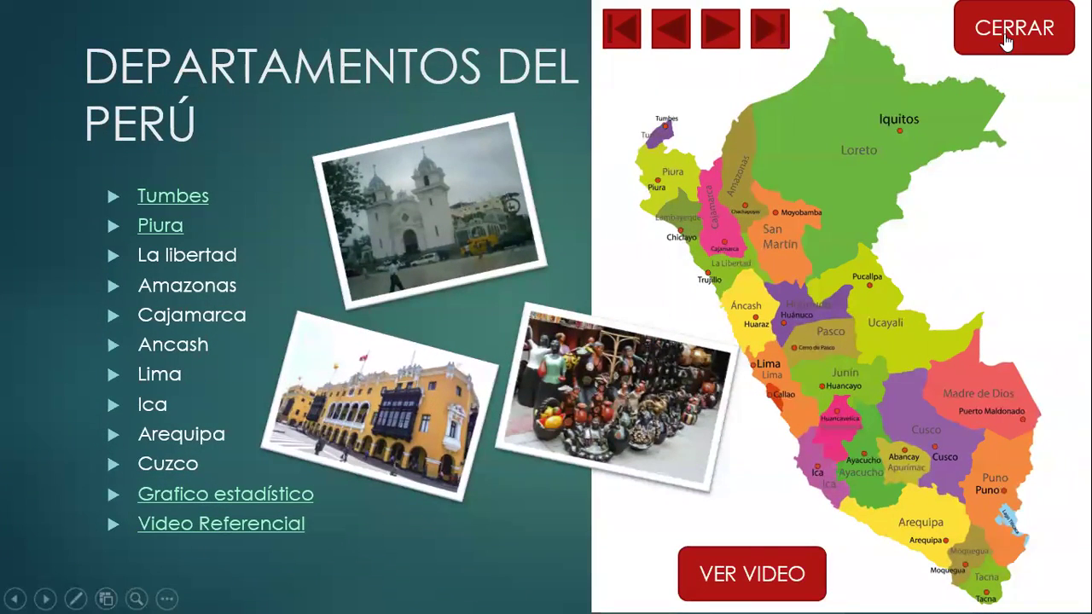
left_click(1006, 39)
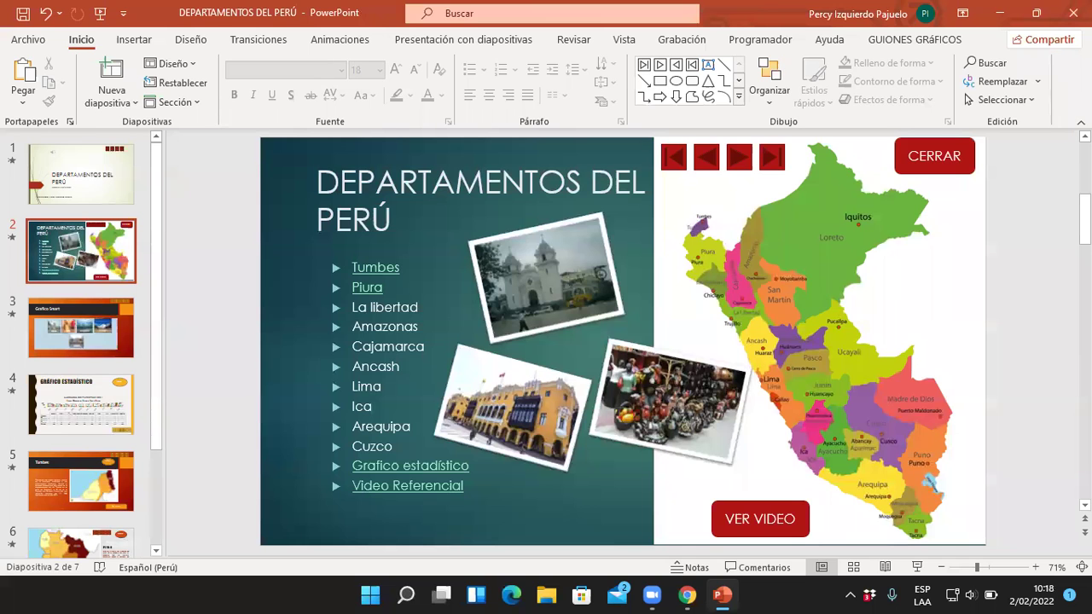
Step: Switch to the browser showing the Contigo Peru YouTube video
left_click(693, 595)
Step: Browse the comments on the Contigo Peru video page
left_click(653, 29)
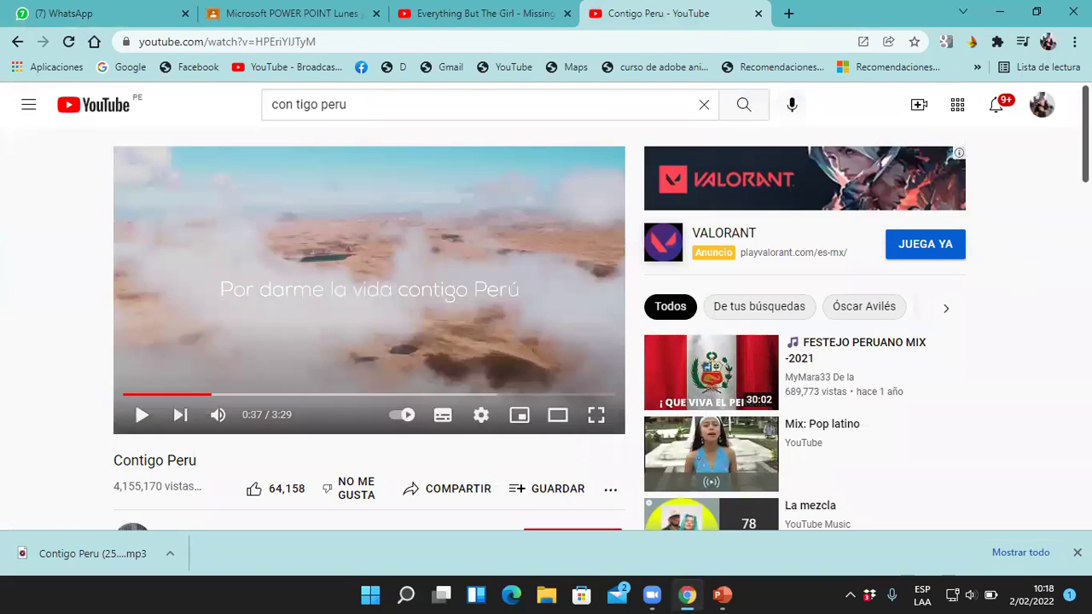
scroll(992, 243, "down", 3)
scroll(374, 385, "down", 5)
scroll(375, 384, "up", 2)
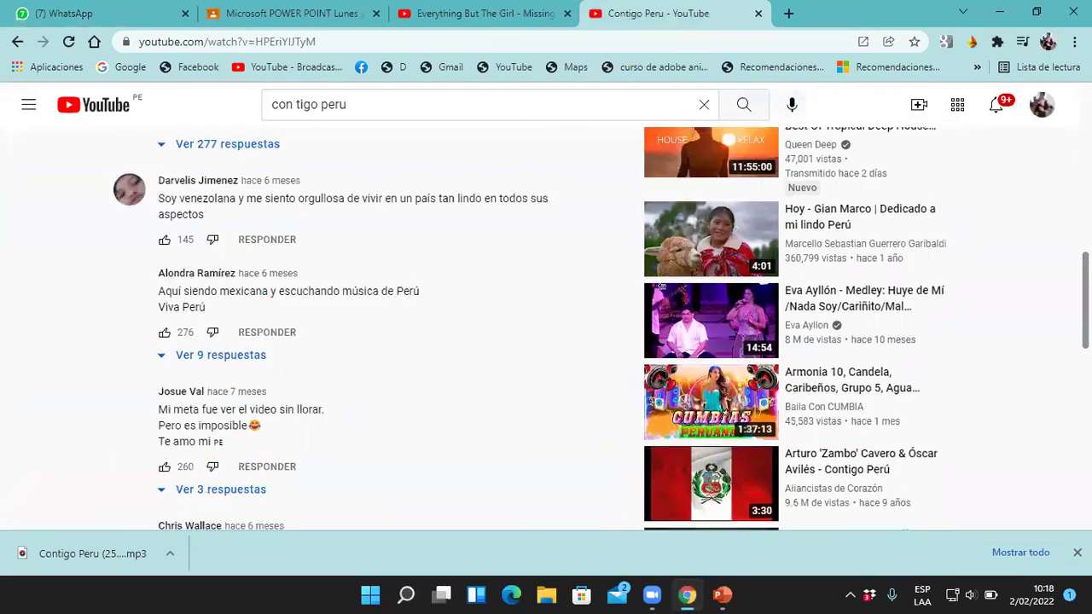
scroll(374, 385, "up", 6)
scroll(375, 385, "up", 2)
scroll(375, 385, "down", 5)
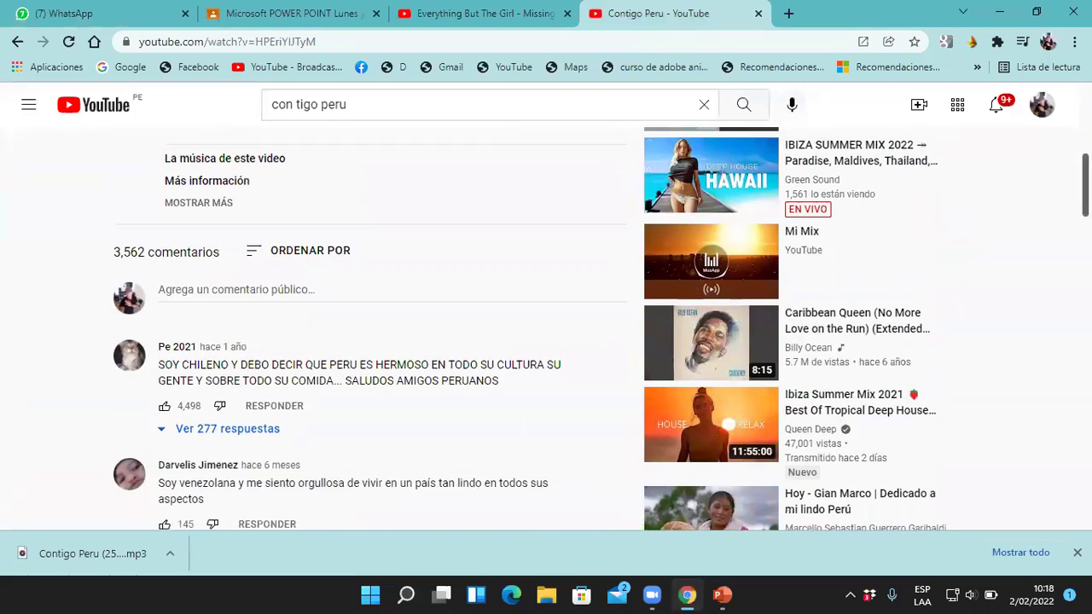
scroll(374, 385, "down", 1)
scroll(530, 329, "down", 1)
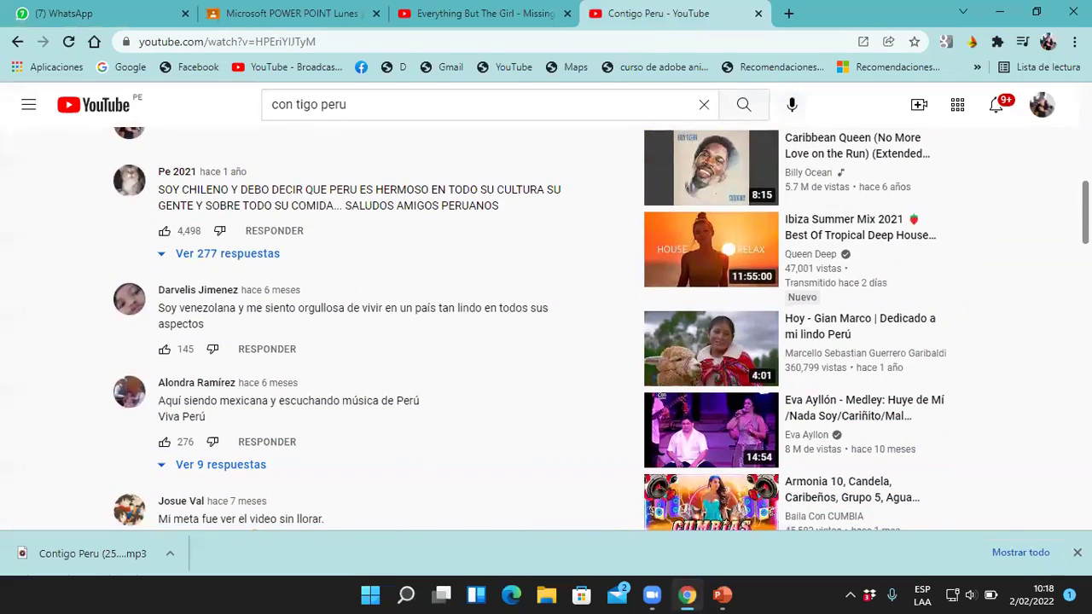
scroll(530, 330, "down", 3)
scroll(530, 330, "down", 1)
scroll(529, 329, "up", 3)
scroll(530, 329, "up", 2)
scroll(530, 329, "up", 2)
scroll(529, 329, "up", 1)
scroll(530, 329, "down", 1)
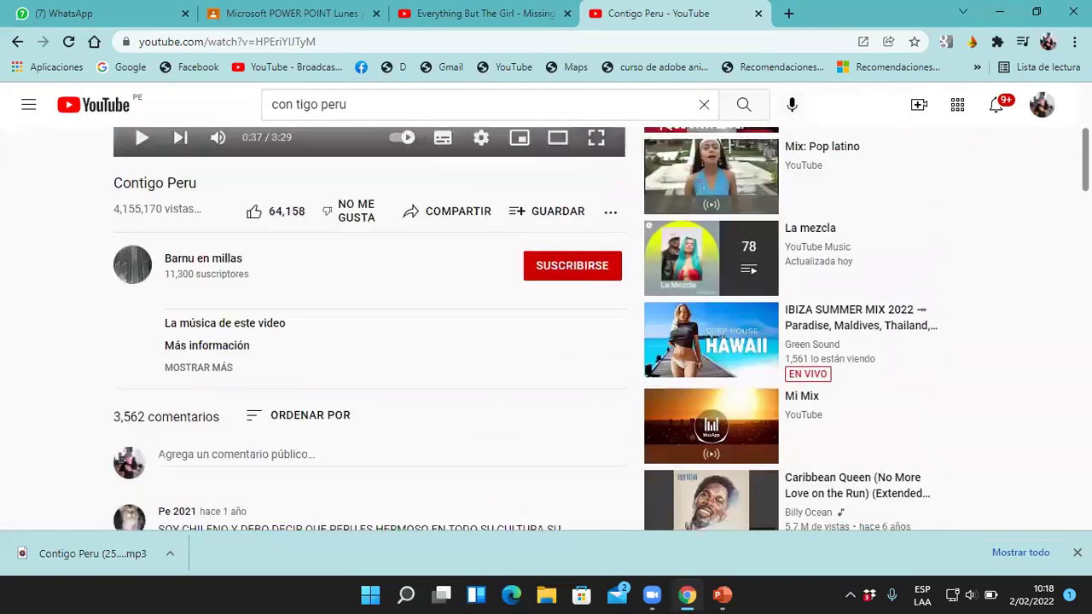
scroll(530, 329, "down", 2)
scroll(529, 329, "up", 3)
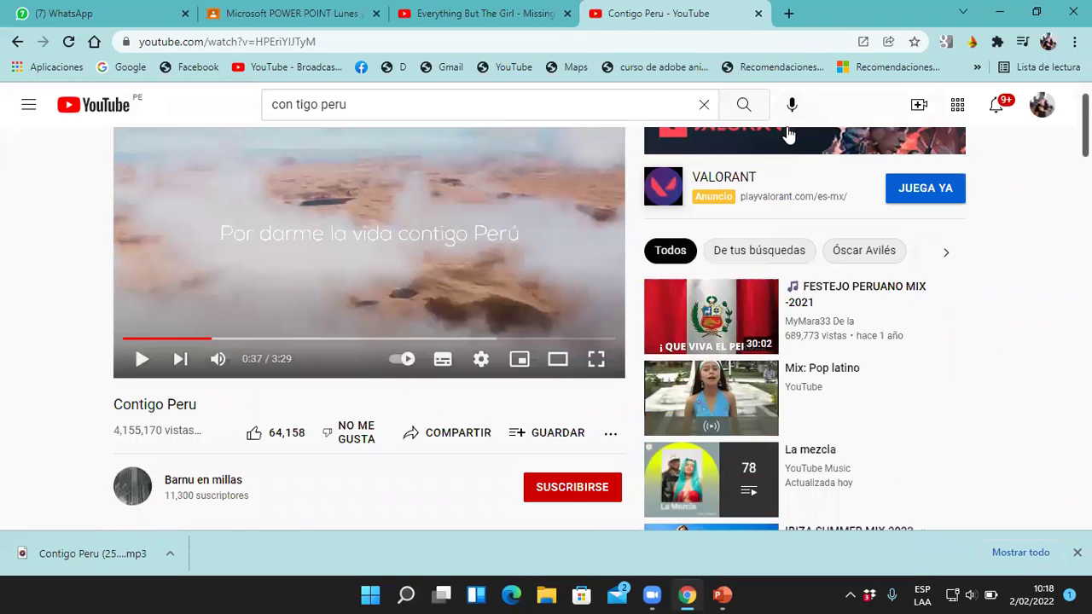
Step: Scroll the recommendations and open 'Rod Stewart - Baby Jane (Official Video)'
scroll(530, 329, "down", 1)
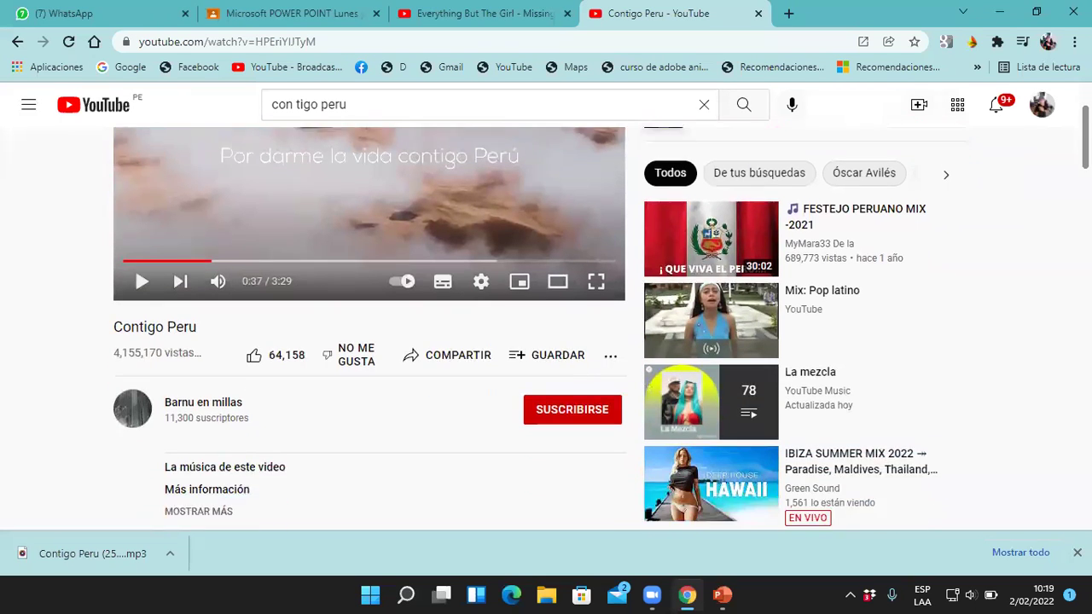
scroll(530, 329, "down", 2)
scroll(530, 330, "down", 1)
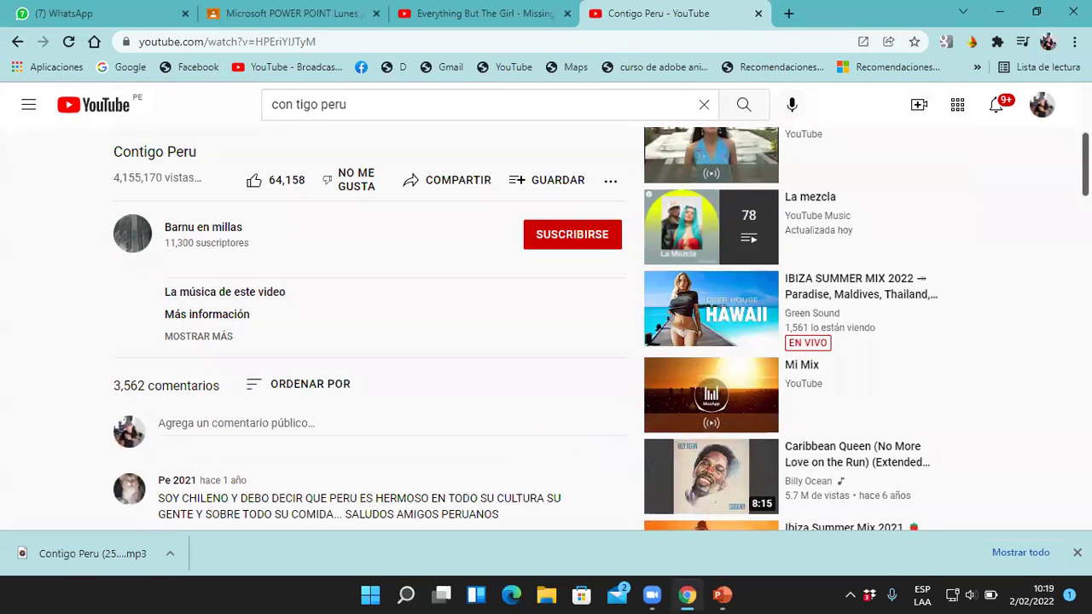
scroll(529, 329, "up", 1)
scroll(530, 330, "up", 3)
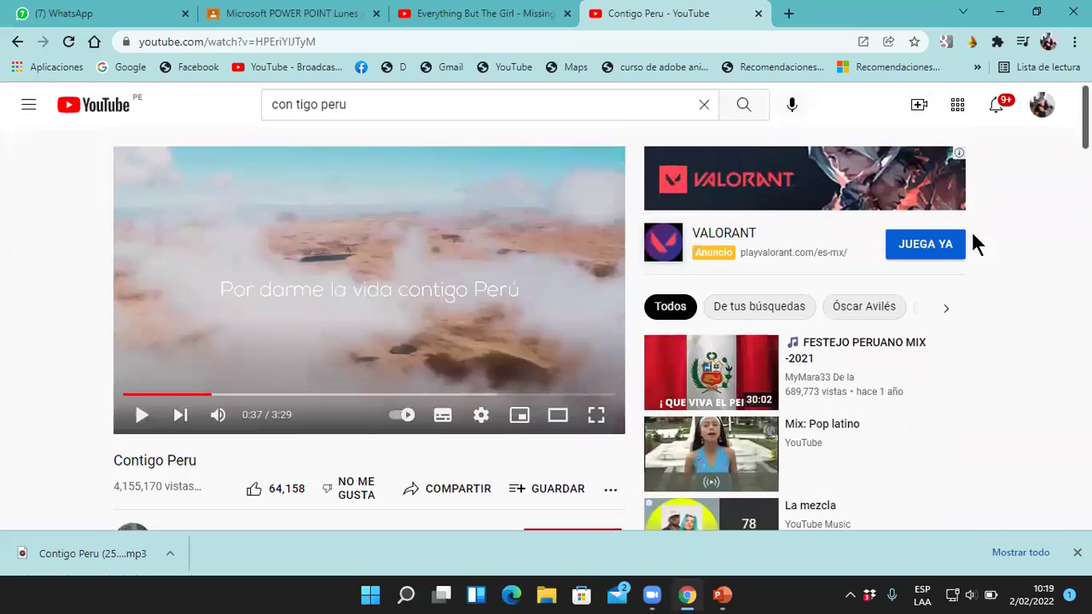
scroll(1023, 295, "down", 3)
scroll(1023, 295, "down", 5)
scroll(1021, 295, "down", 2)
scroll(1023, 297, "down", 4)
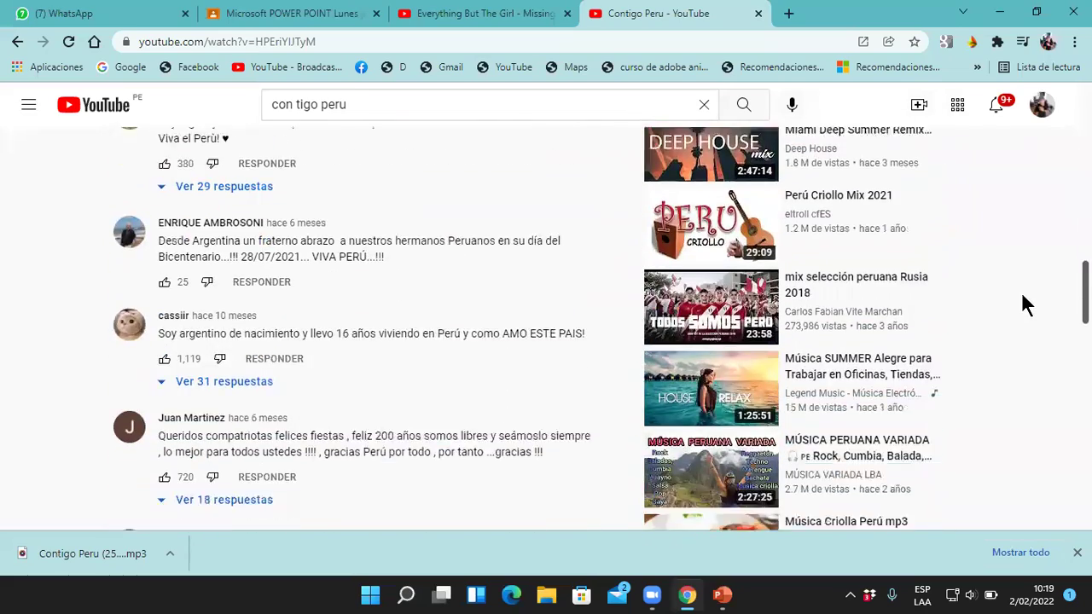
scroll(1021, 288, "down", 2)
scroll(1021, 289, "down", 2)
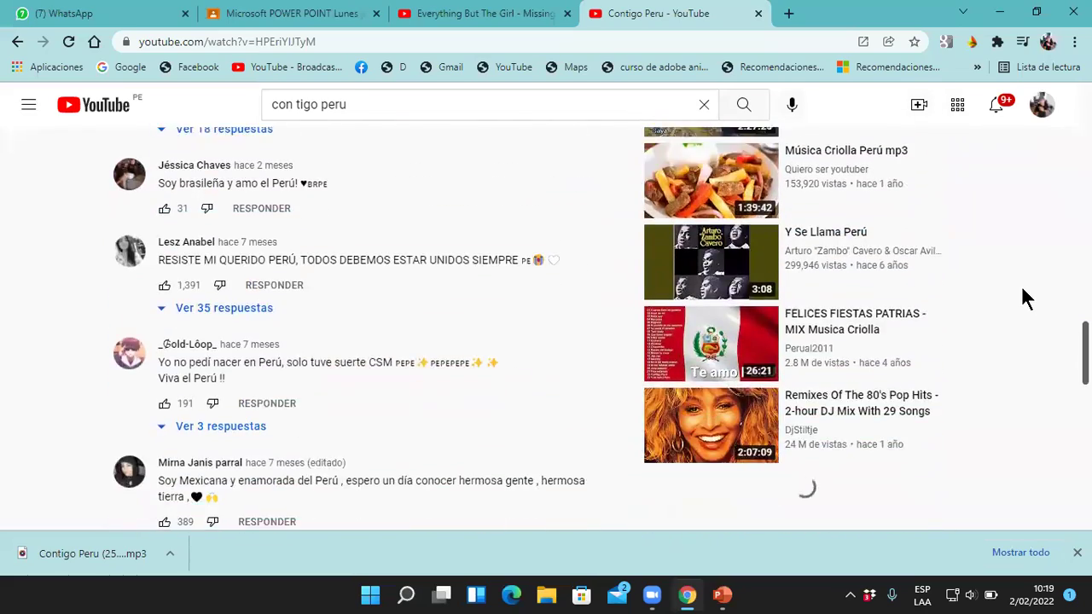
scroll(1021, 286, "down", 2)
scroll(1019, 290, "down", 3)
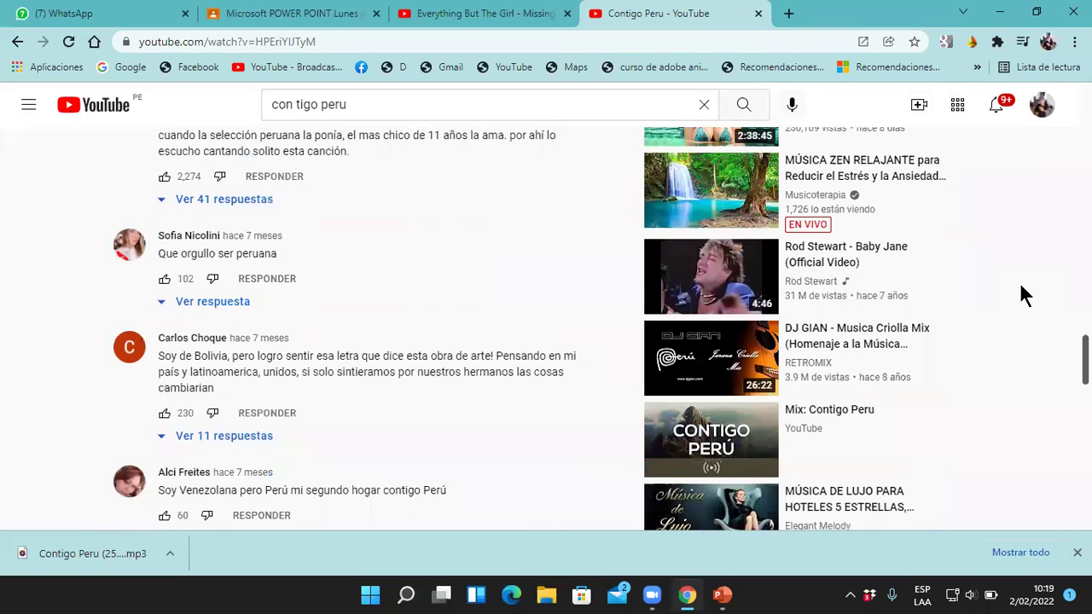
left_click(856, 248)
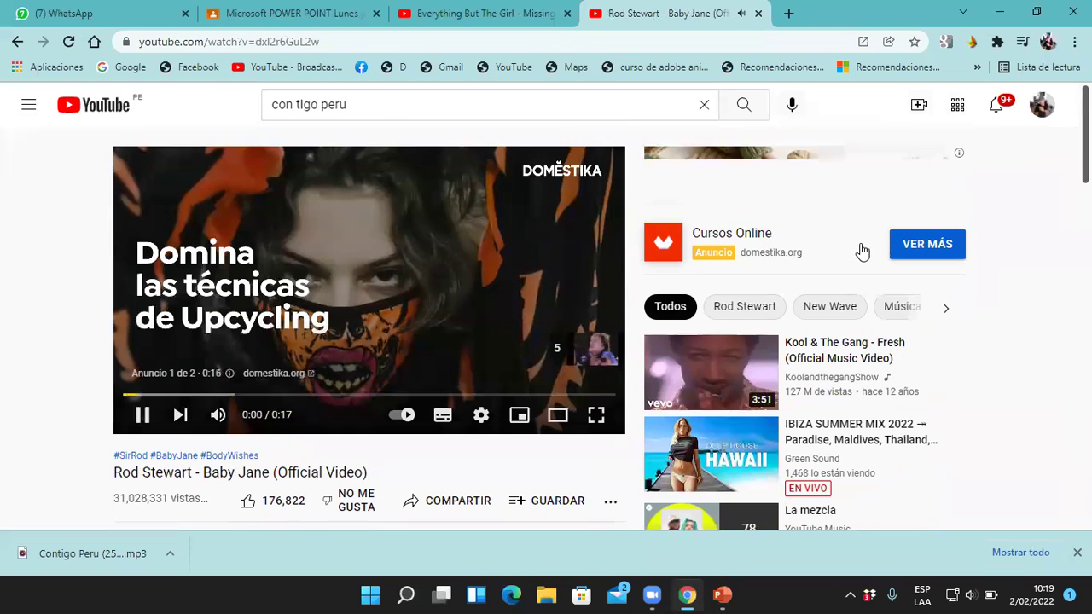
Step: Skip the ad, lower the Baby Jane video's volume, and copy its URL from the player menu
left_click(577, 357)
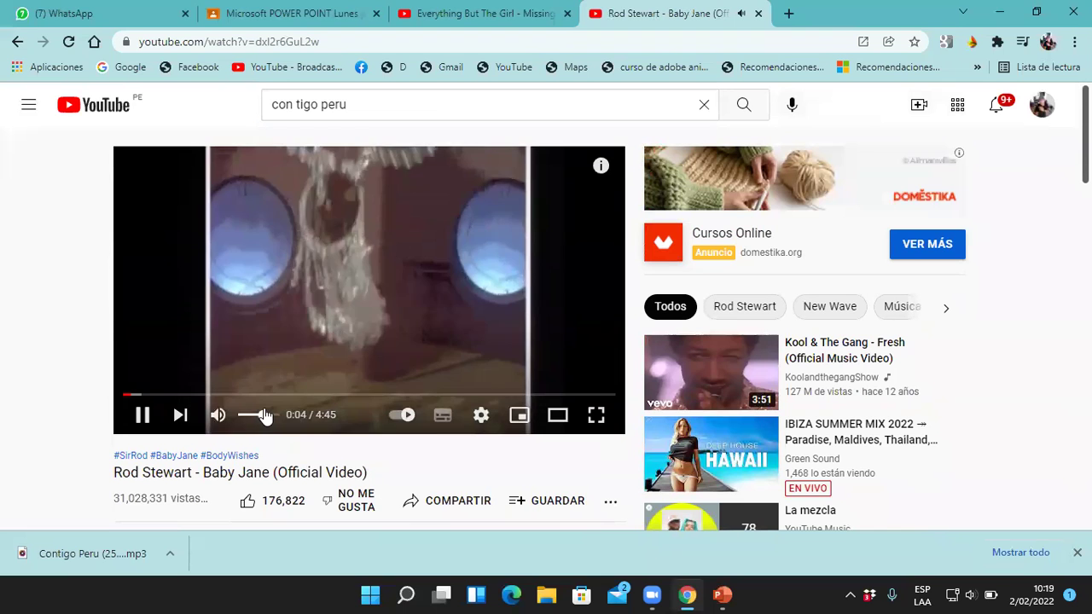
left_click_drag(264, 416, 255, 415)
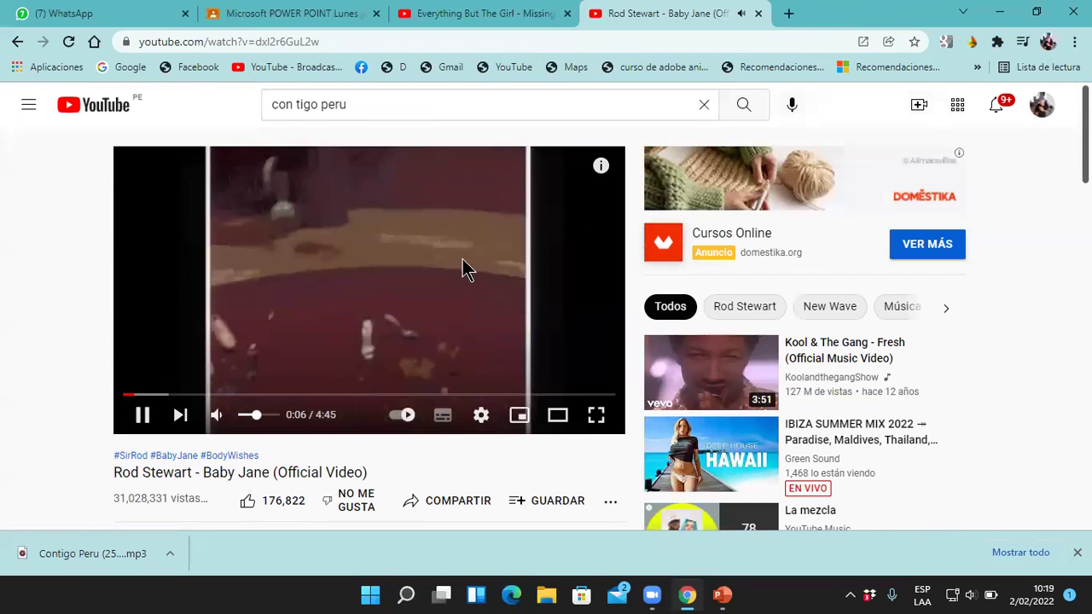
right_click(476, 236)
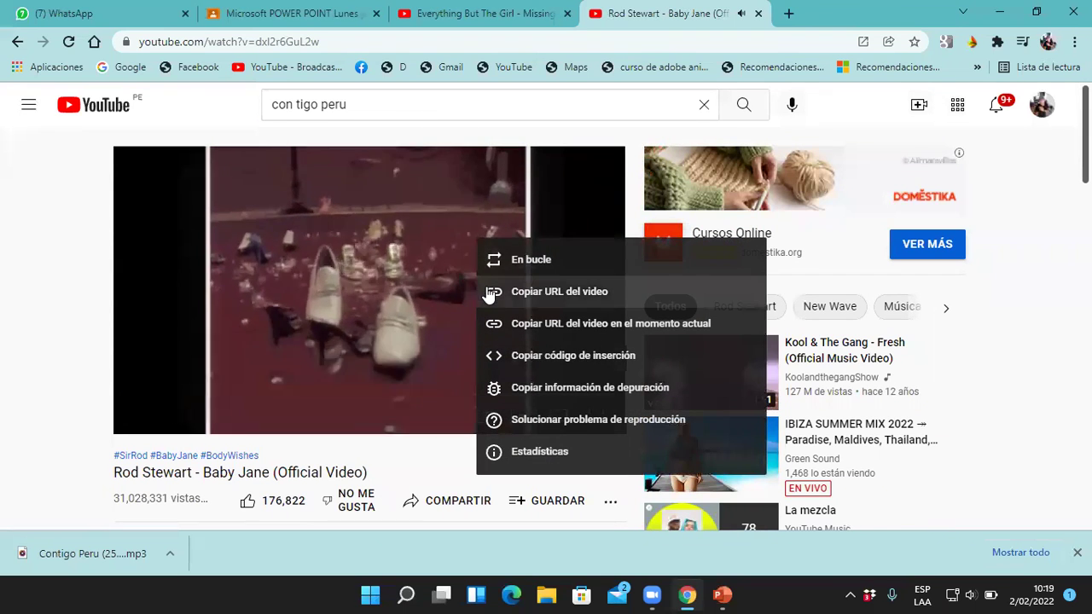
left_click(563, 304)
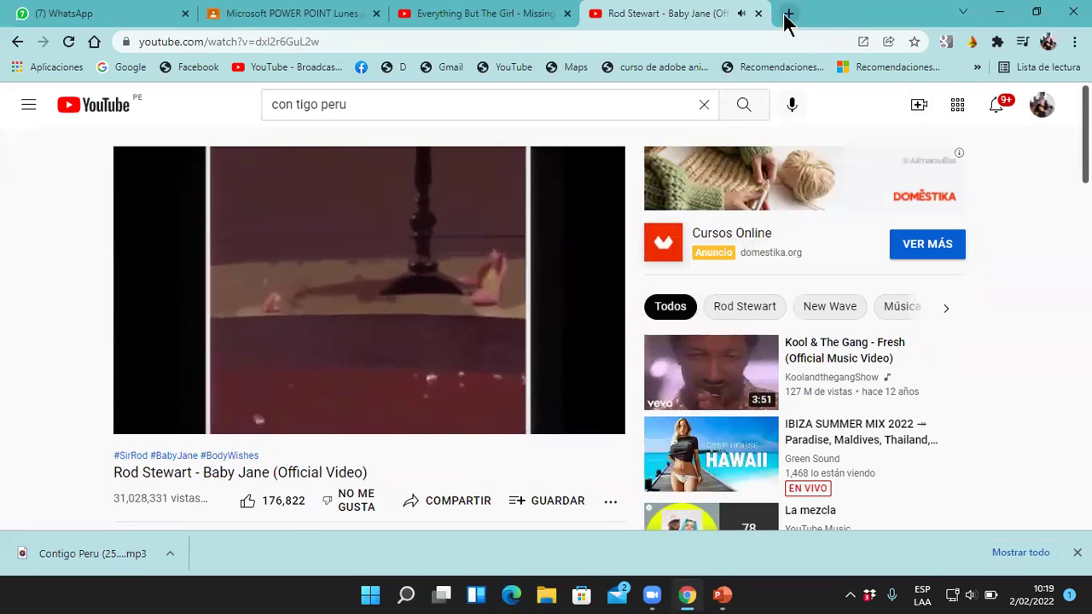
Step: In a new tab, Google 'descargar mp3' and open the Y2meta YouTube-to-MP3 result
left_click(784, 17)
left_click(587, 334)
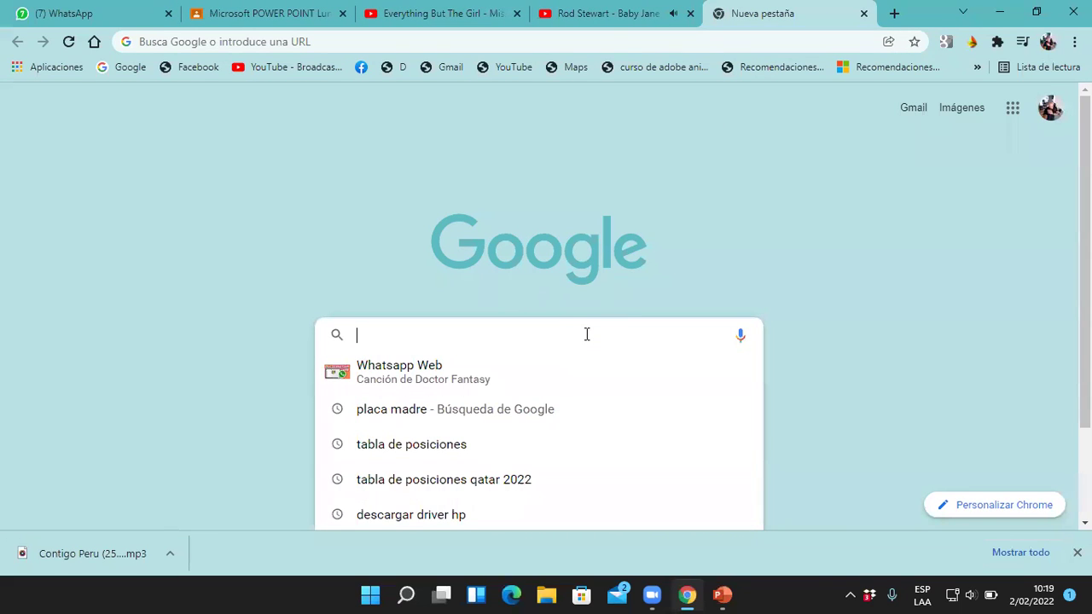
type("descarg")
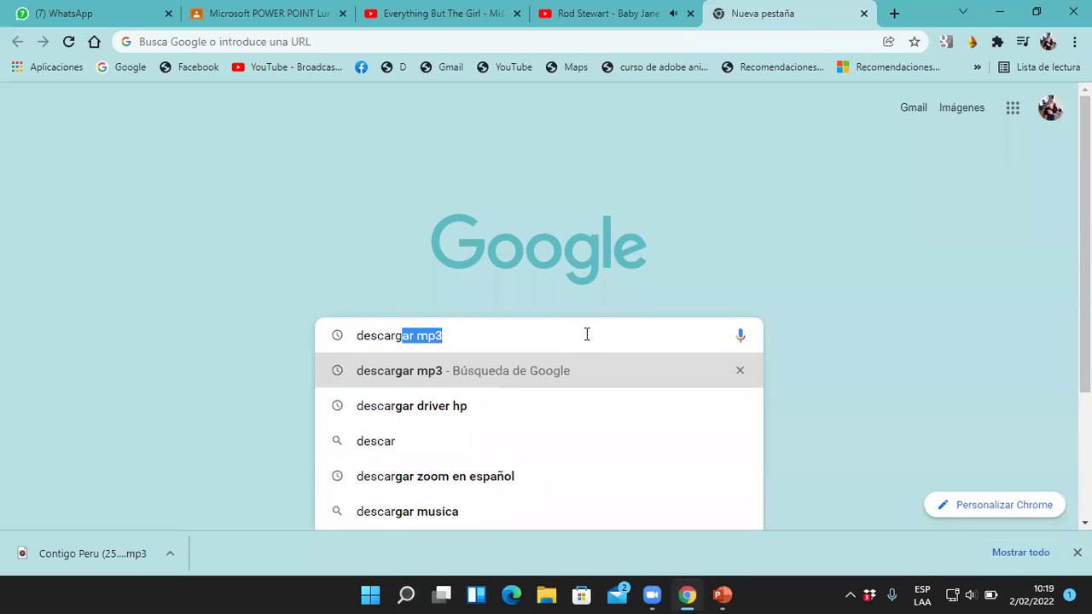
type("ar")
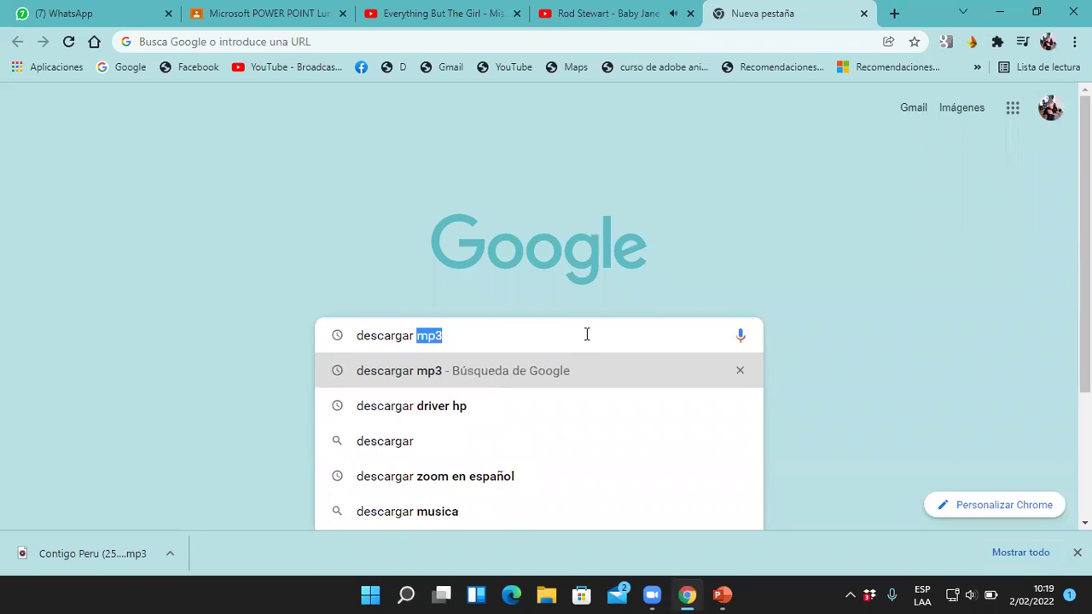
key("Return")
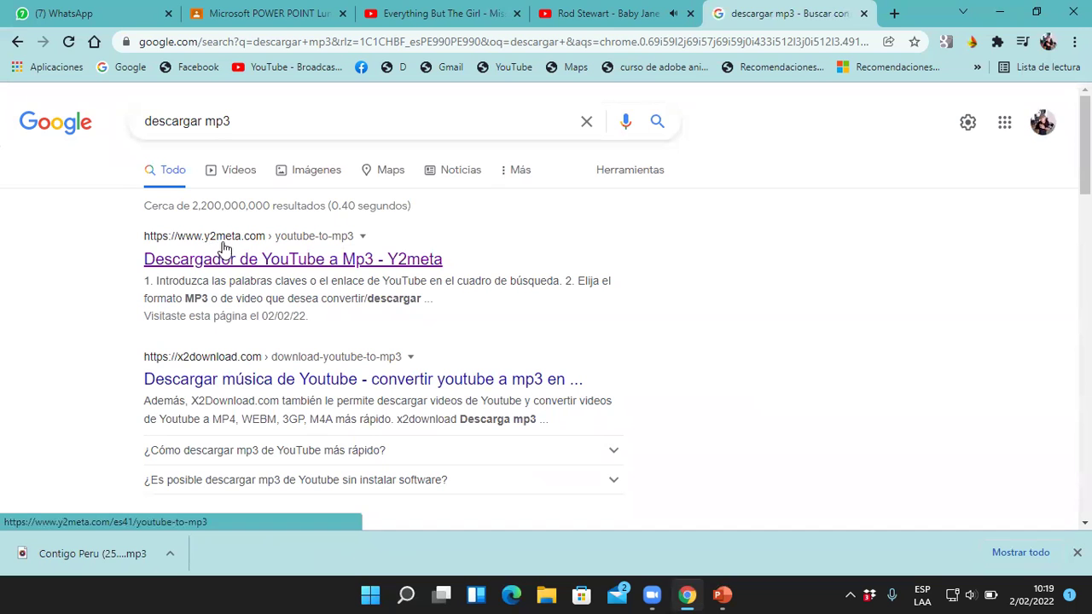
scroll(341, 325, "down", 3)
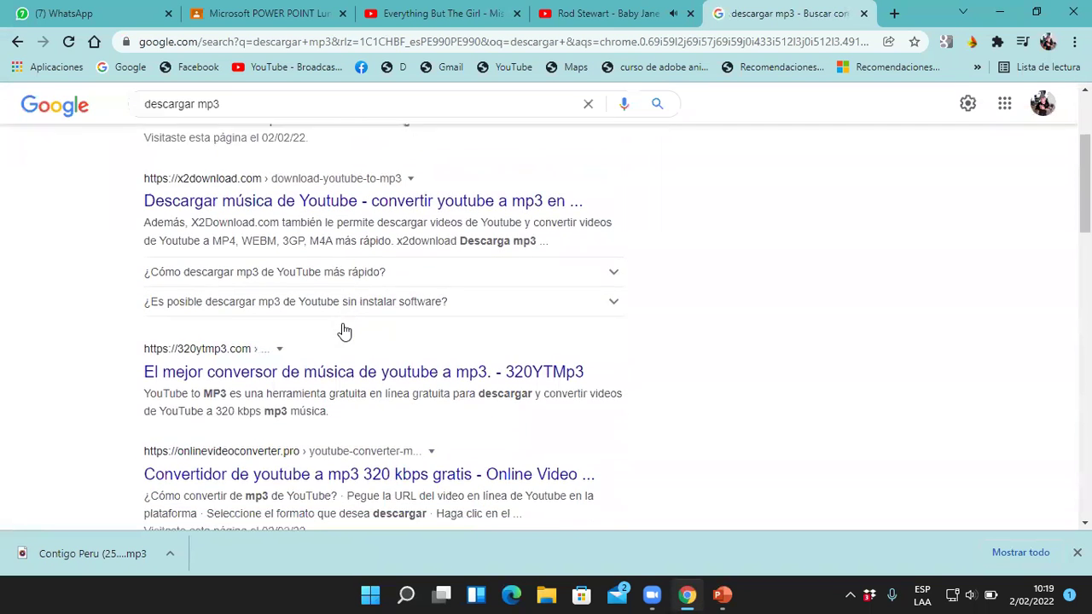
scroll(421, 330, "down", 2)
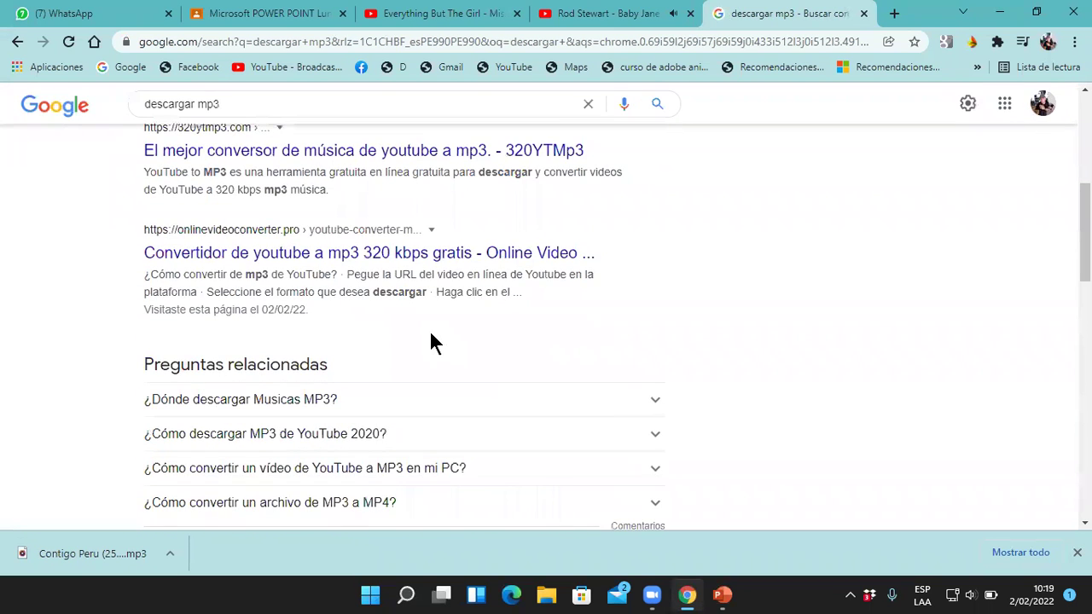
scroll(439, 367, "down", 4)
scroll(444, 375, "up", 3)
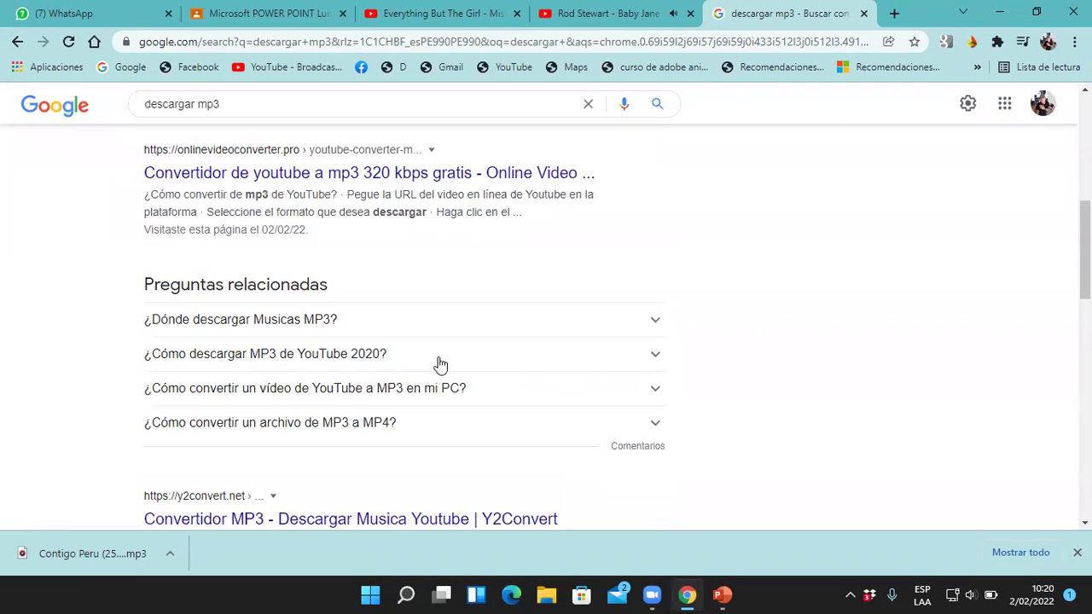
scroll(444, 366, "up", 3)
scroll(453, 366, "up", 2)
scroll(460, 363, "up", 1)
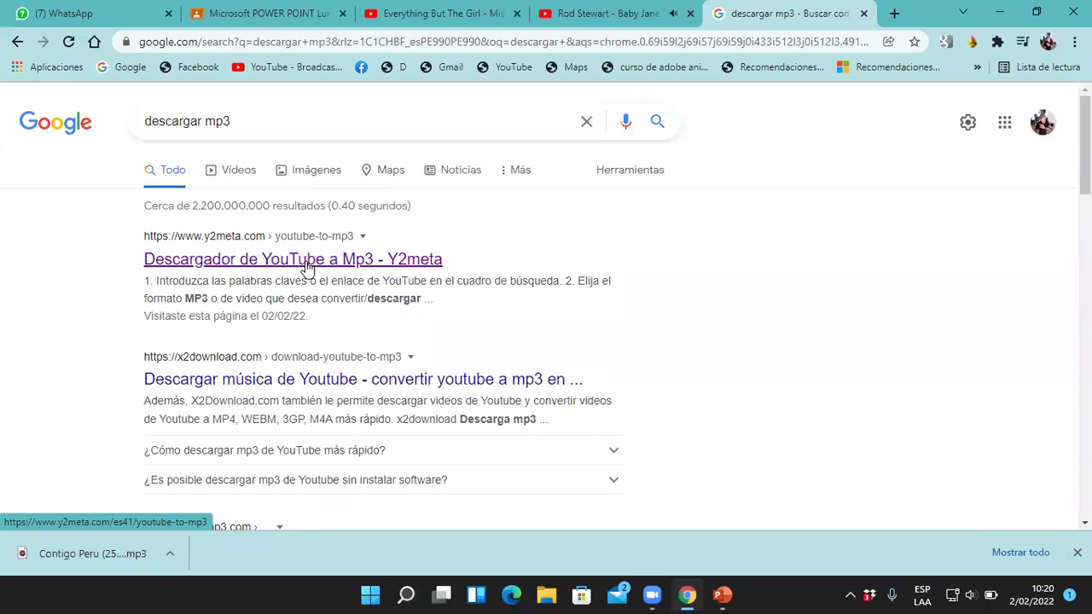
left_click(307, 261)
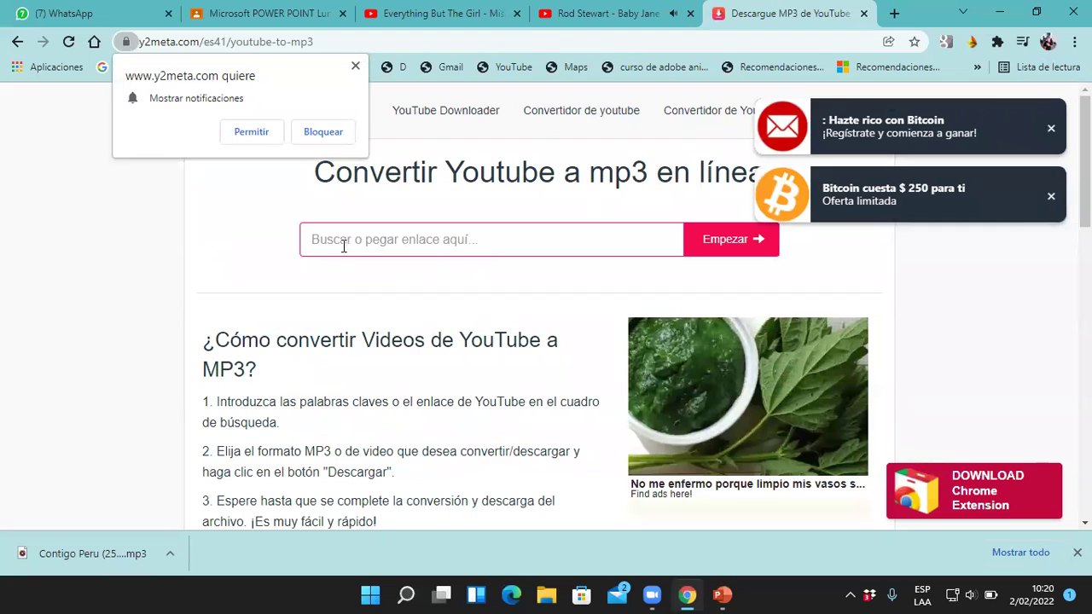
Step: Close the advert tab and paste the Baby Jane YouTube URL into Y2meta's link field
left_click(489, 244)
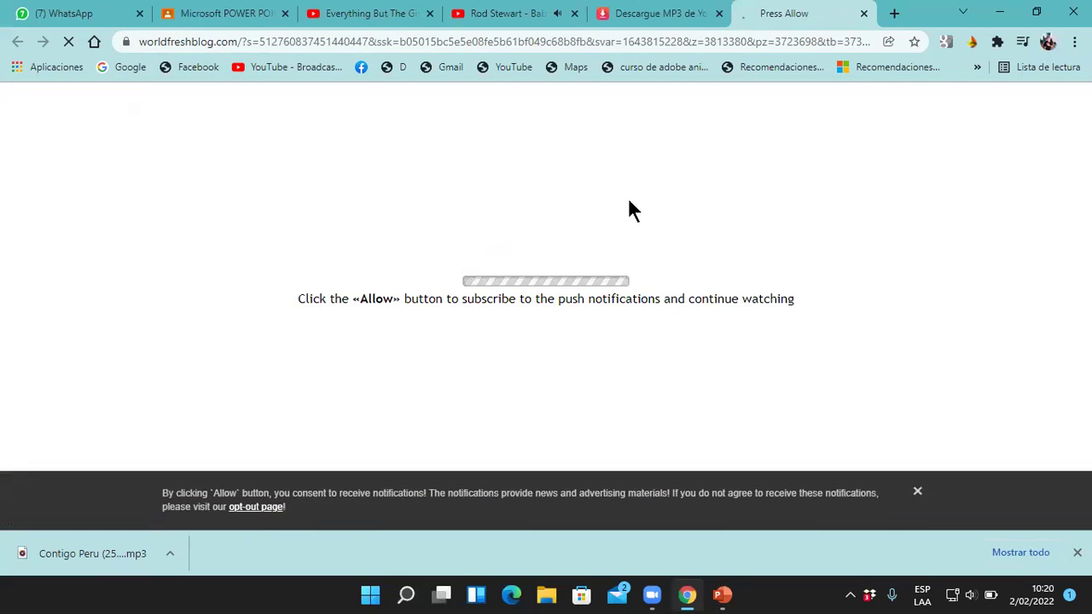
left_click(863, 14)
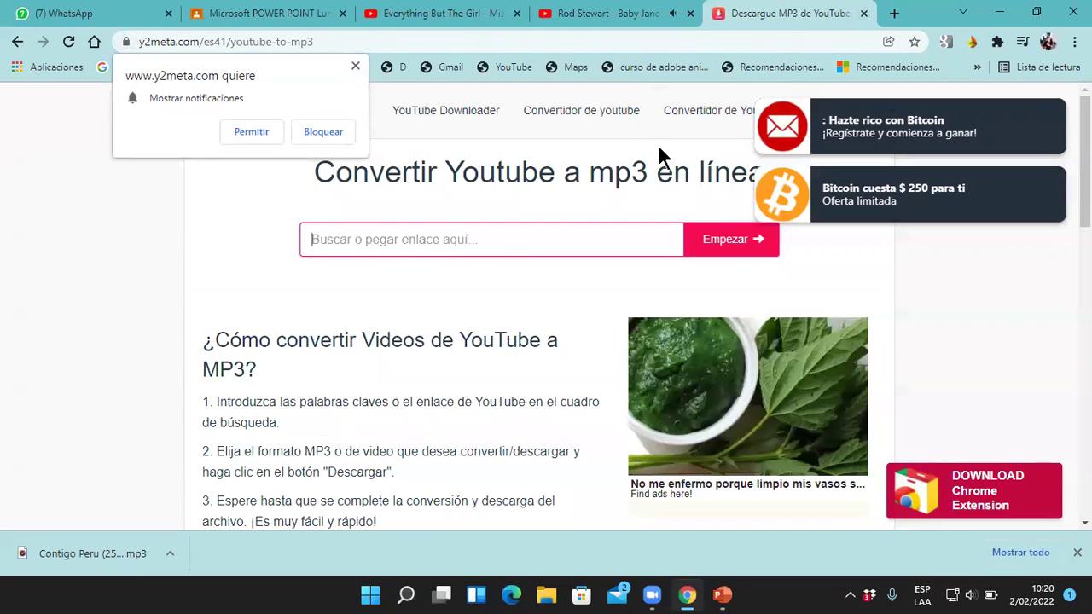
right_click(355, 239)
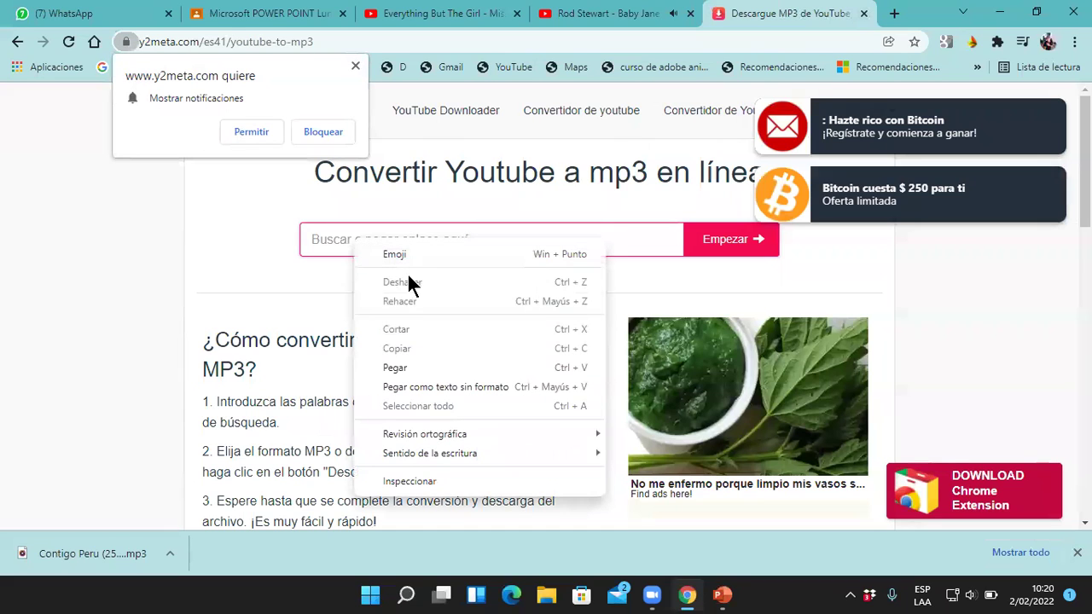
left_click(417, 373)
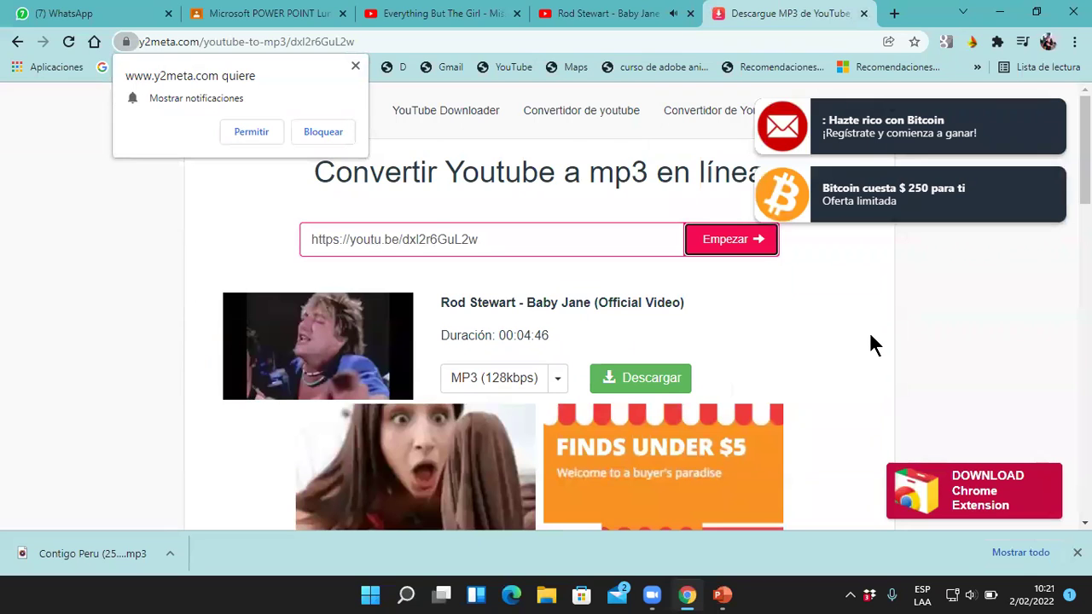
scroll(872, 344, "down", 1)
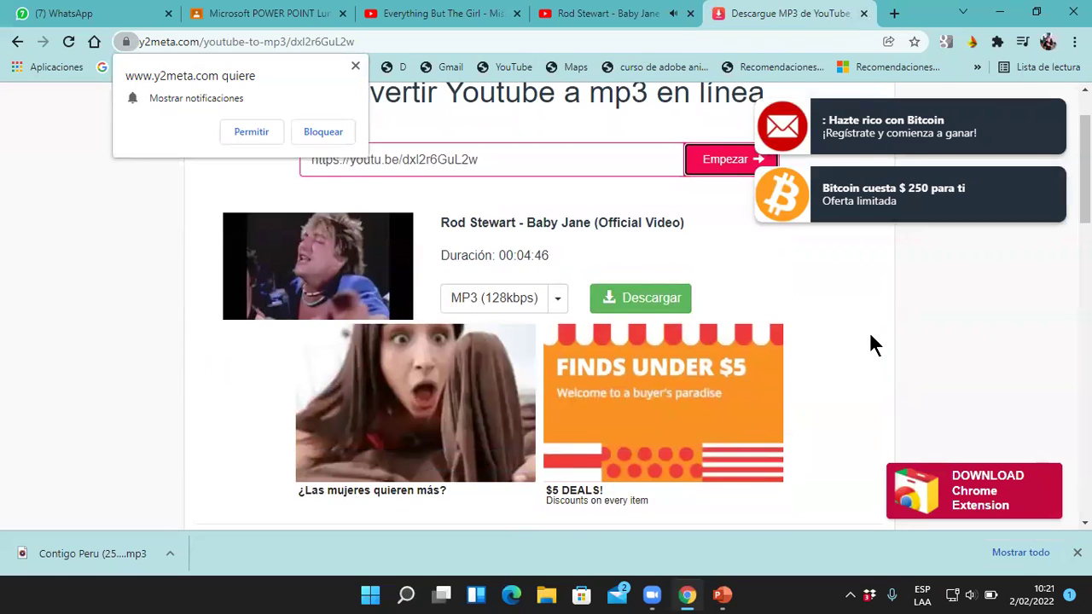
Step: Pick MP3 320 kbps for Baby Jane, start the download, and close the pop-up ad tab
left_click(558, 300)
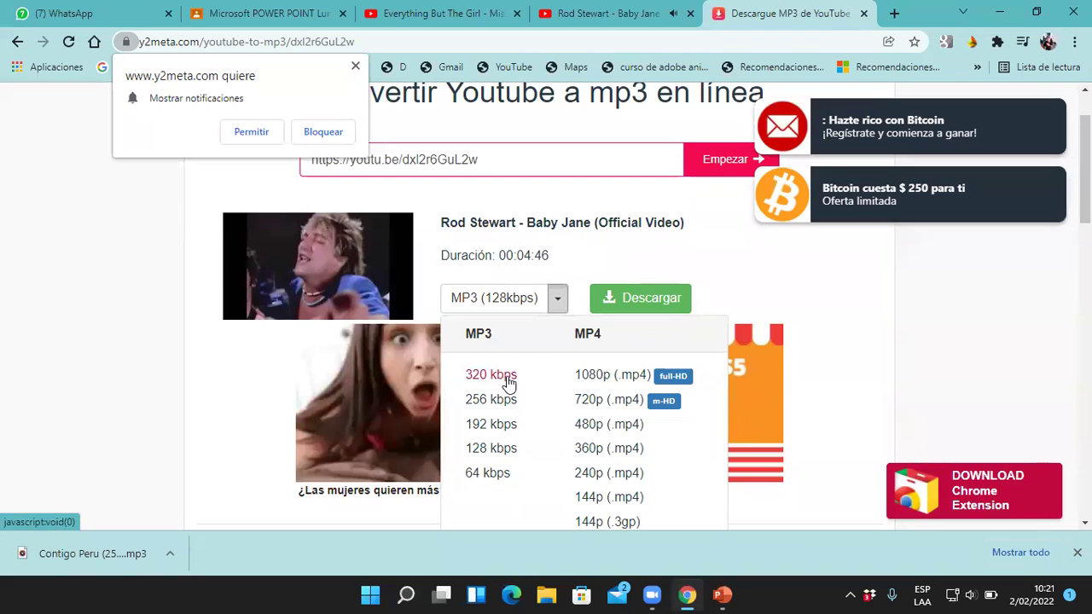
left_click(507, 377)
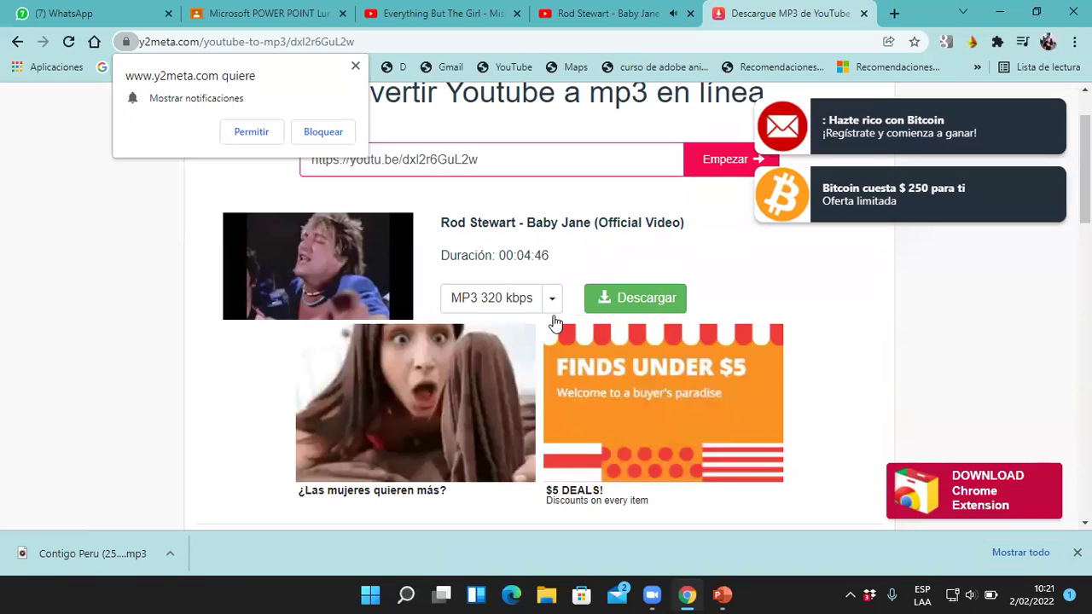
left_click(622, 304)
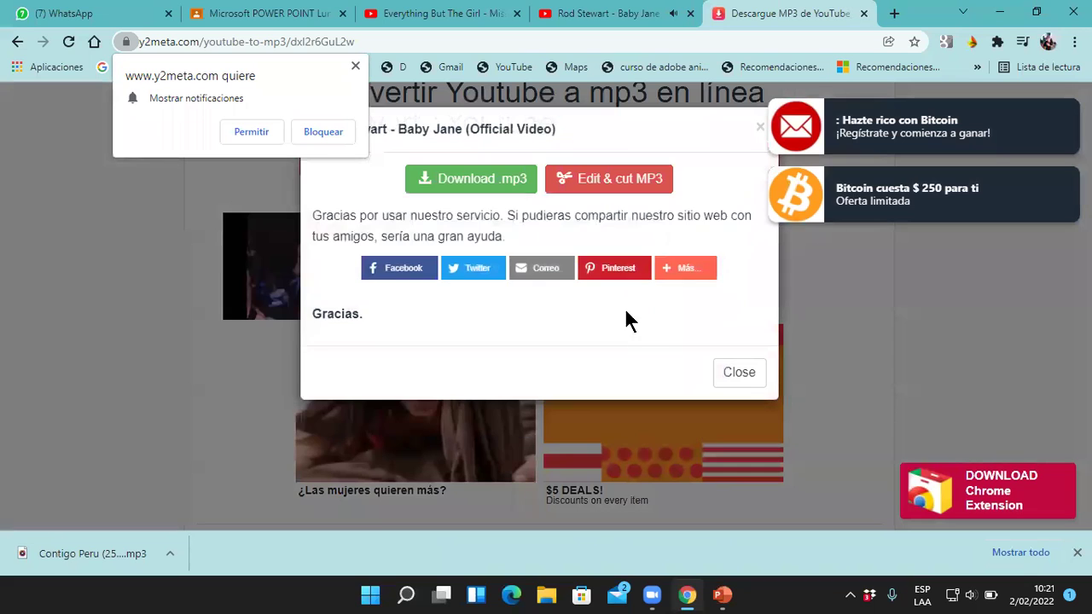
left_click(483, 181)
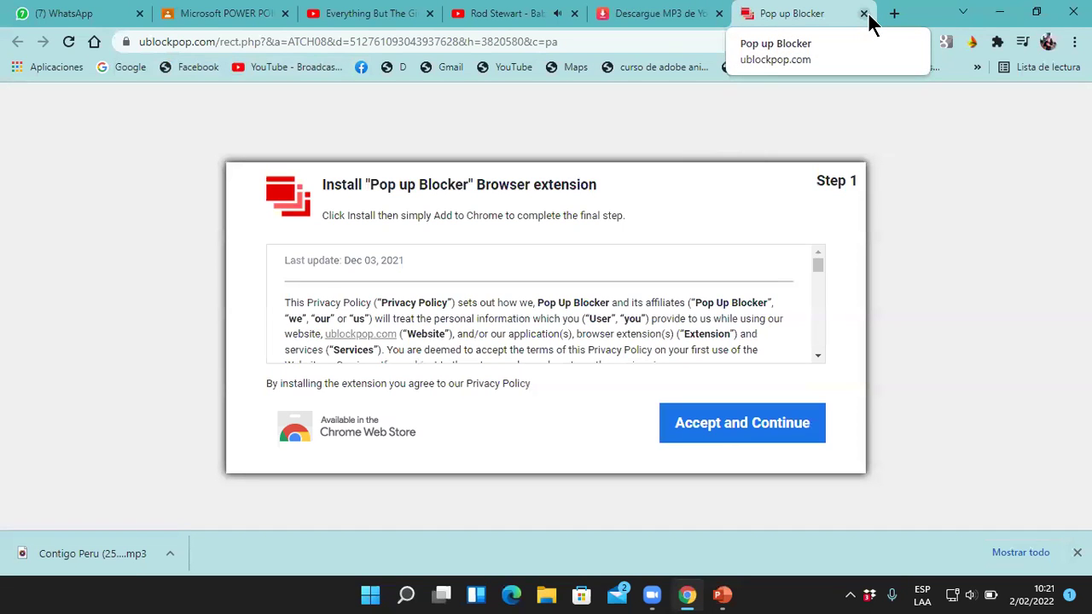
left_click(864, 14)
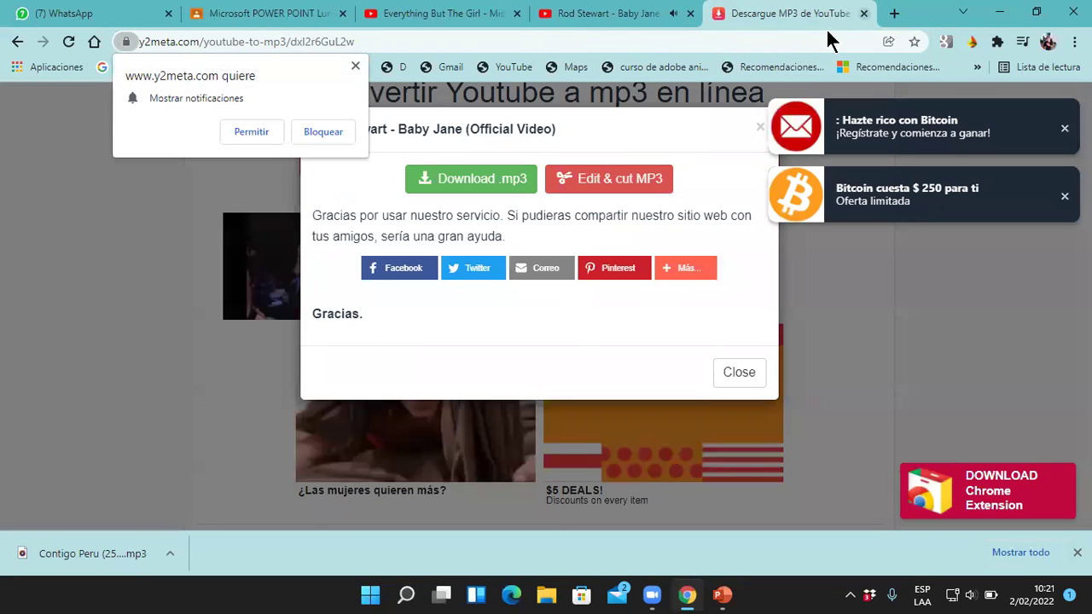
Step: Retry Download .mp3 past the advert tabs until the Guardar como dialog appears
left_click(479, 184)
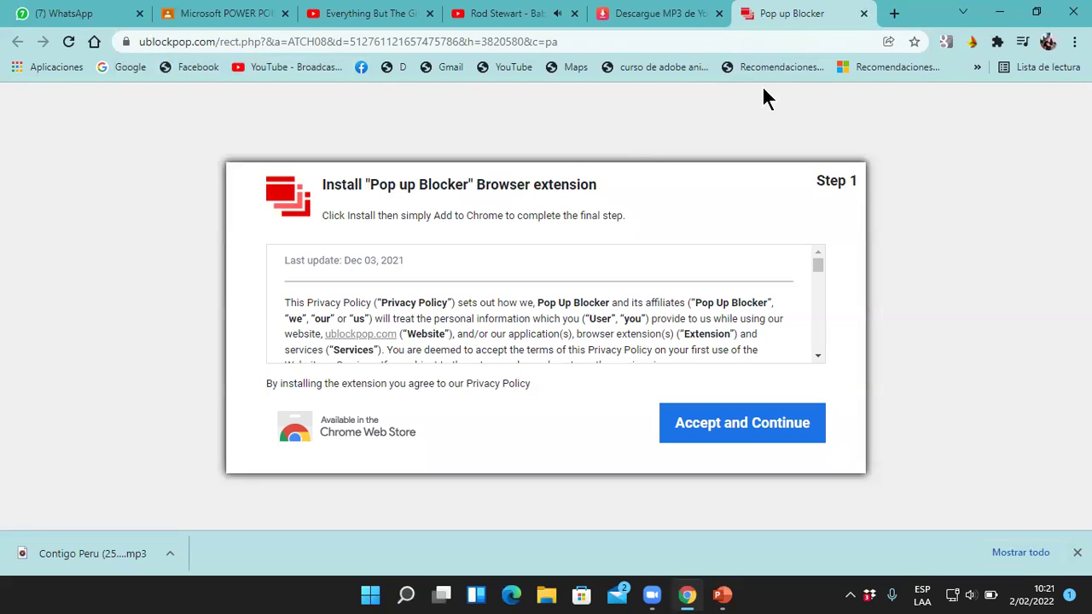
left_click(864, 13)
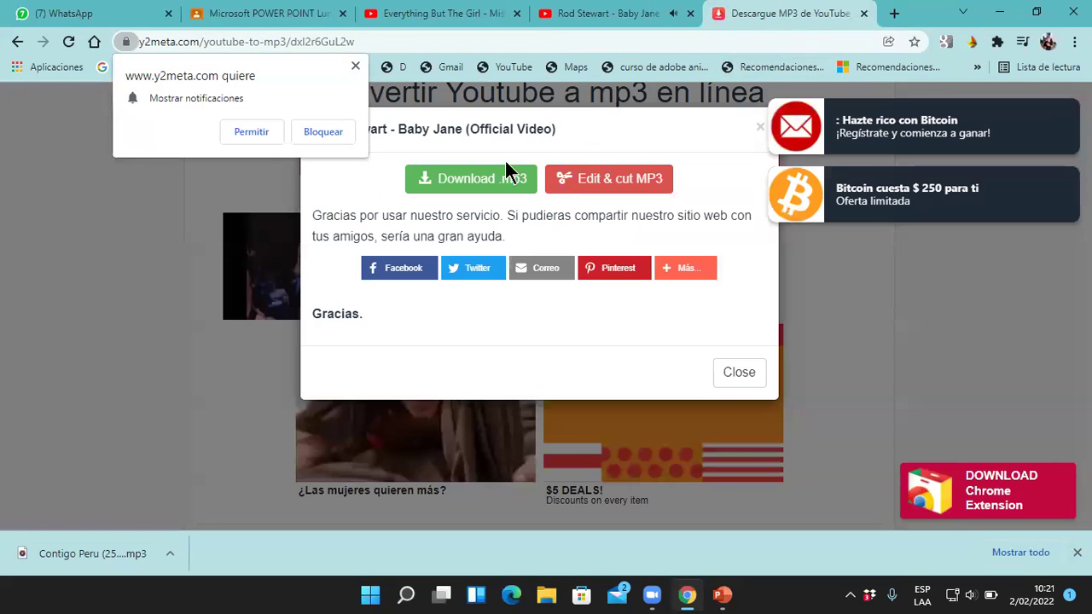
left_click(468, 175)
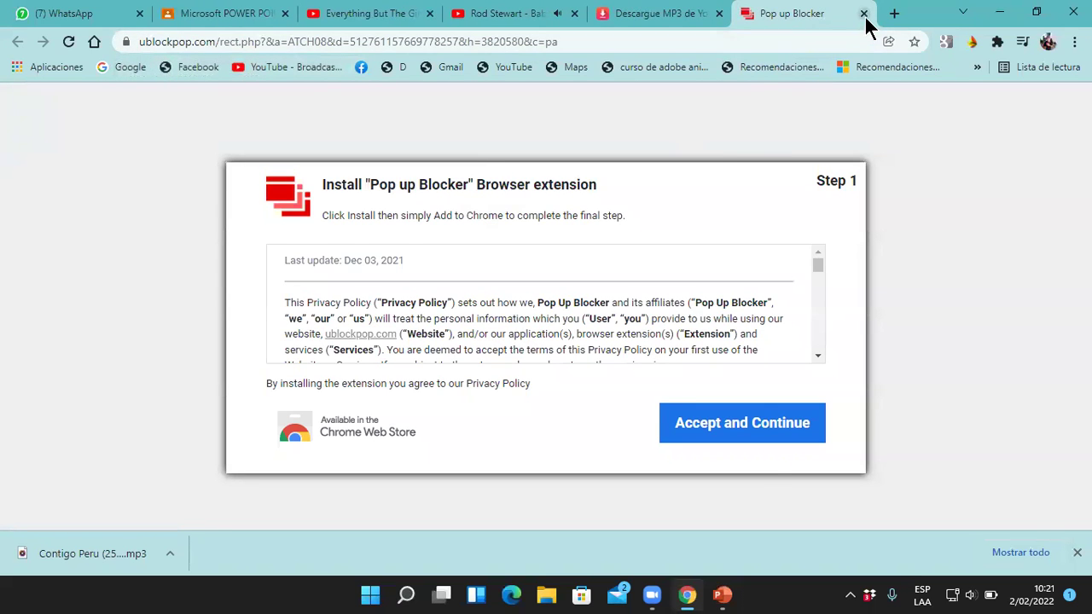
left_click(864, 14)
left_click(503, 177)
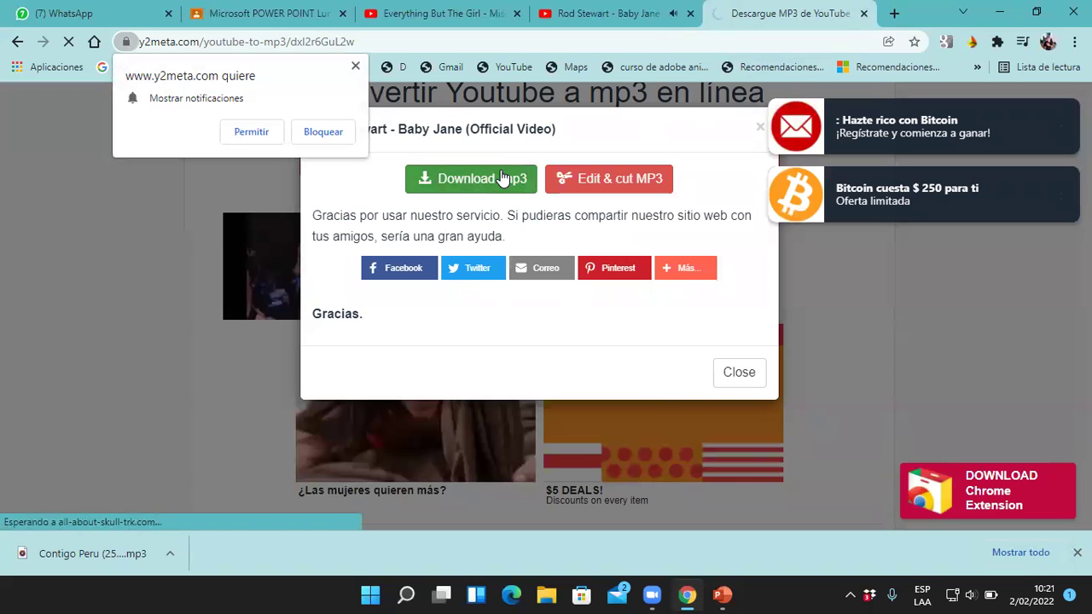
left_click(503, 176)
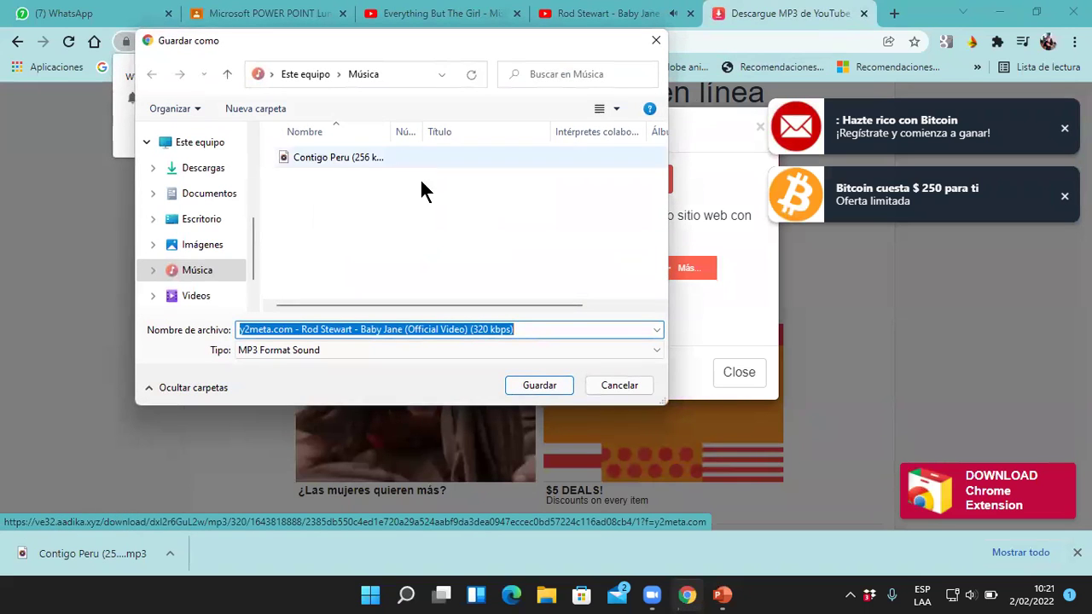
Step: Strip the 'y2meta.com - ' prefix from the file name and save the MP3 to Música
left_click(301, 330)
left_click_drag(298, 330, 236, 328)
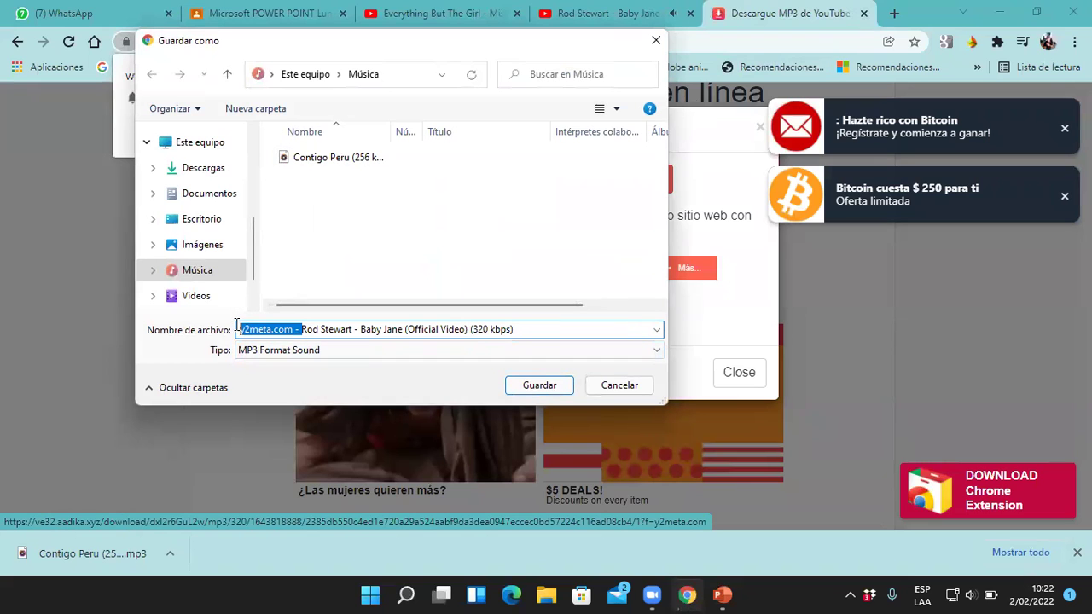
key("BackSpace")
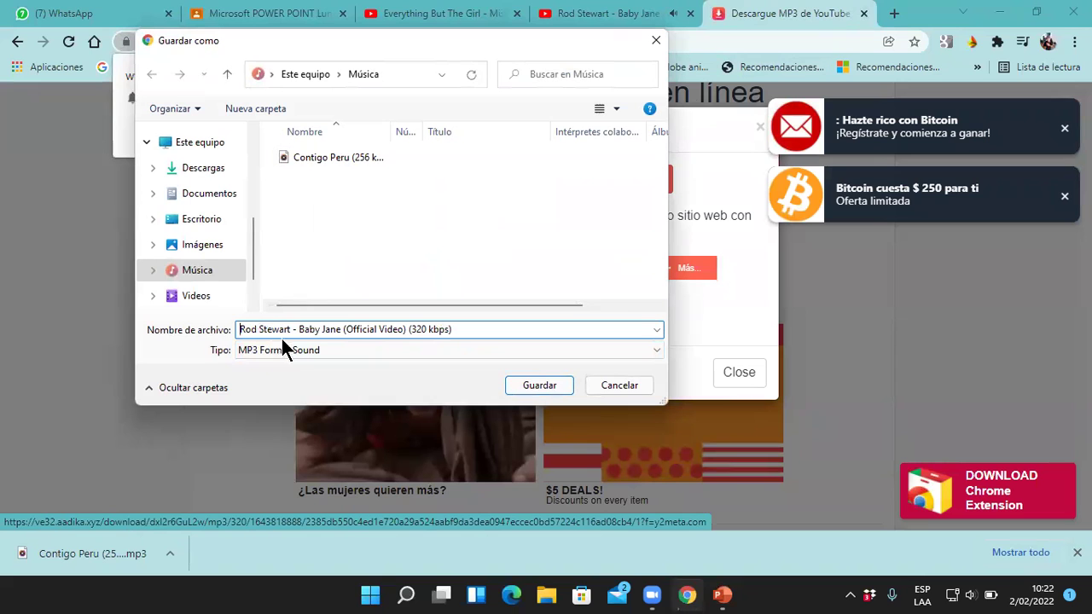
left_click(537, 385)
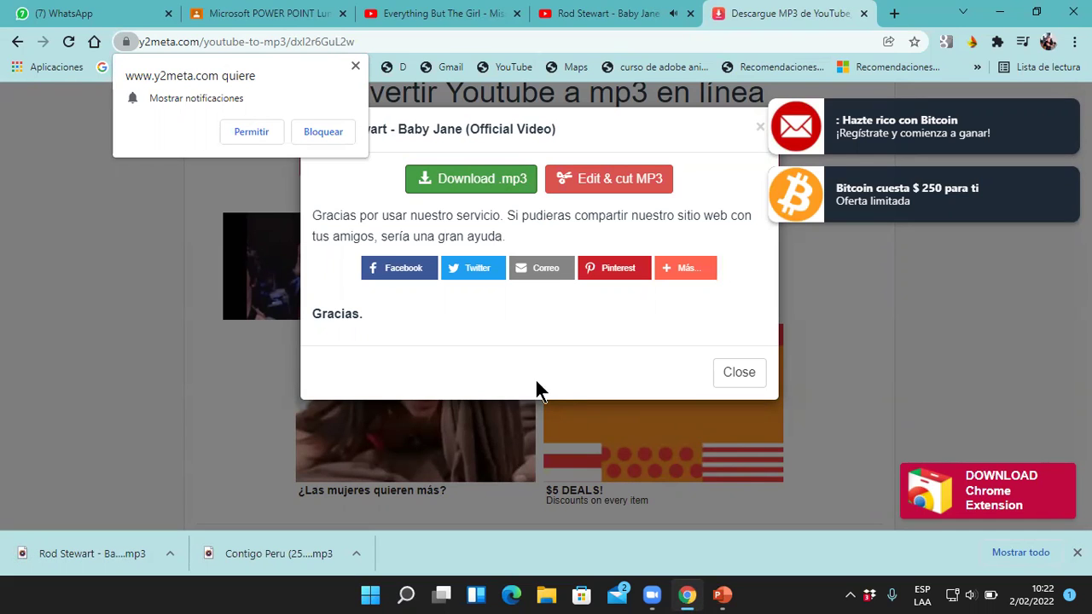
Step: Show the downloaded Rod Stewart MP3 in its folder from the YouTube tab's download bar
left_click(586, 13)
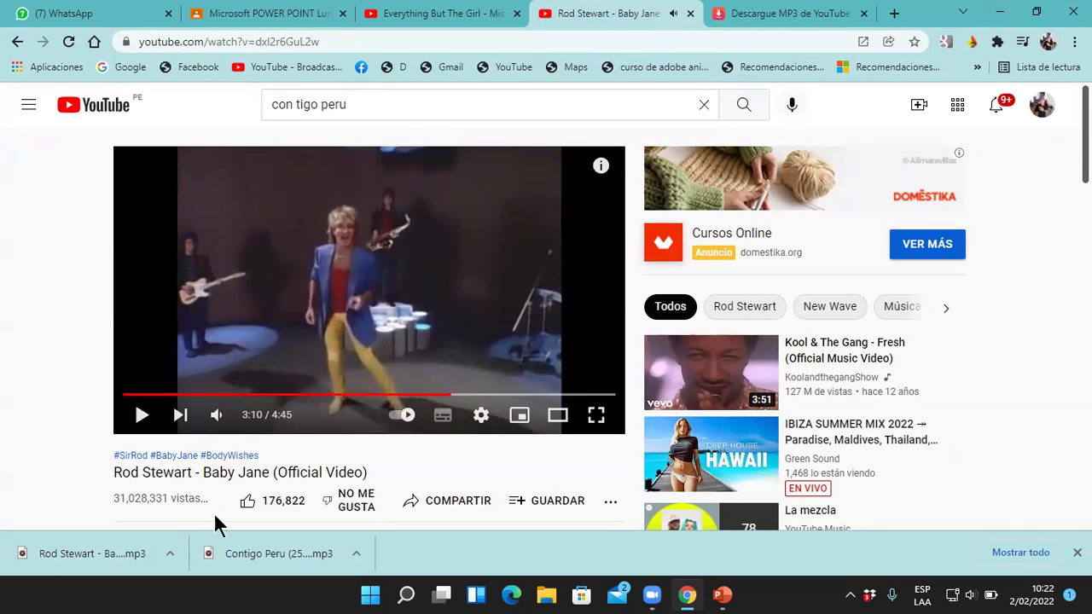
left_click(171, 554)
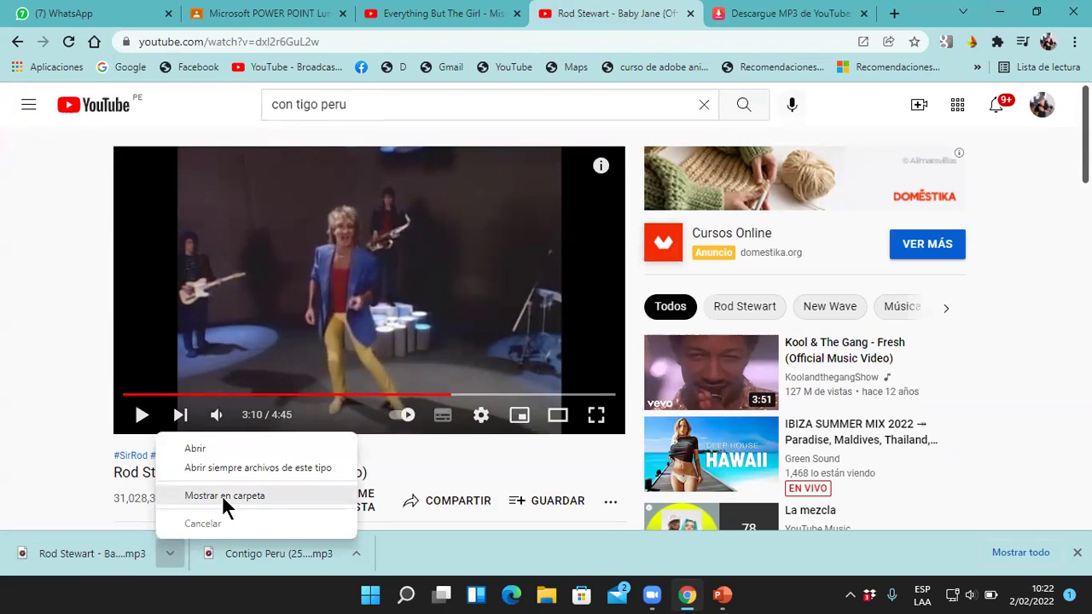
left_click(222, 495)
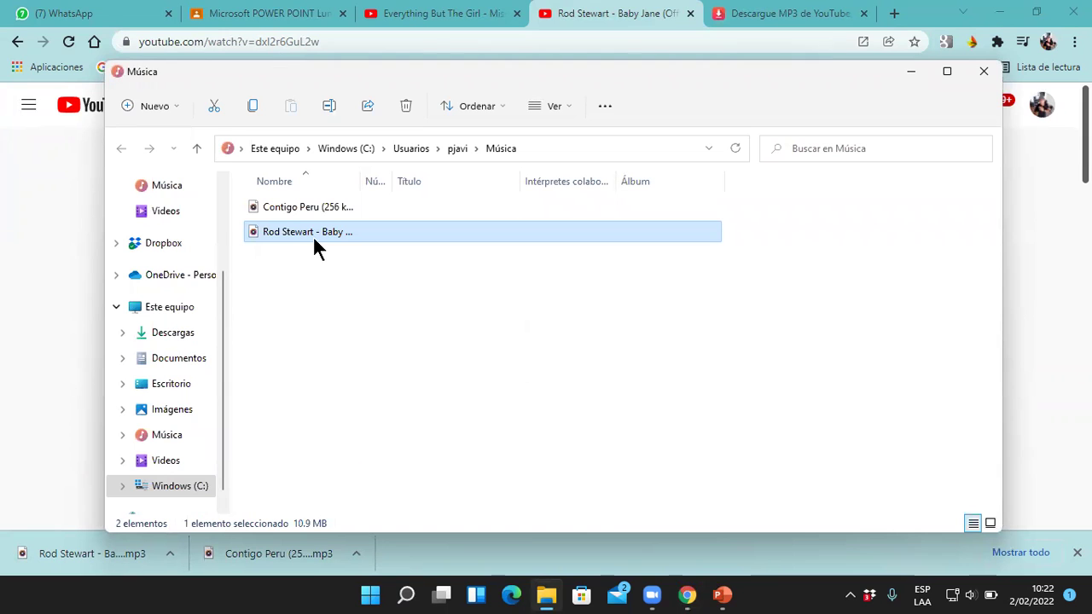
Step: Play the Rod Stewart Baby Jane MP3, then close the music player and the Música folder window
double_click(311, 231)
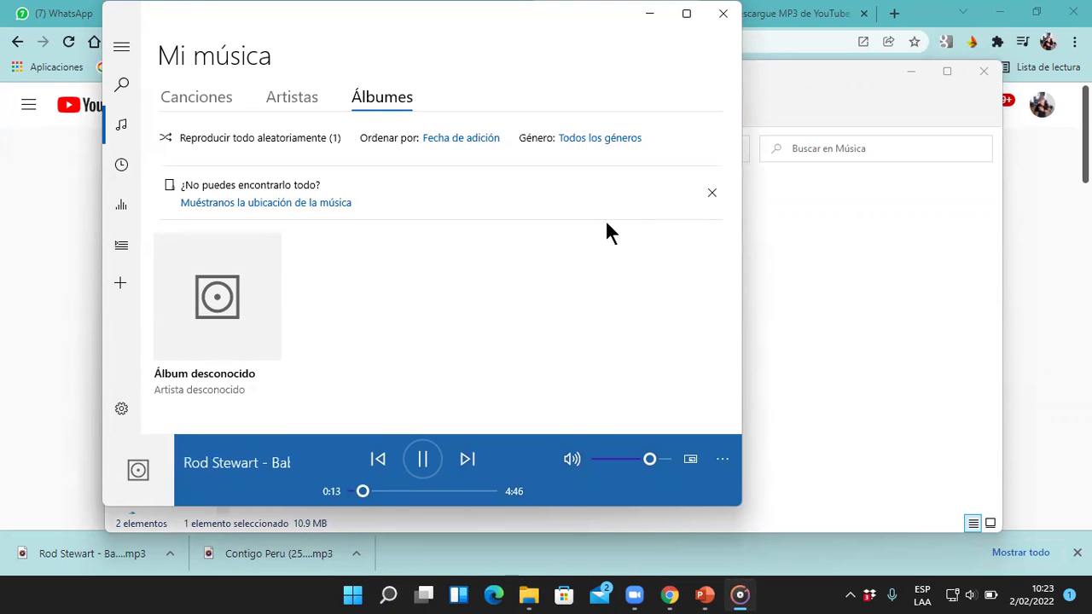
left_click_drag(395, 29, 521, 64)
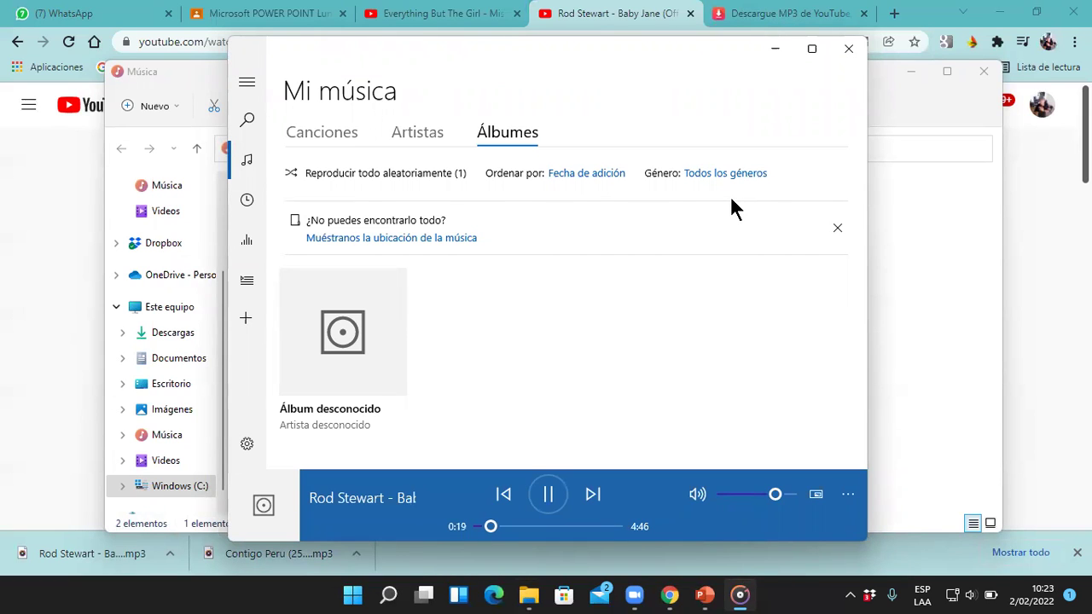
left_click(848, 50)
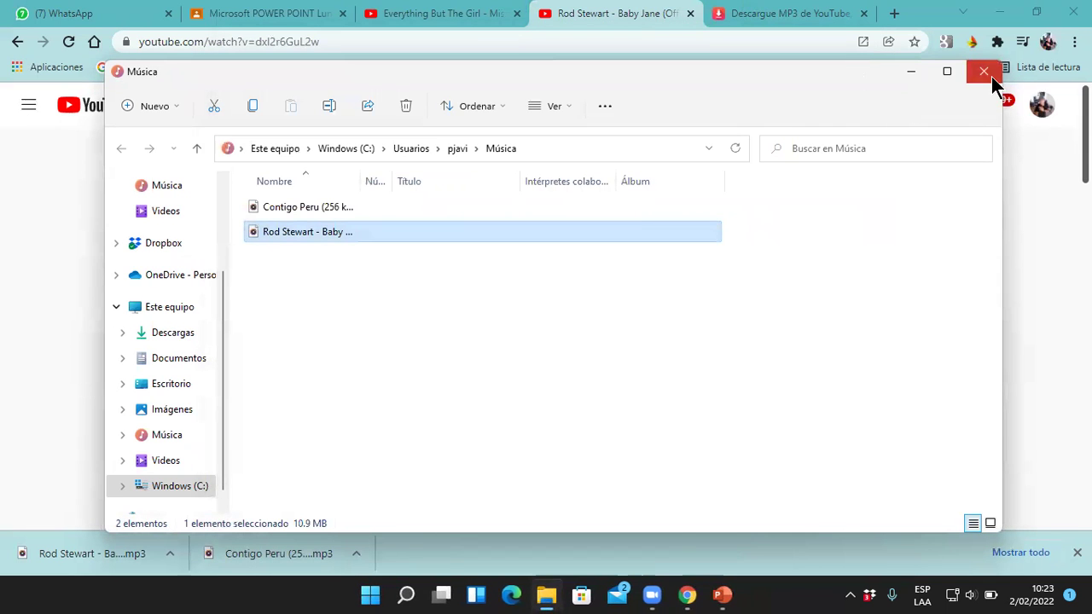
left_click(991, 76)
Step: Close the y2meta download tab and minimize Chrome to bring back the PowerPoint presentation
left_click(759, 14)
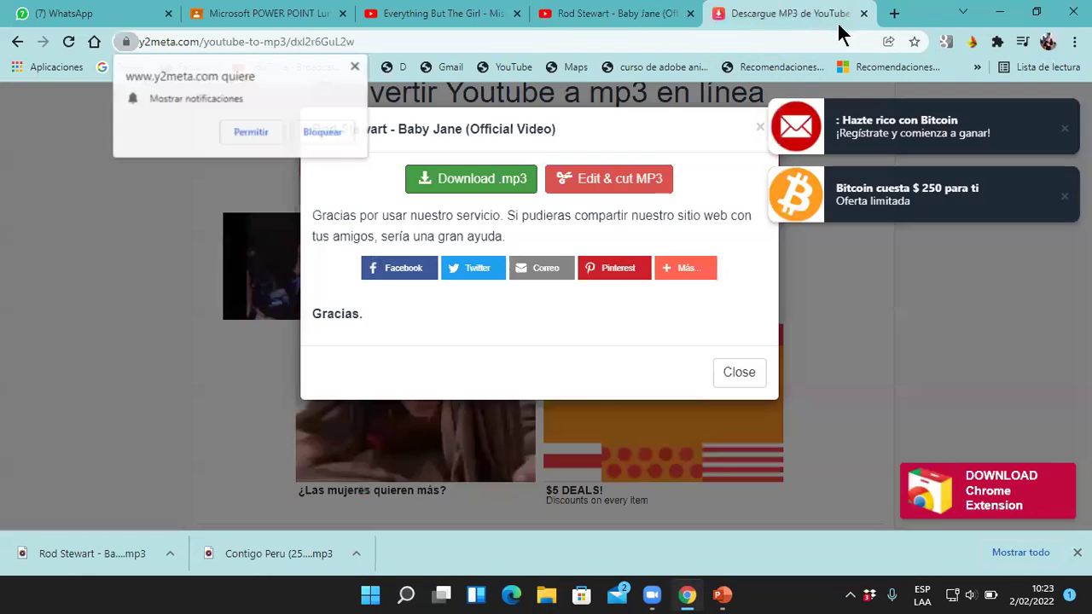
left_click(863, 14)
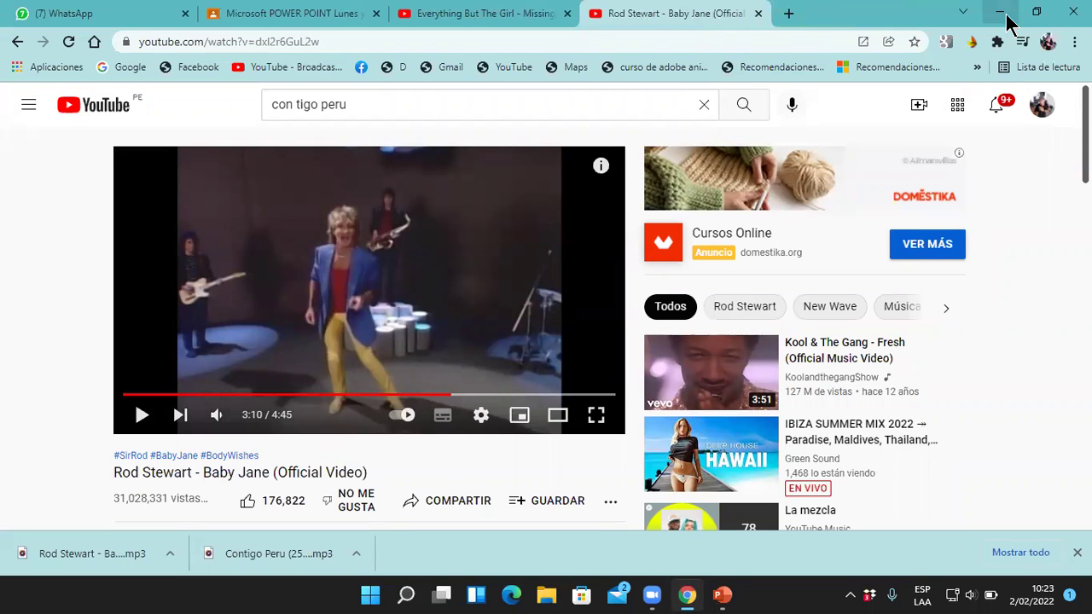
left_click(1002, 19)
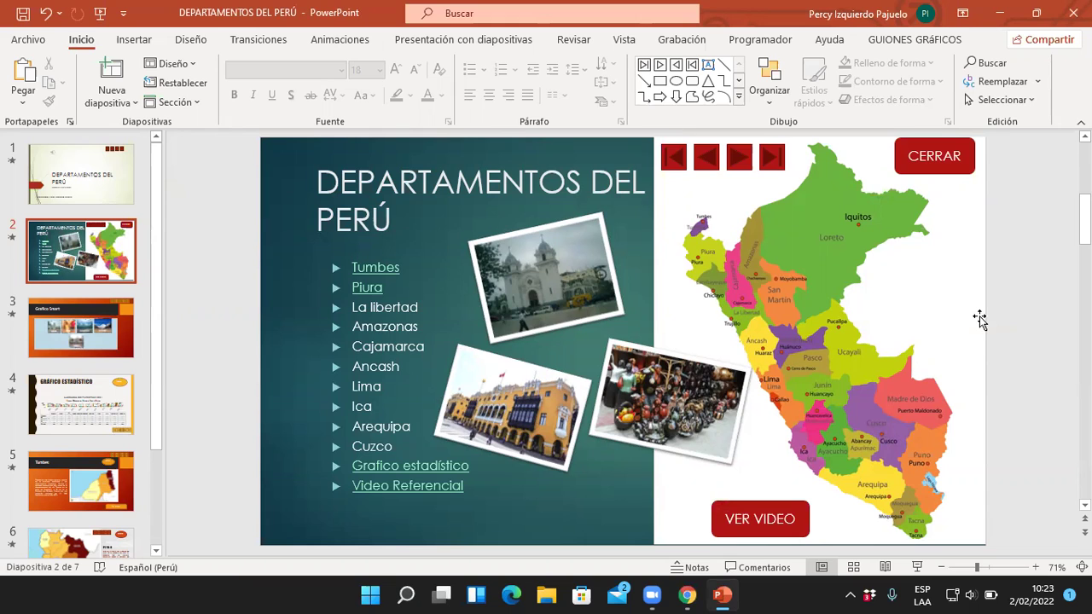
Step: Go to slide 1 and view its Ondulación transition with click.wav sound and 1.40 duration
left_click(85, 160)
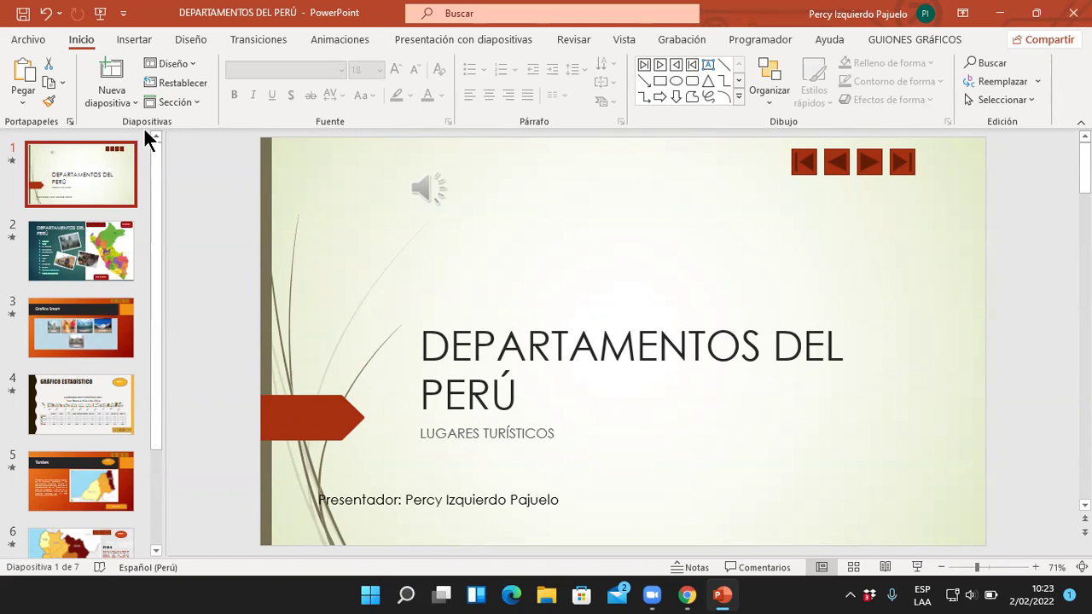
left_click(285, 39)
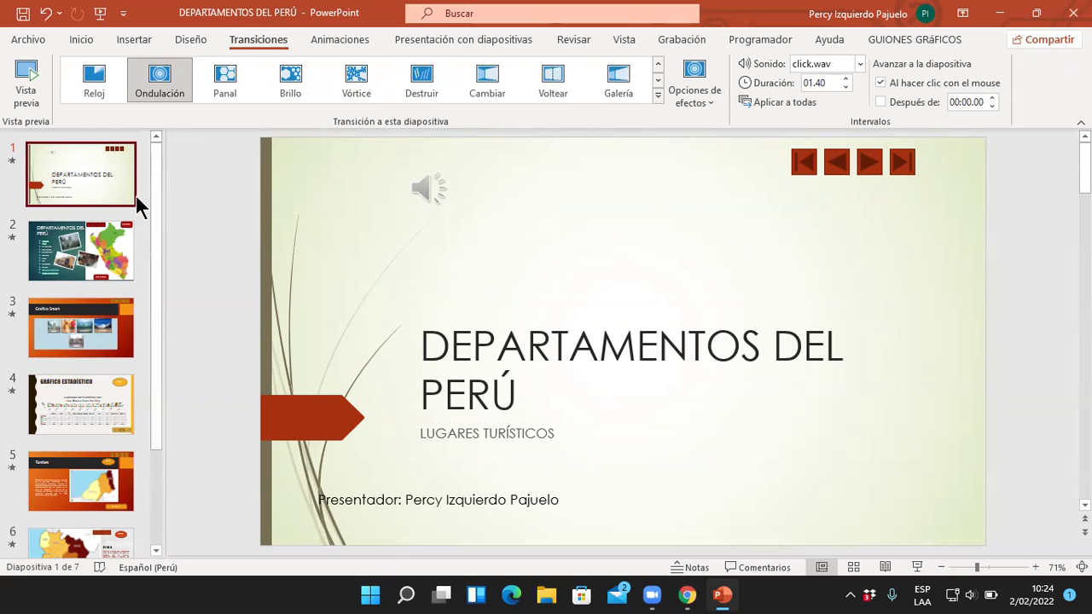
left_click(12, 162)
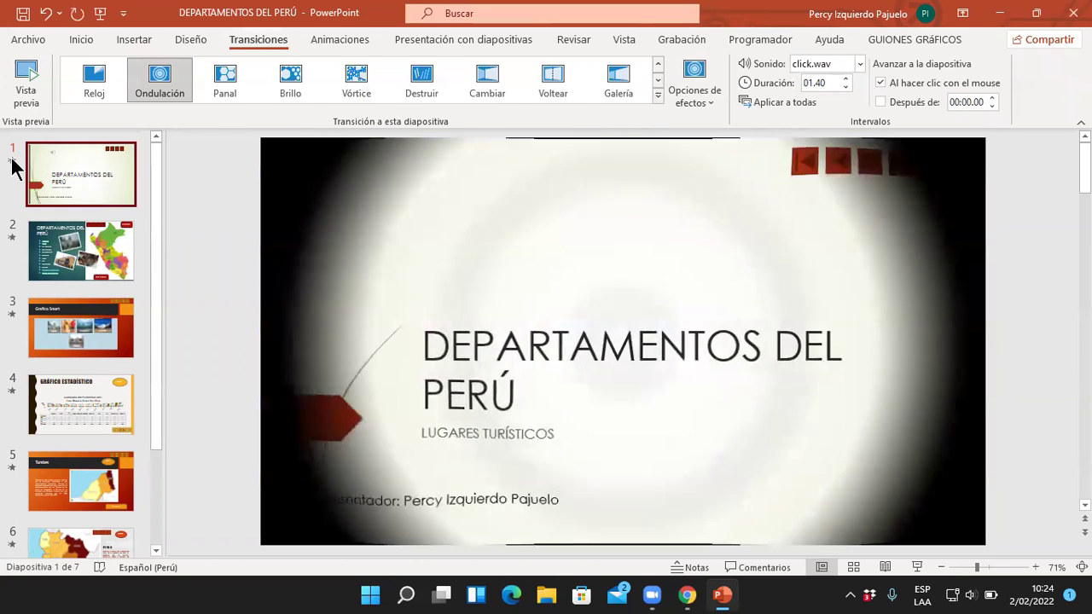
left_click(12, 162)
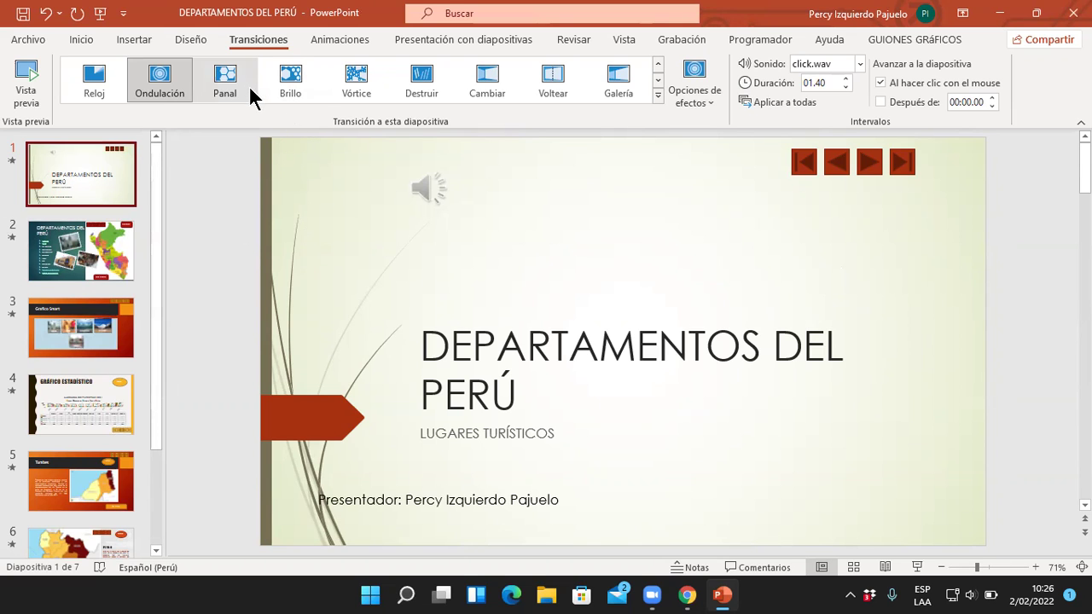
Step: Give the title slide's main title a grow-in entrance animation
left_click(341, 39)
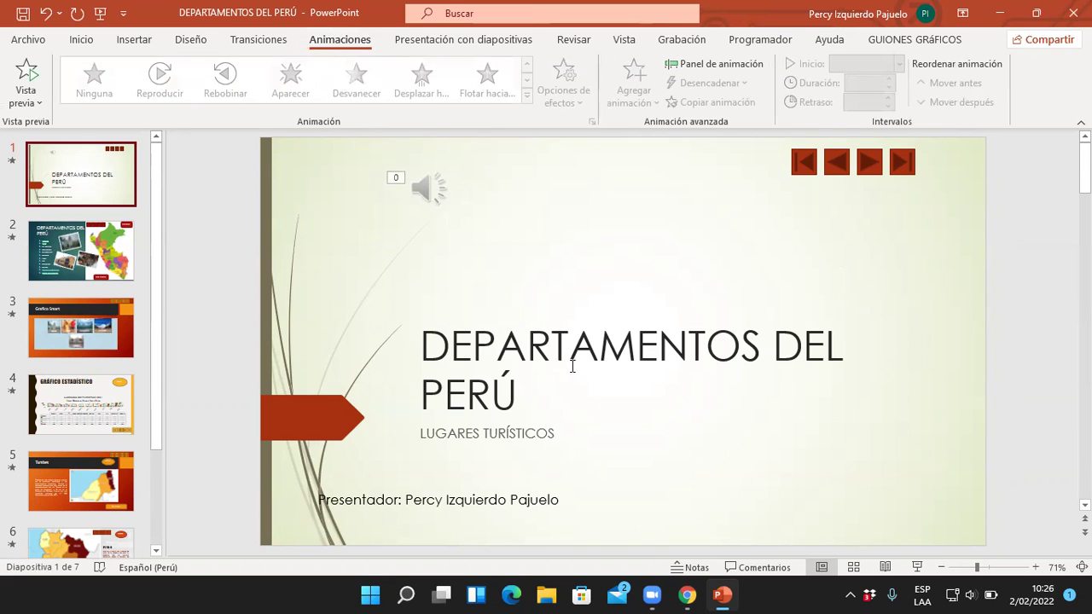
left_click(637, 352)
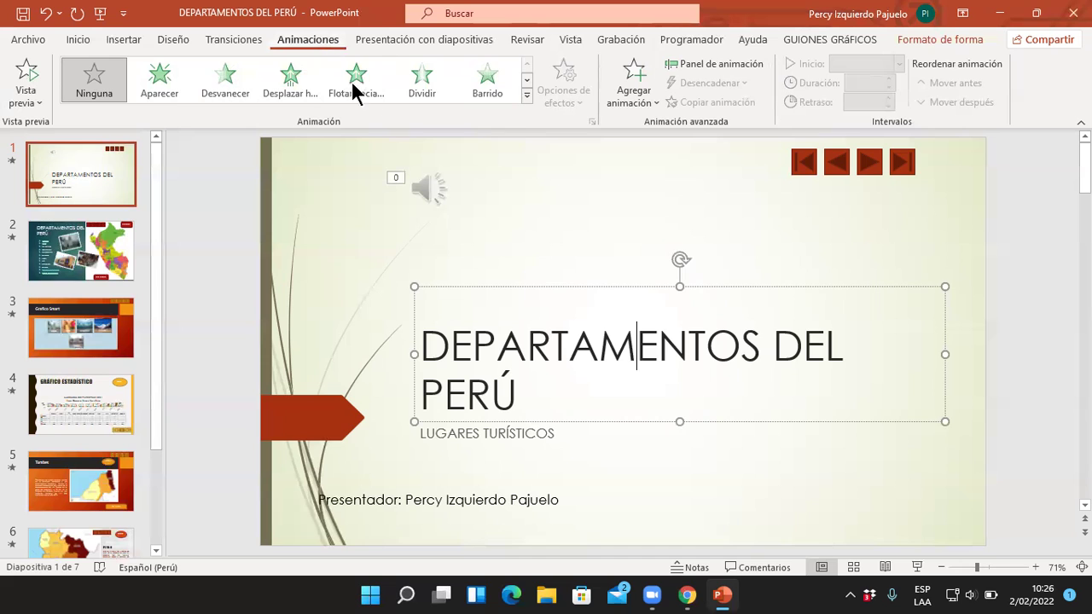
left_click(522, 346)
left_click(527, 96)
left_click_drag(526, 108, 526, 92)
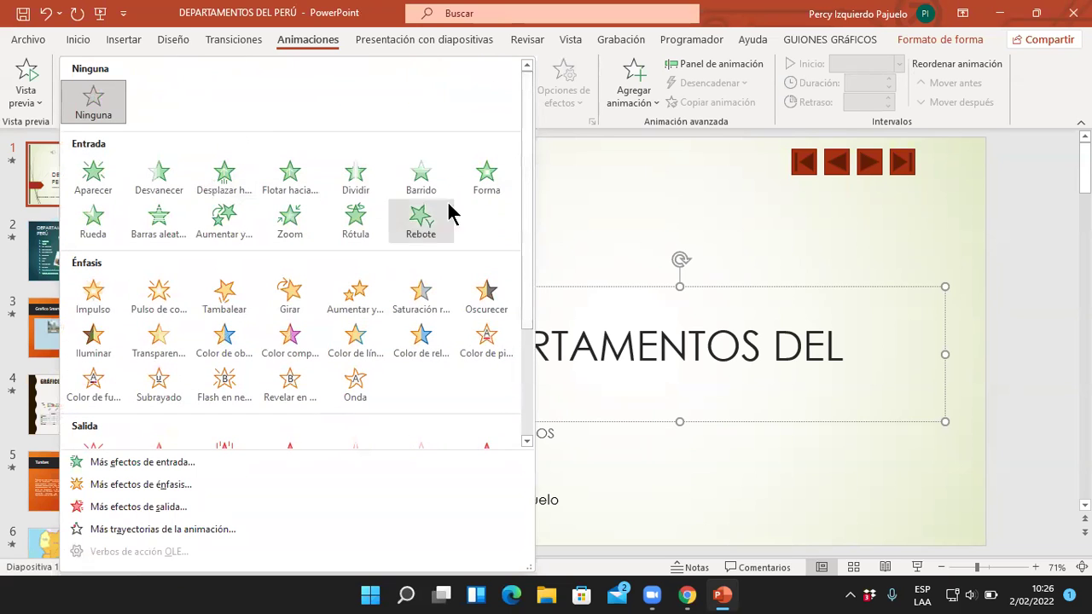
left_click_drag(526, 219, 525, 312)
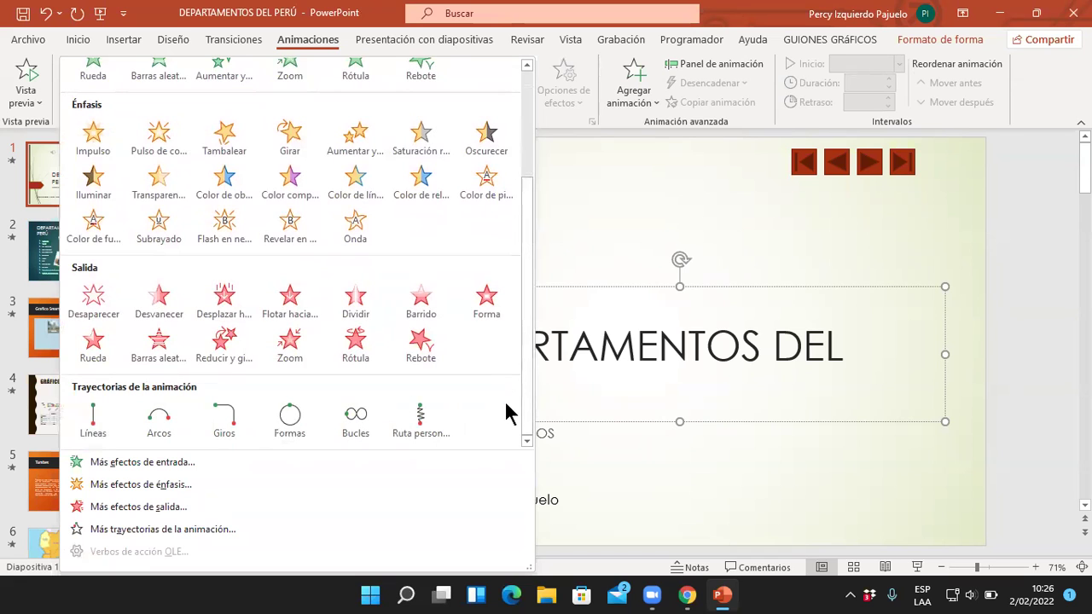
left_click_drag(530, 358, 539, 207)
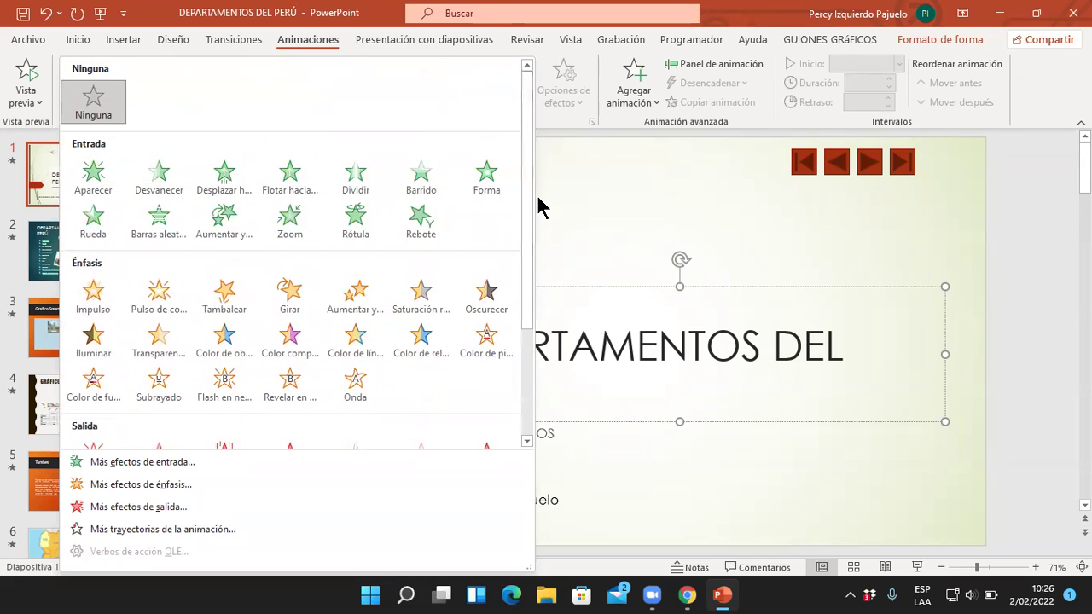
left_click(232, 237)
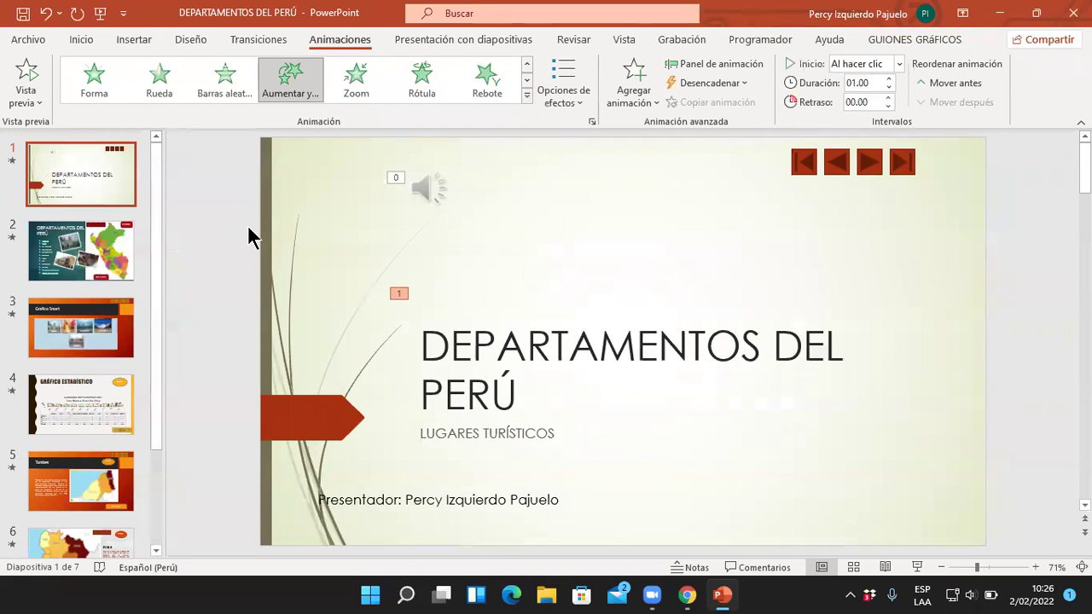
Step: Give the LUGARES TURÍSTICOS subtitle a Rótula entrance and the presenter line Aumentar y girar
left_click(490, 433)
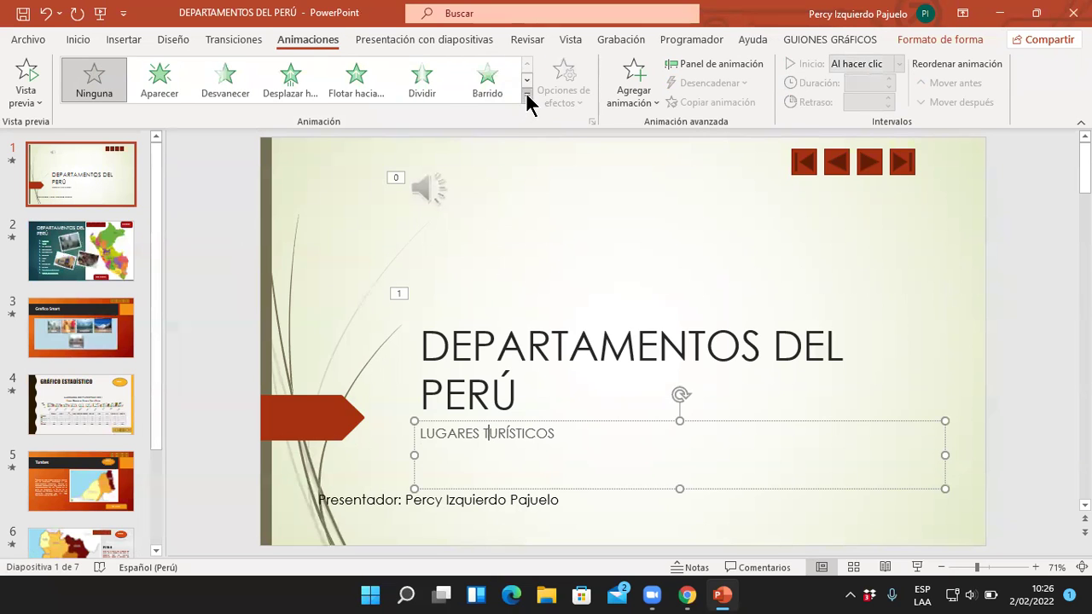
left_click(526, 94)
left_click(367, 232)
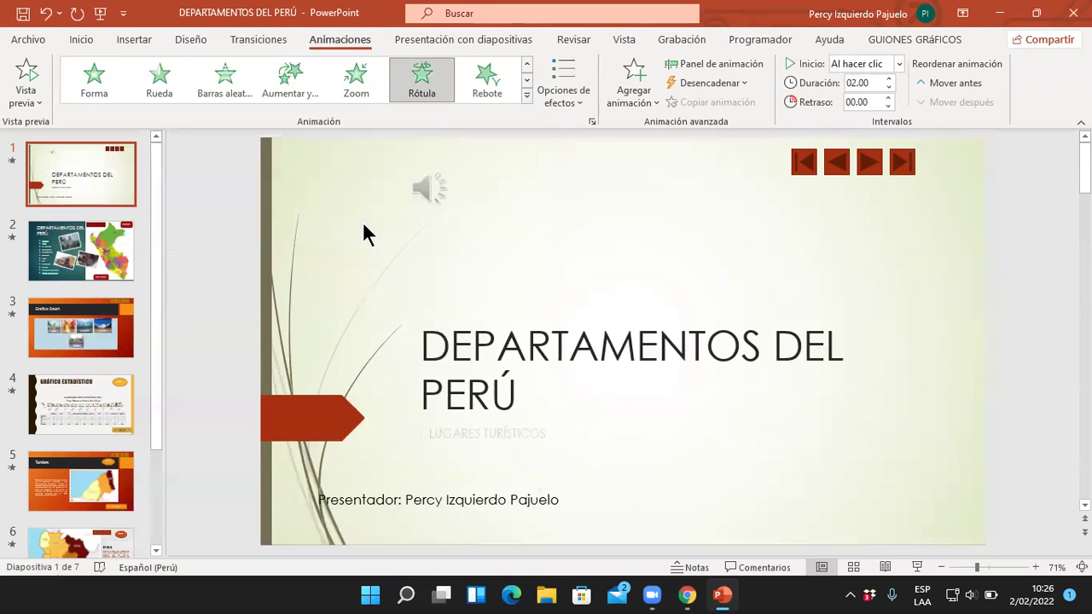
left_click(500, 500)
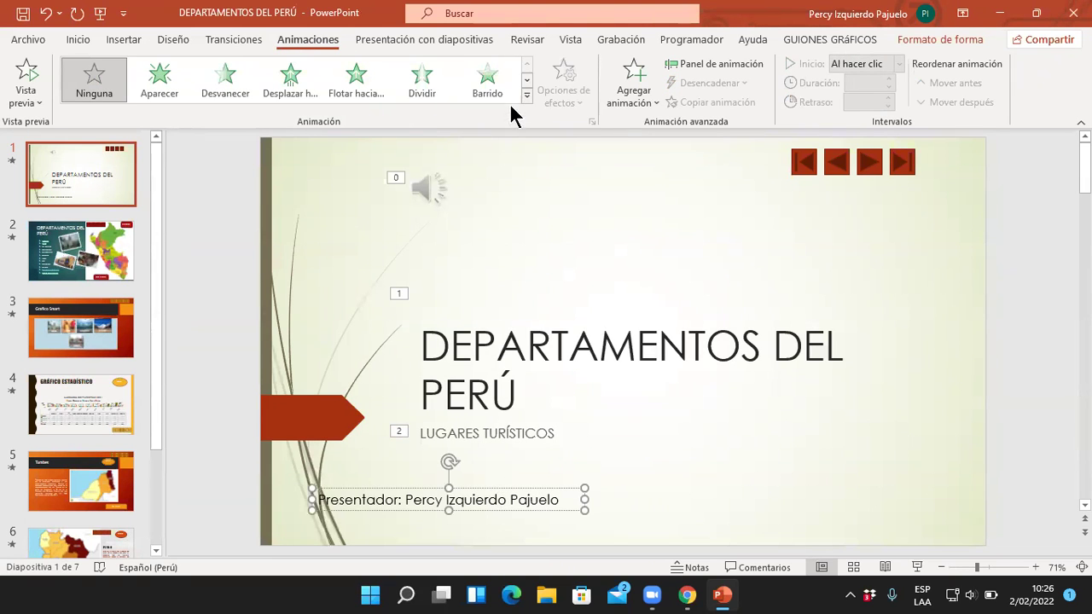
left_click(527, 92)
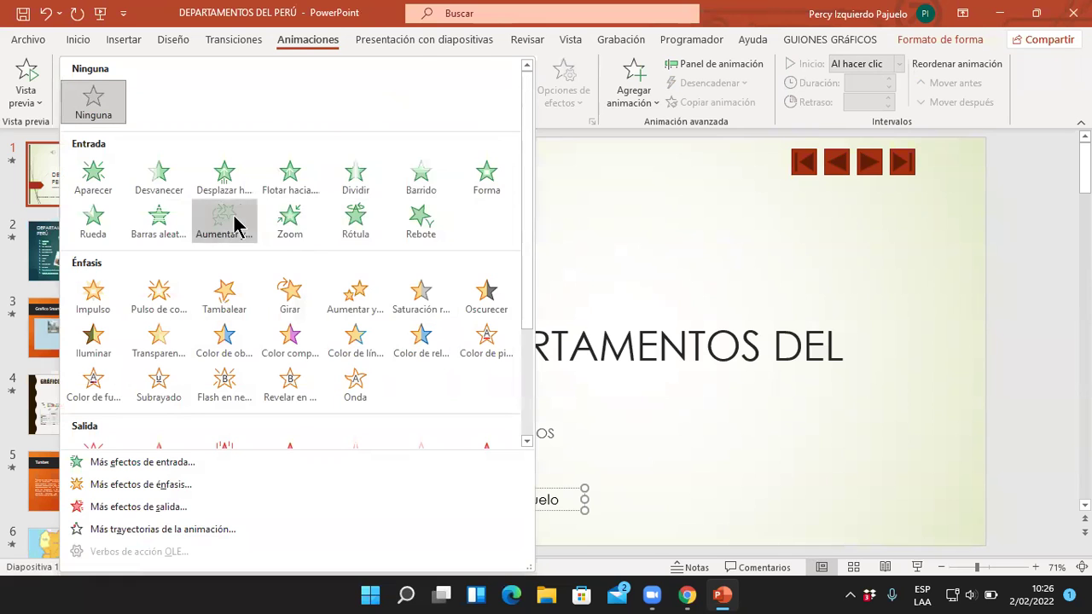
left_click(236, 223)
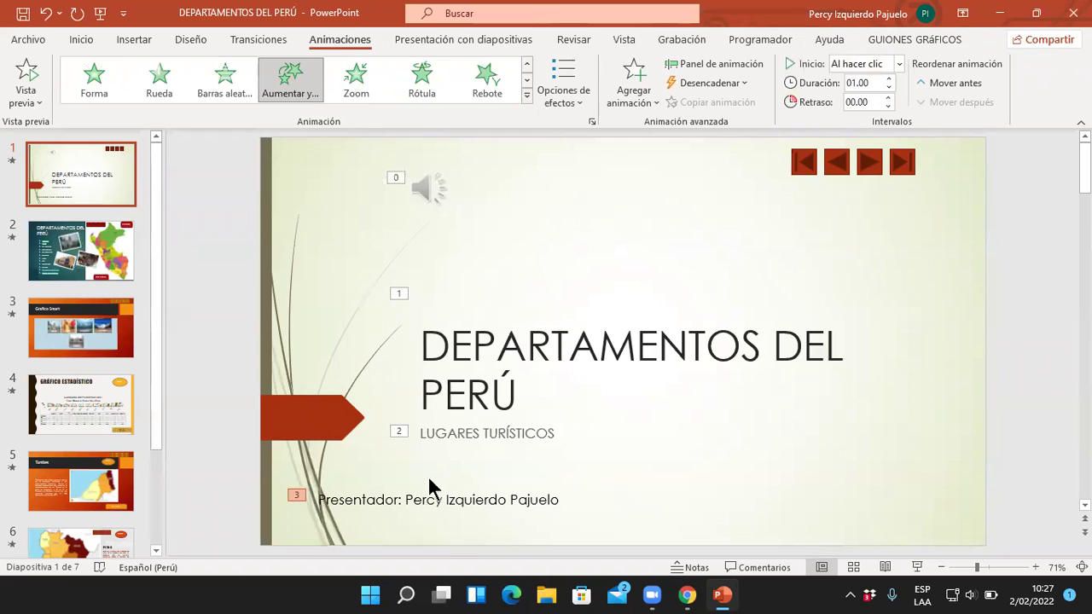
Step: Review the effect options of the title, subtitle and presenter line animations, leaving them unchanged
left_click(482, 350)
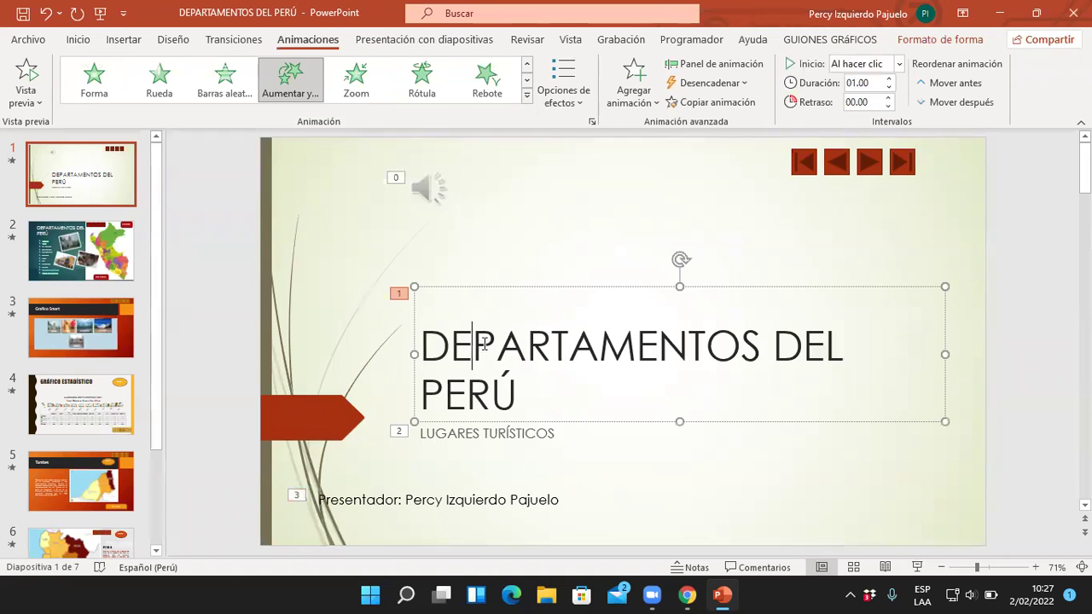
left_click(576, 100)
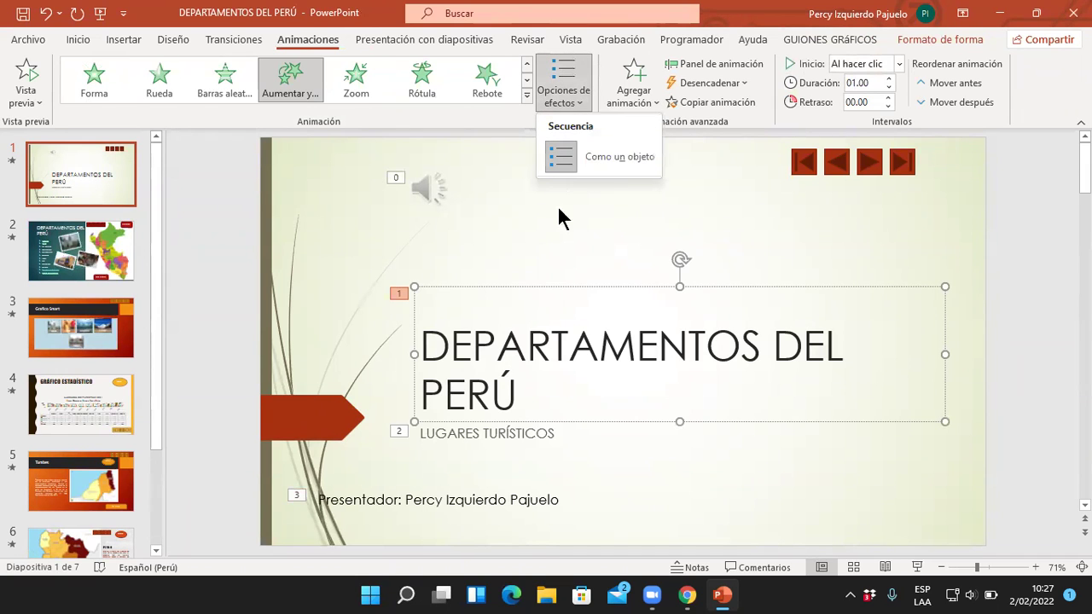
left_click(463, 434)
left_click(463, 433)
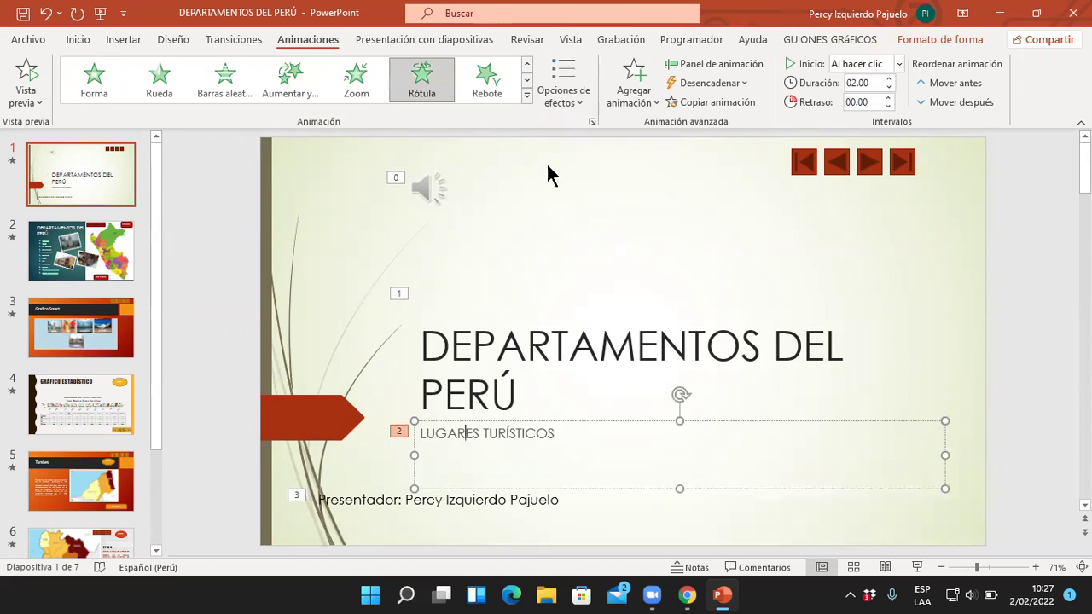
left_click(577, 101)
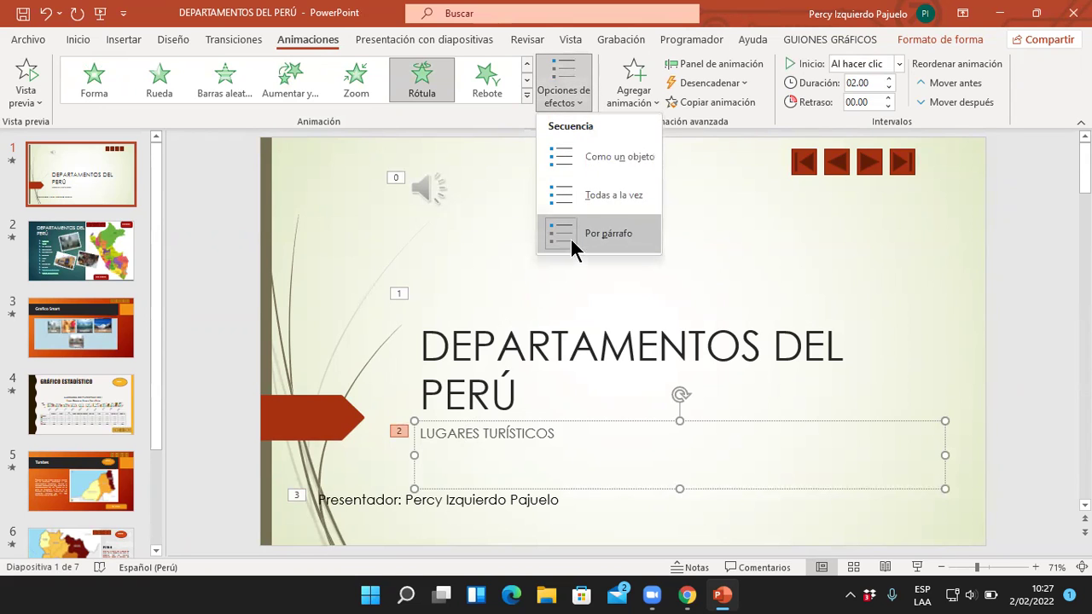
left_click(372, 496)
left_click(372, 495)
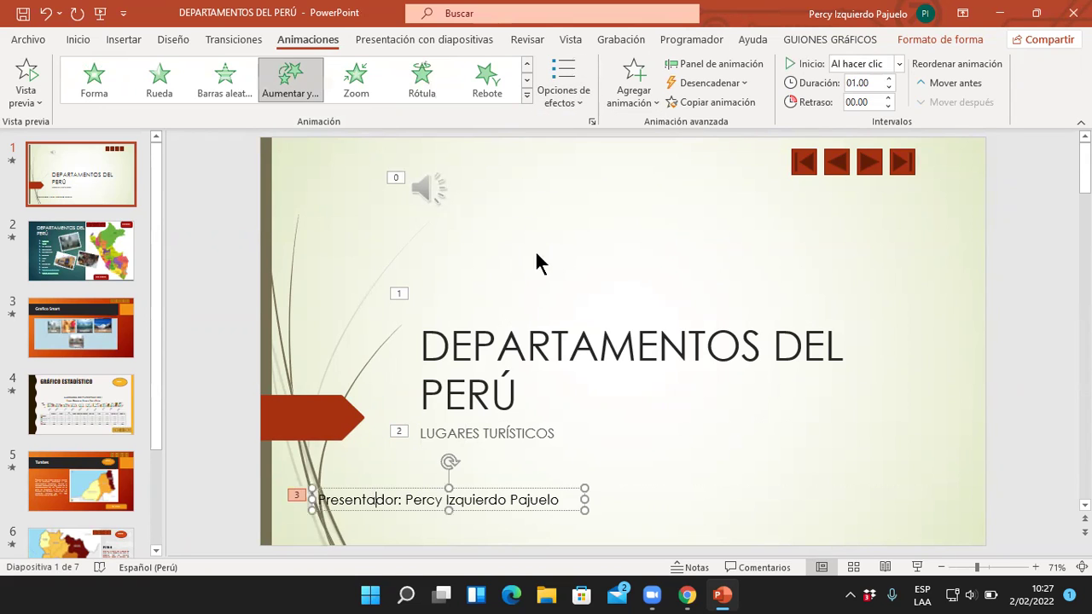
left_click(567, 100)
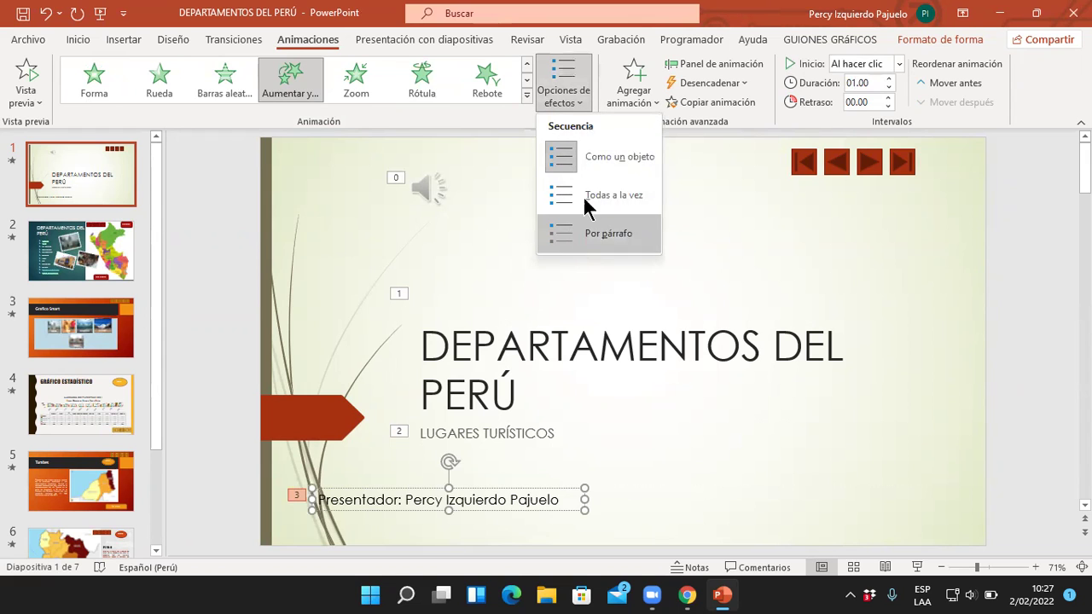
left_click(497, 500)
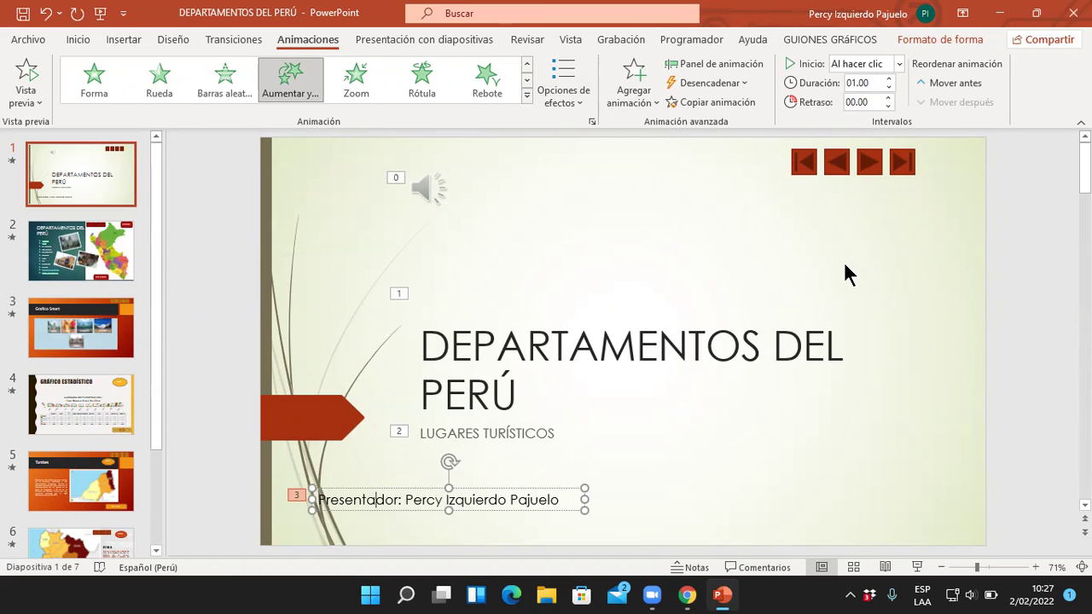
key("XF86AudioLowerVolume")
Step: On slide 2, give the DEPARTAMENTOS DEL PERÚ title the Expandir entrance effect
left_click(114, 270)
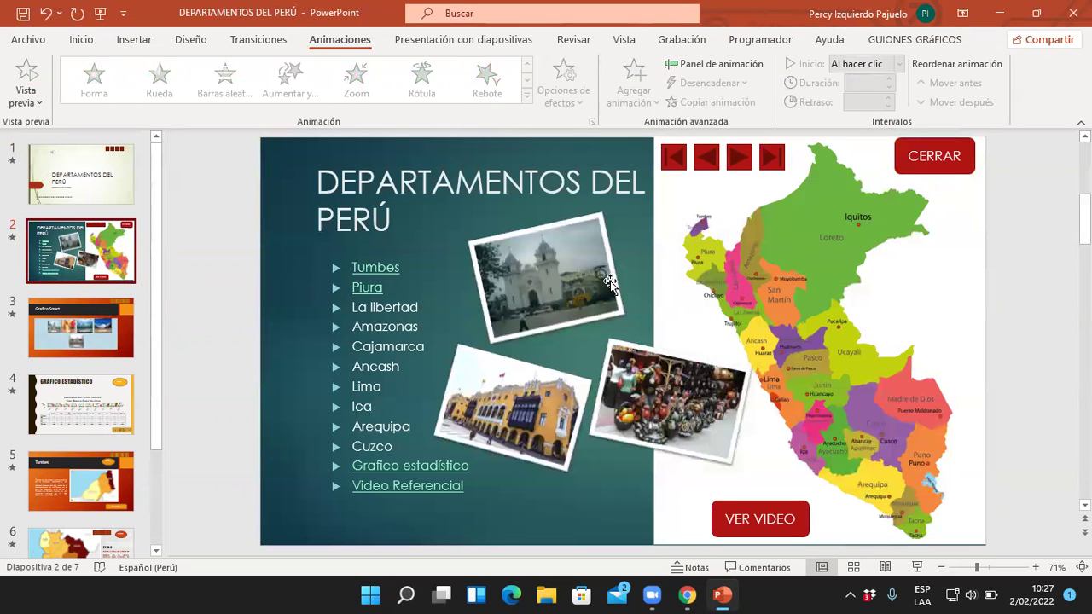
left_click(506, 183)
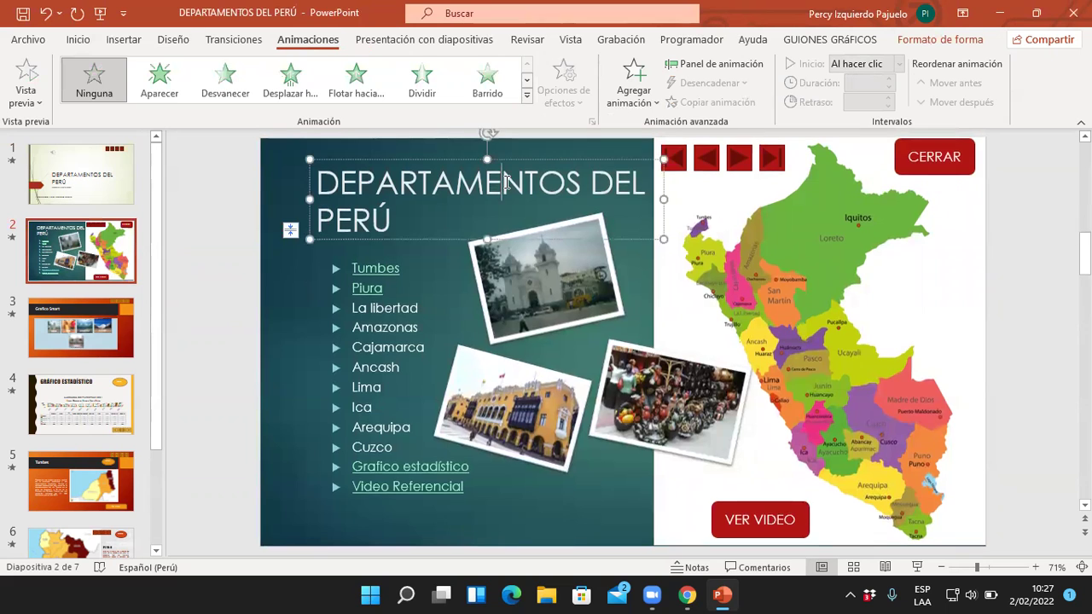
left_click(526, 95)
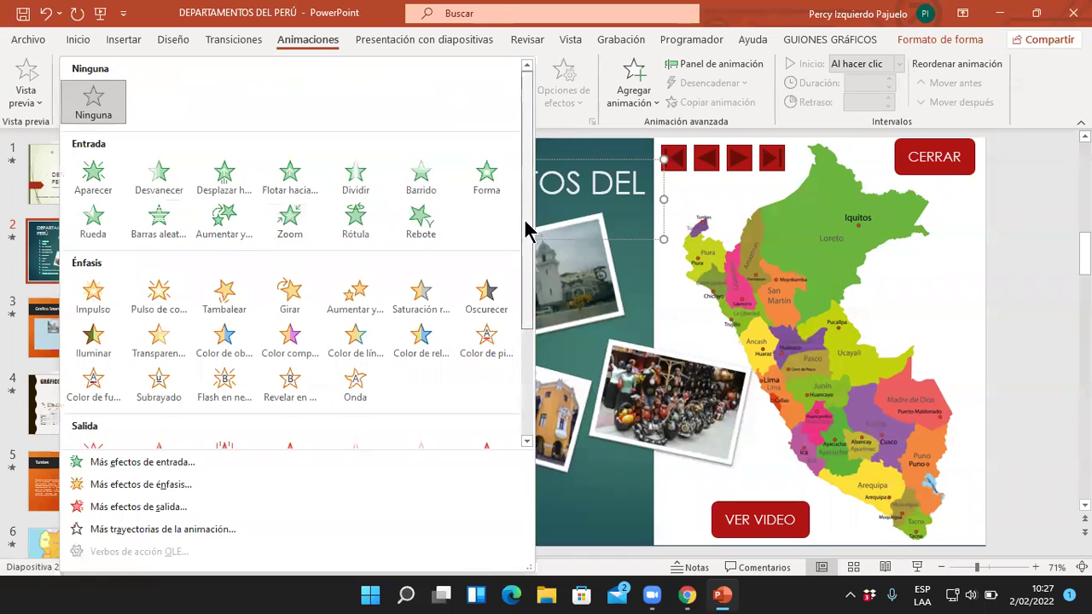
left_click_drag(527, 229, 514, 320)
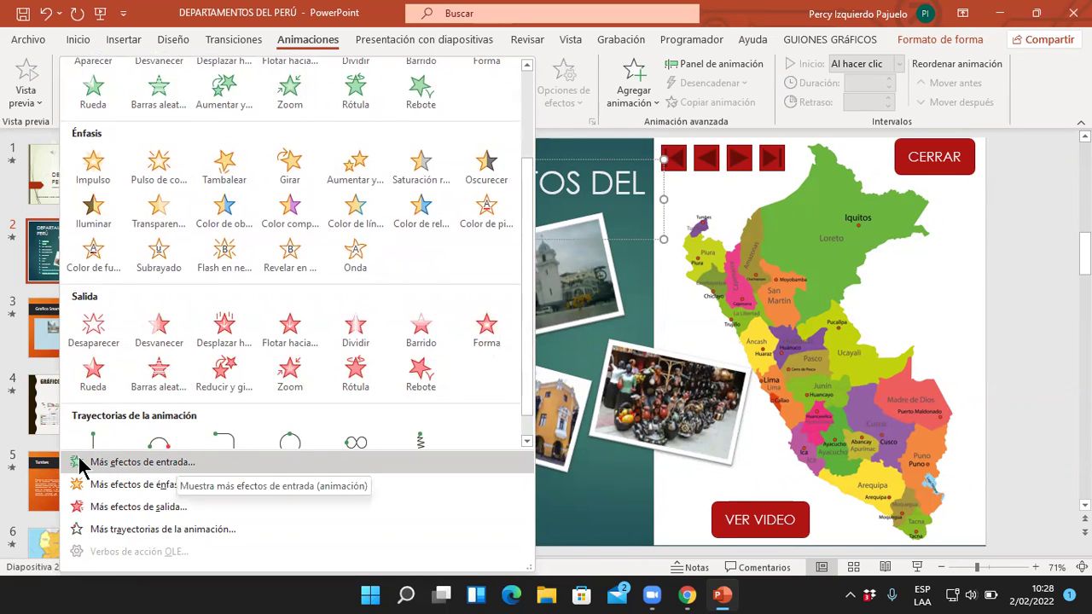
left_click(140, 462)
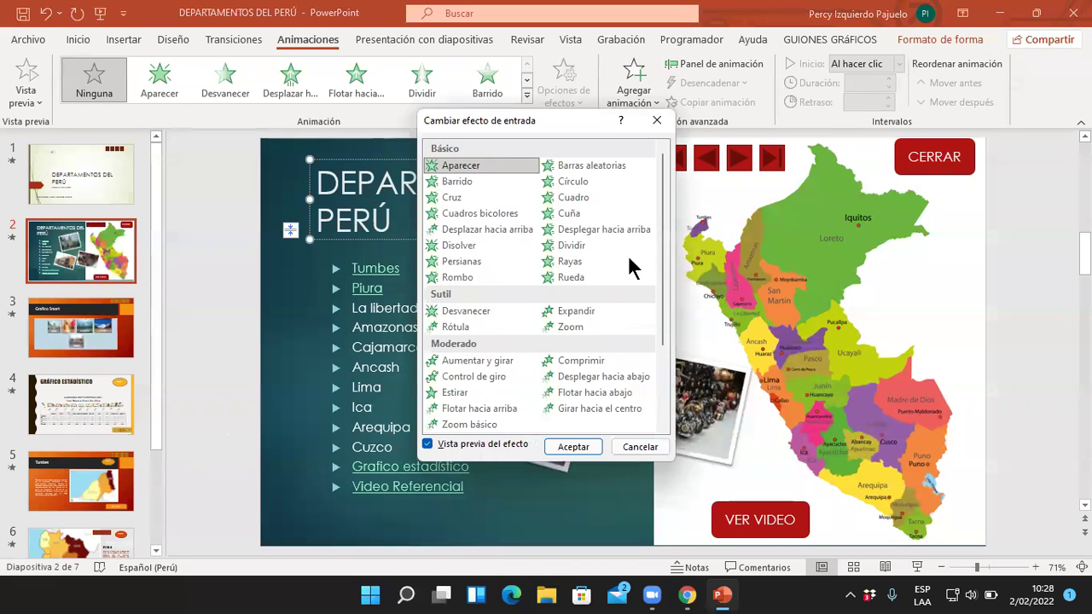
scroll(661, 232, "down", 1)
left_click(580, 263)
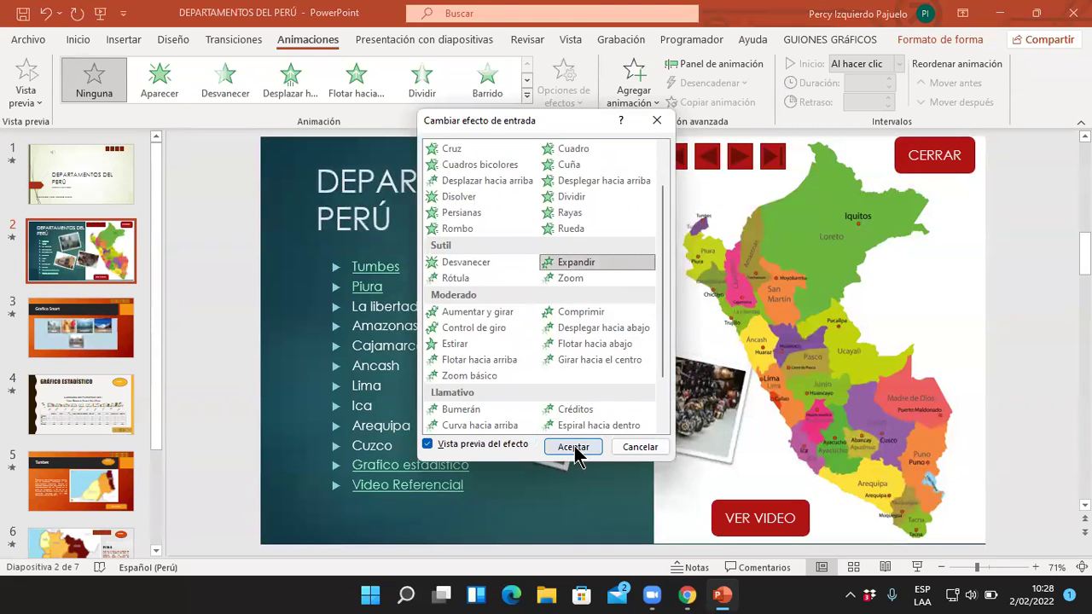
left_click(574, 450)
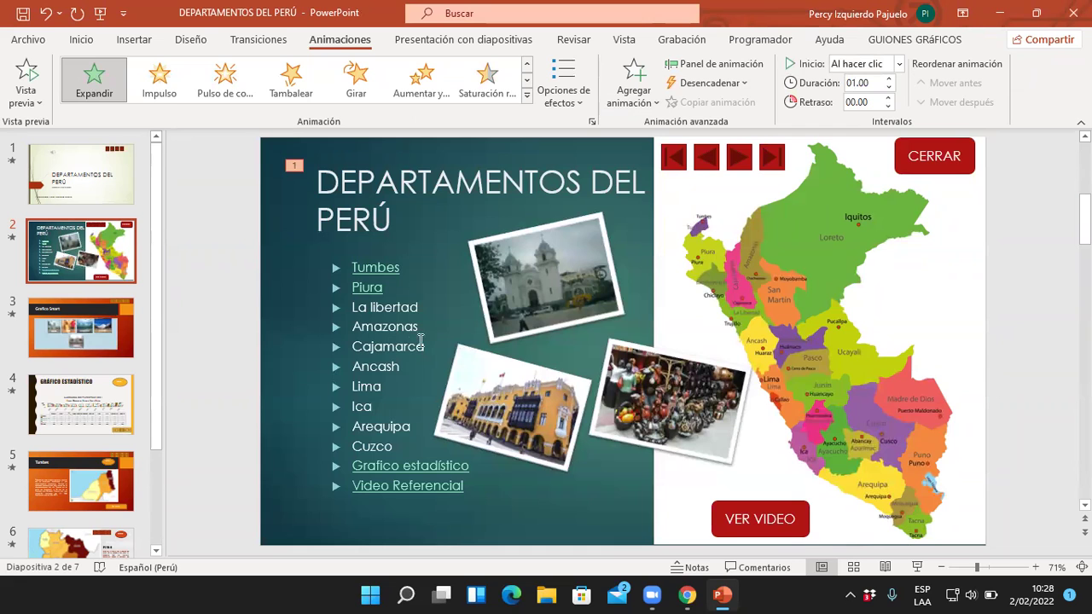
left_click(357, 269)
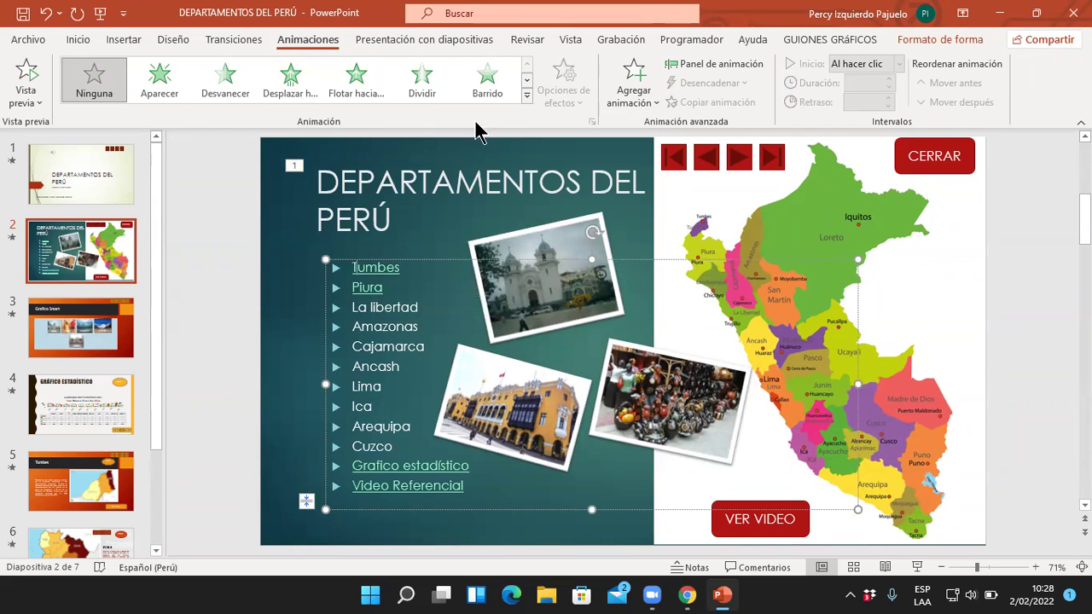
Step: Apply Flotar hacia adentro to the department list, entering by paragraph and floating downward
left_click(527, 94)
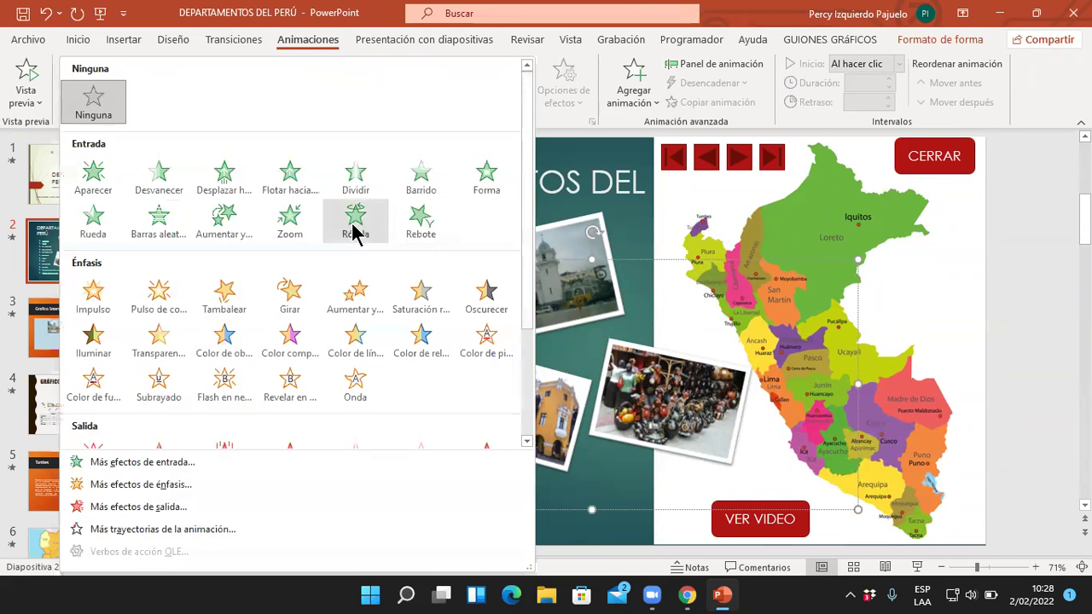
left_click(290, 179)
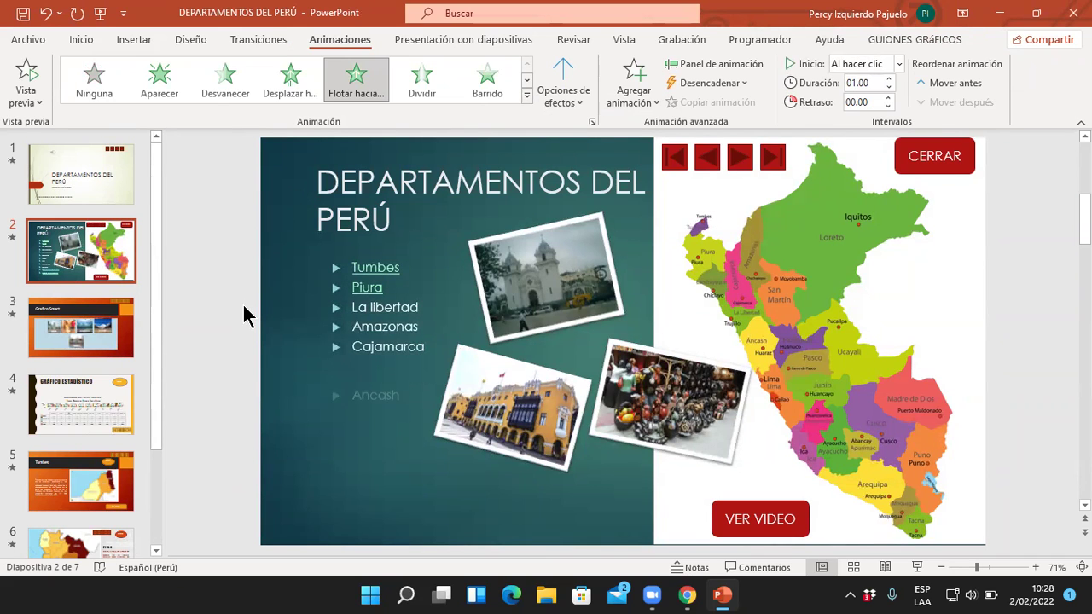
left_click(583, 103)
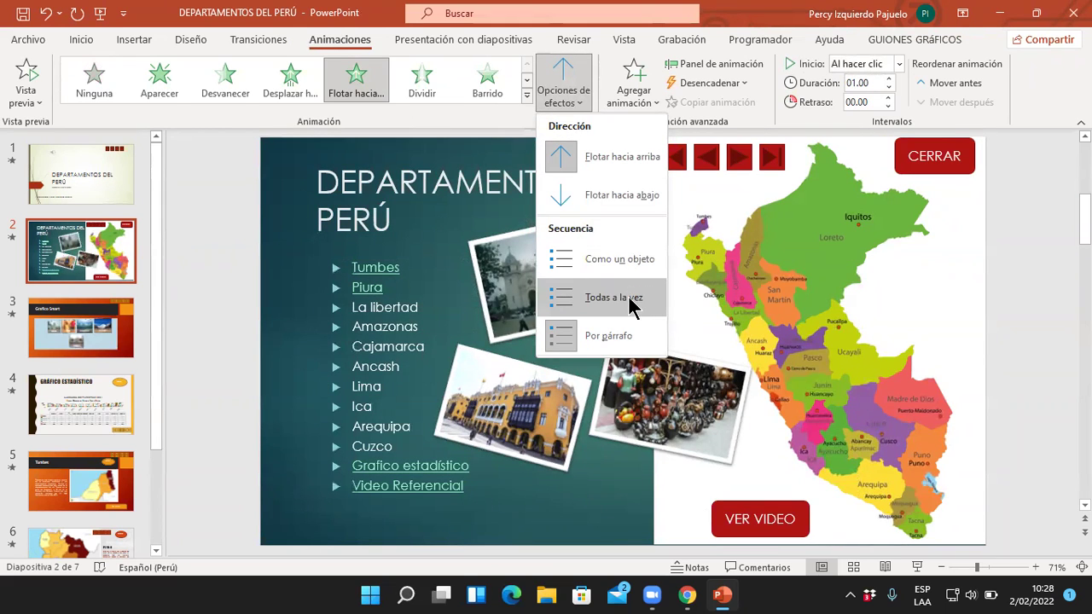
left_click(628, 298)
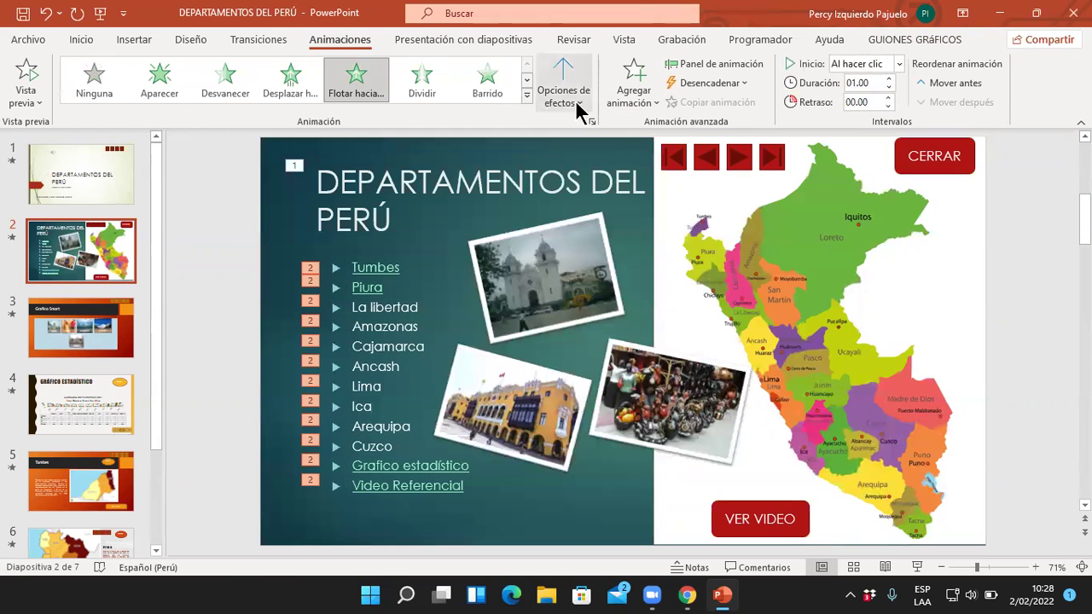
left_click(576, 101)
left_click(619, 258)
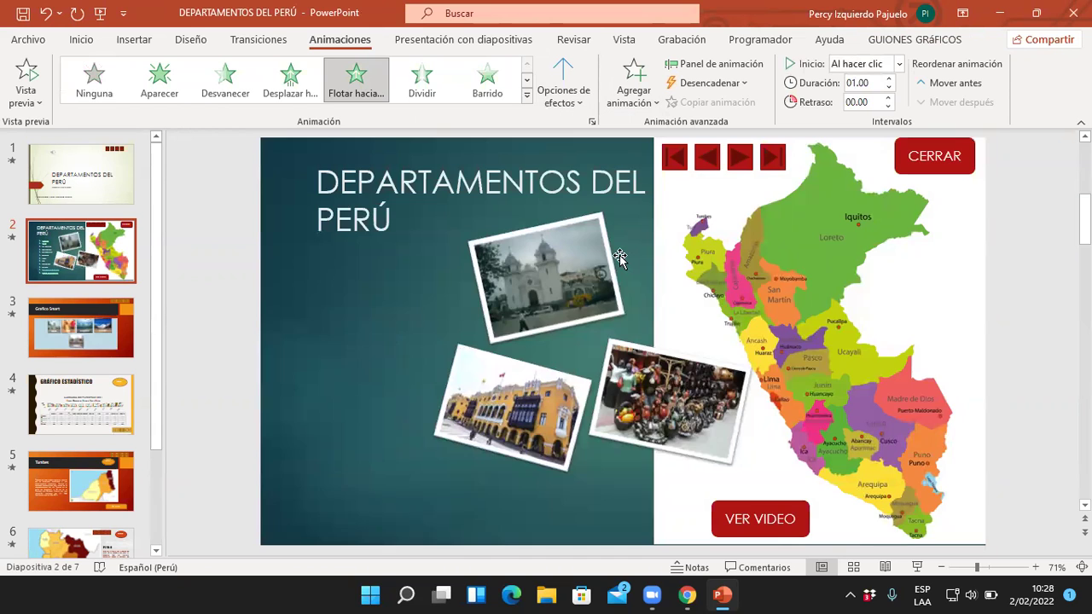
left_click(584, 104)
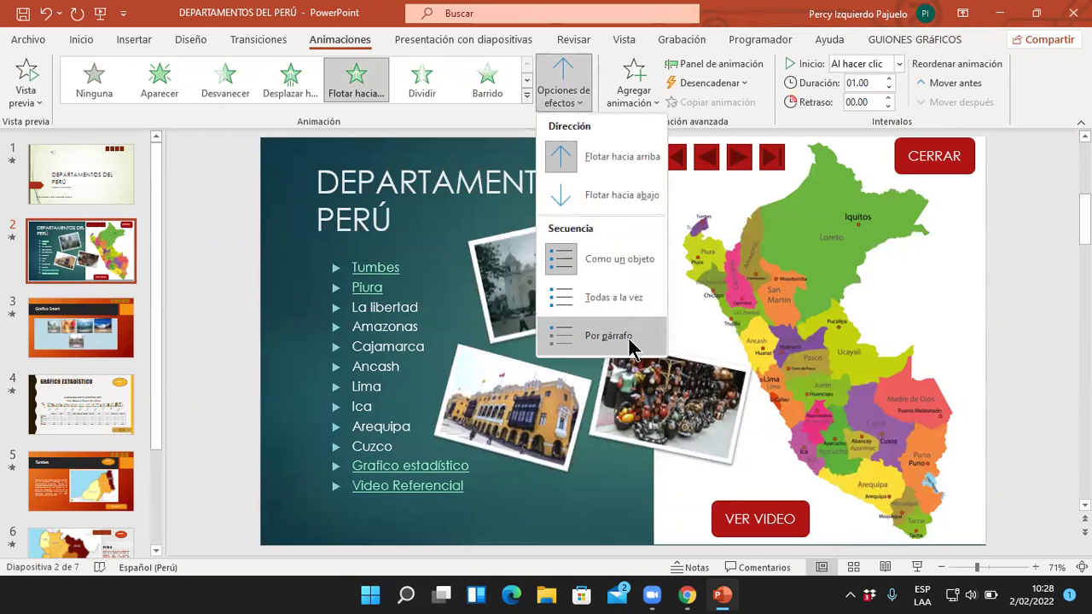
left_click(629, 339)
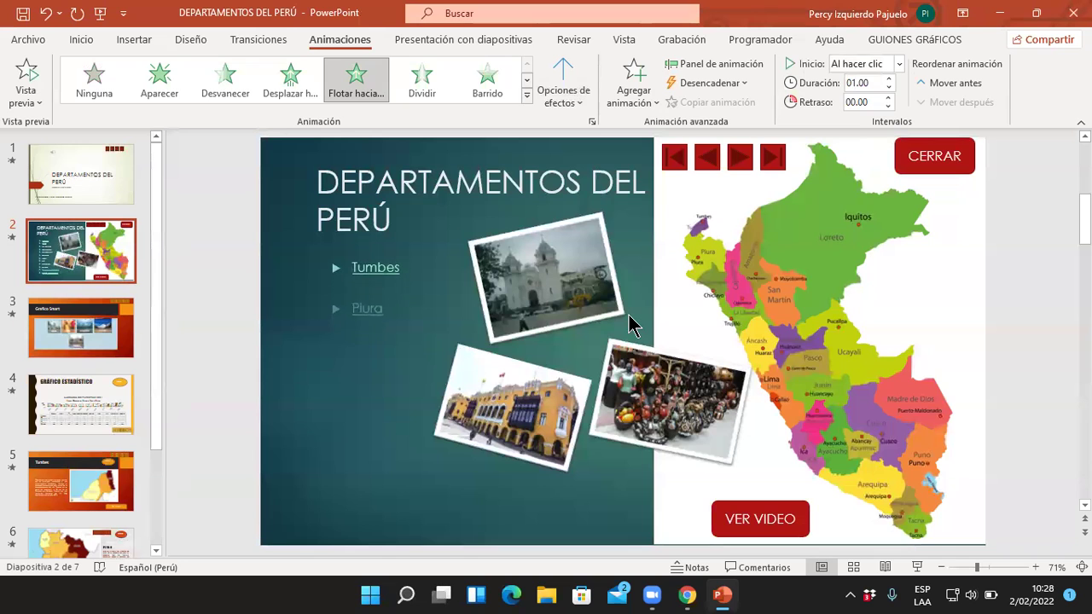
left_click(580, 104)
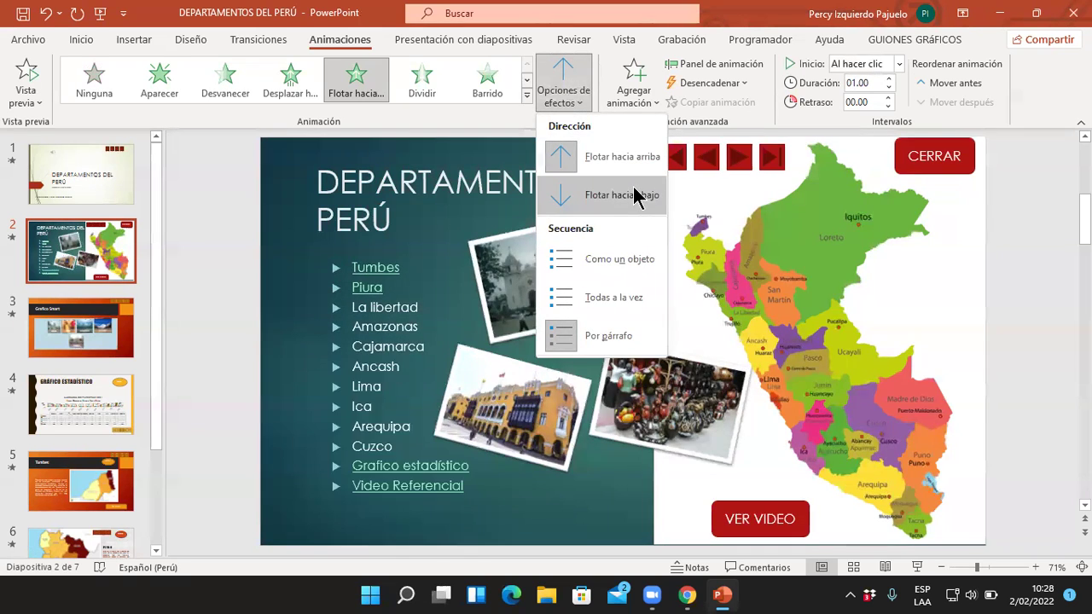
left_click(634, 194)
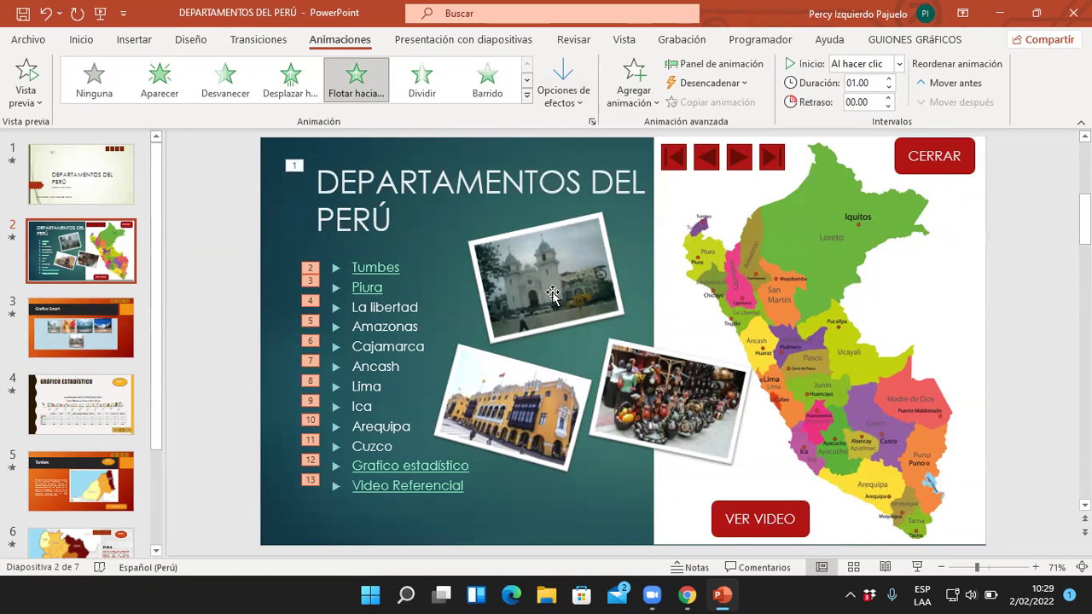
Step: Give the church photo a Rótula entrance and the yellow building and ceramics photos Aumentar y girar
left_click(545, 264)
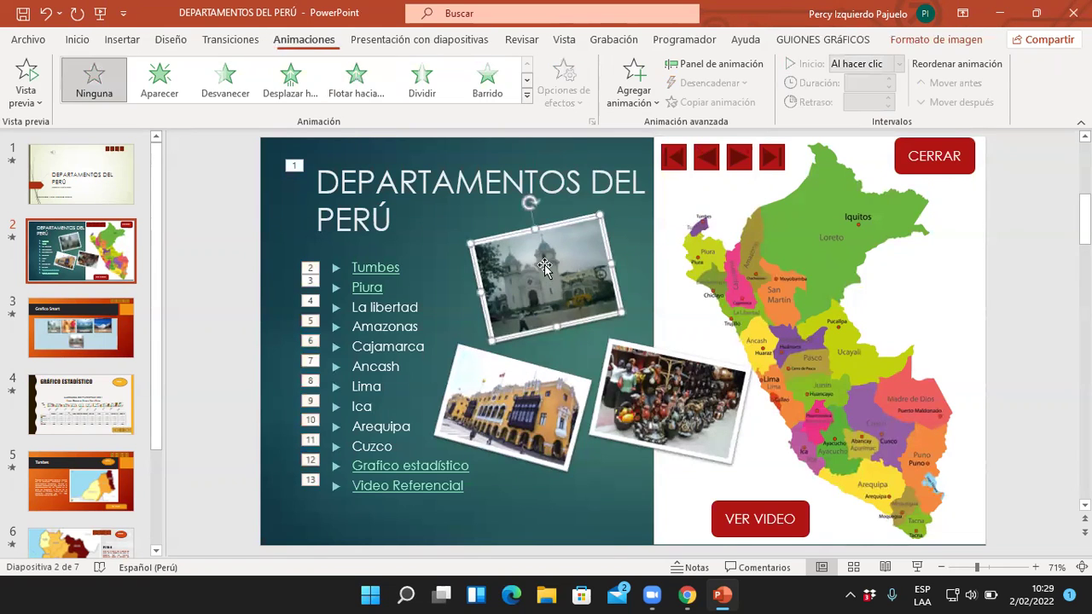
left_click(527, 95)
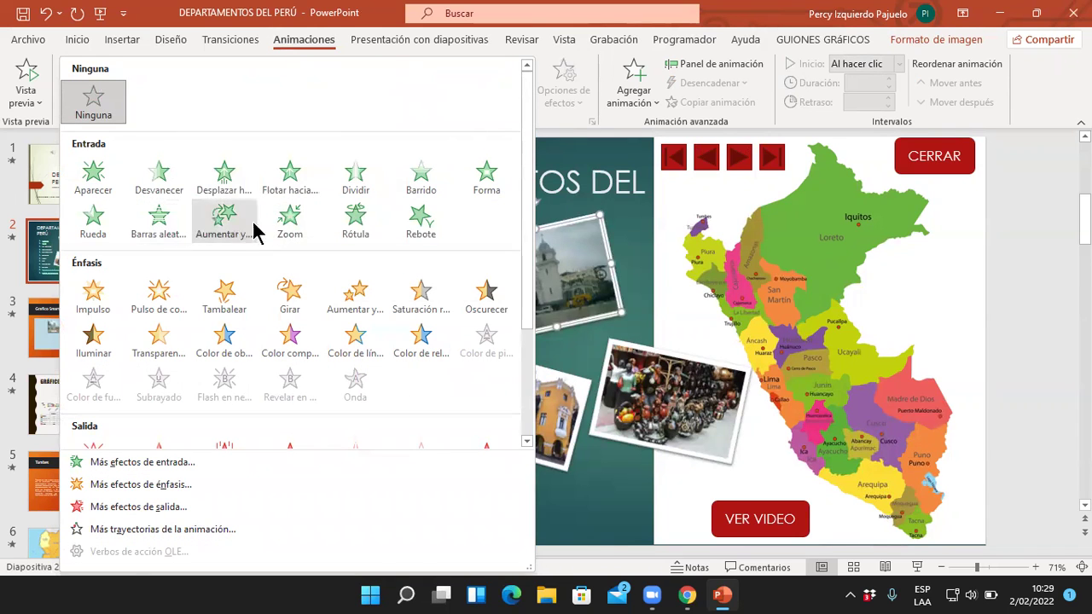
left_click(357, 223)
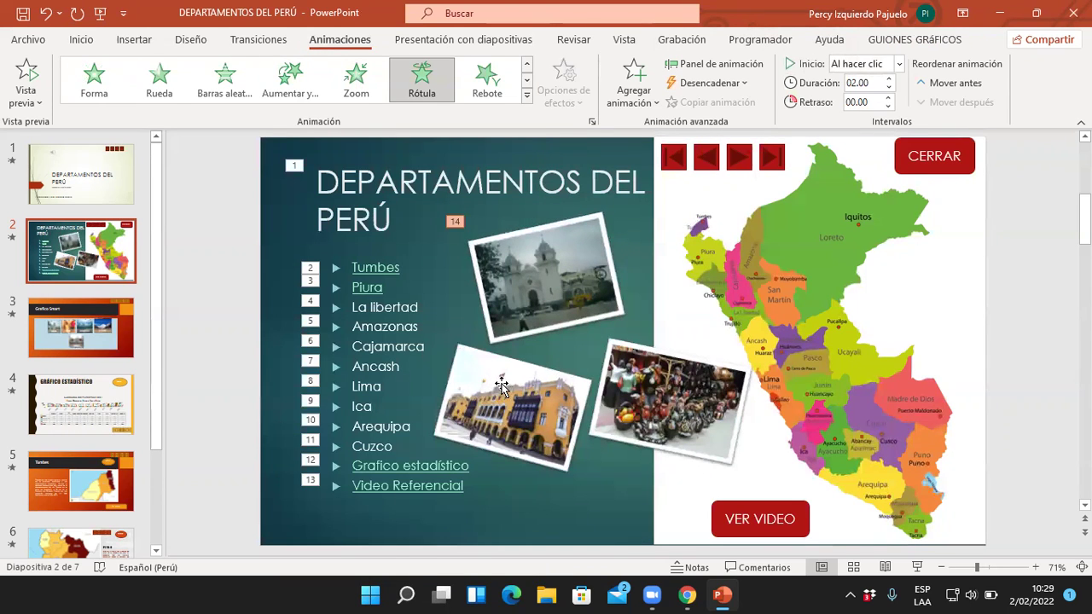
left_click(495, 390)
left_click(526, 98)
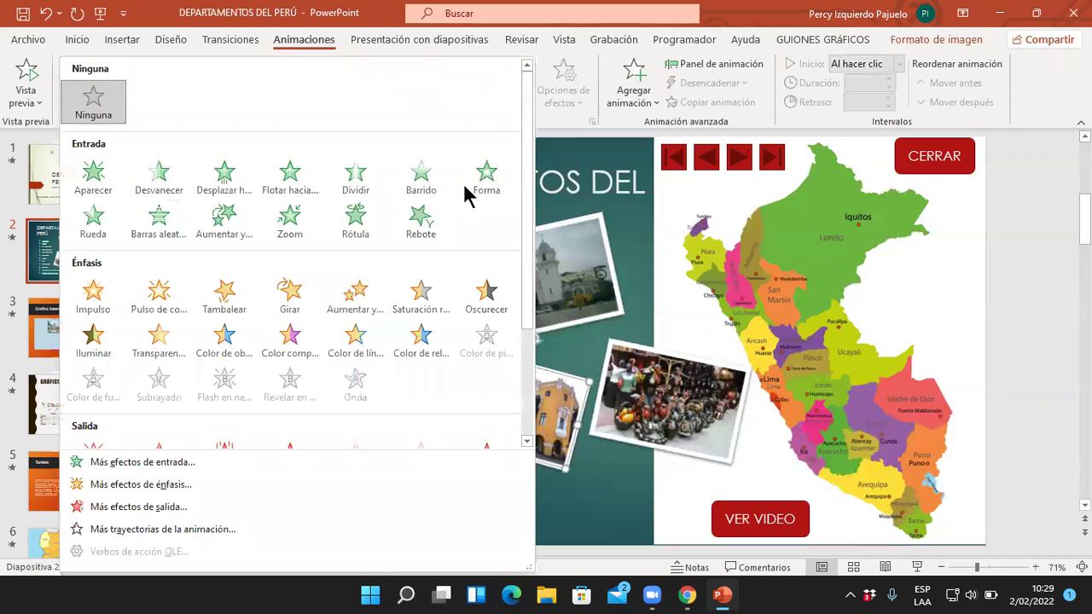
left_click(227, 226)
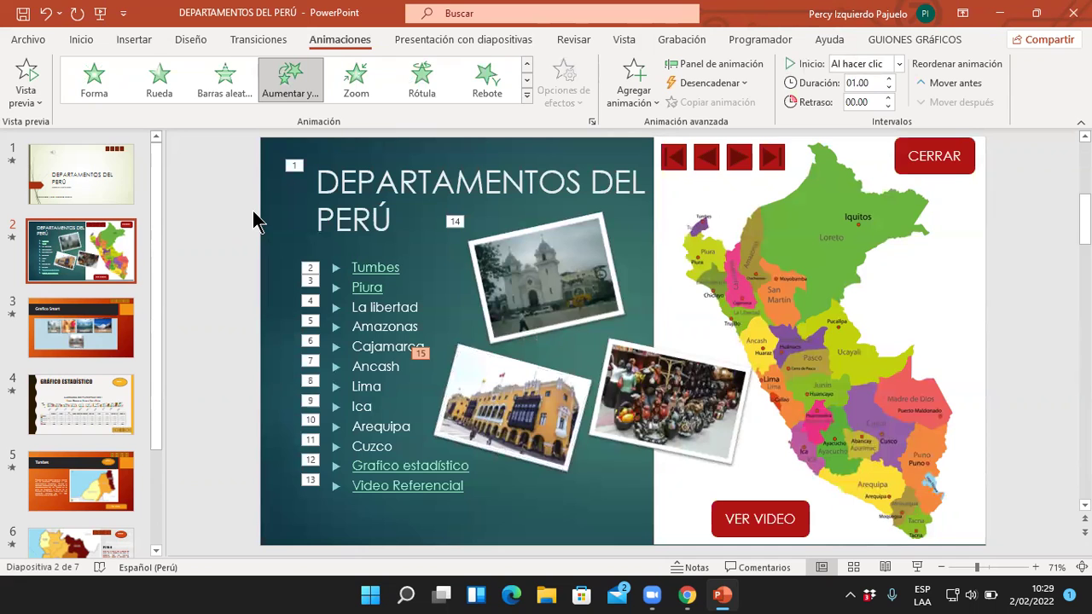
left_click(618, 364)
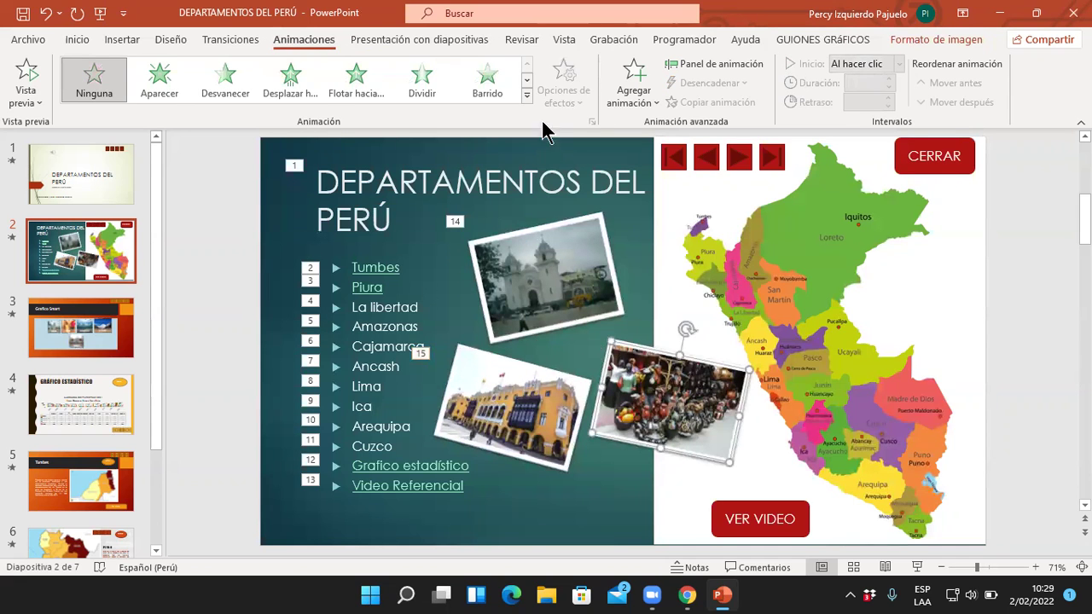
left_click(527, 95)
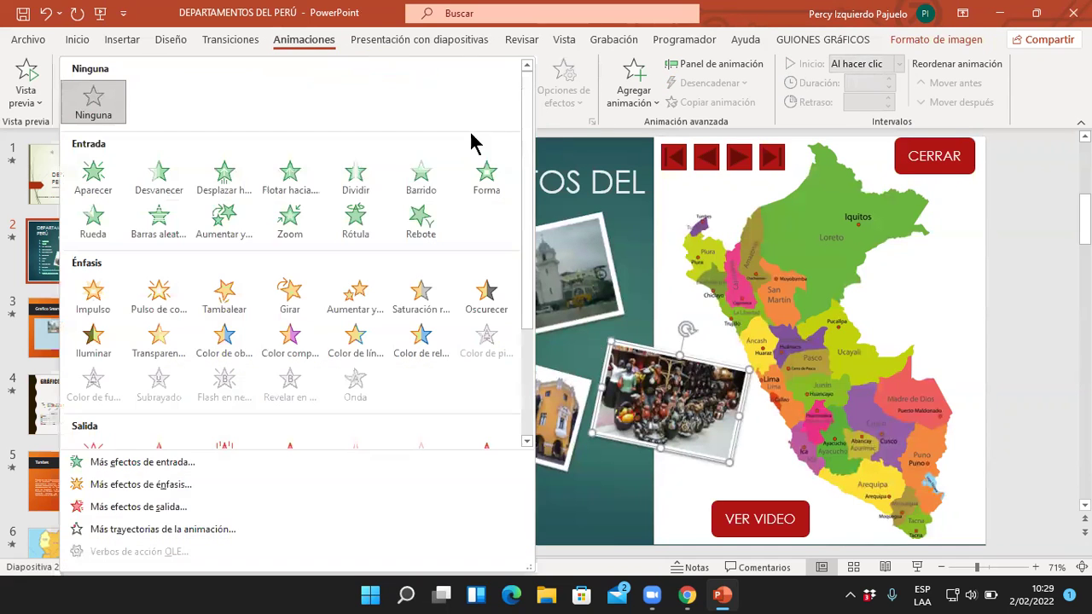
left_click(223, 223)
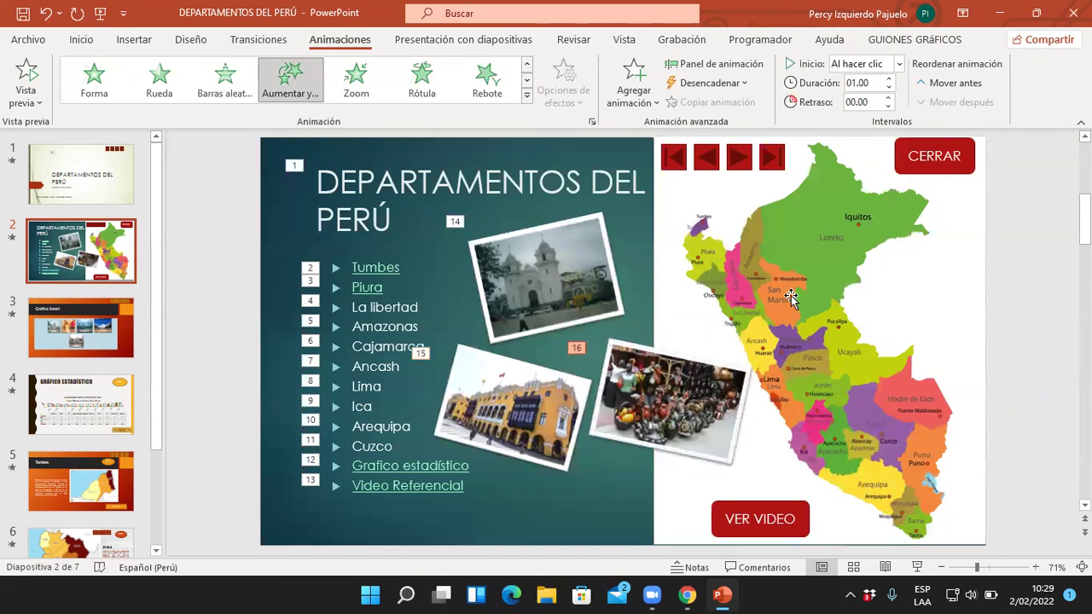
left_click(792, 297)
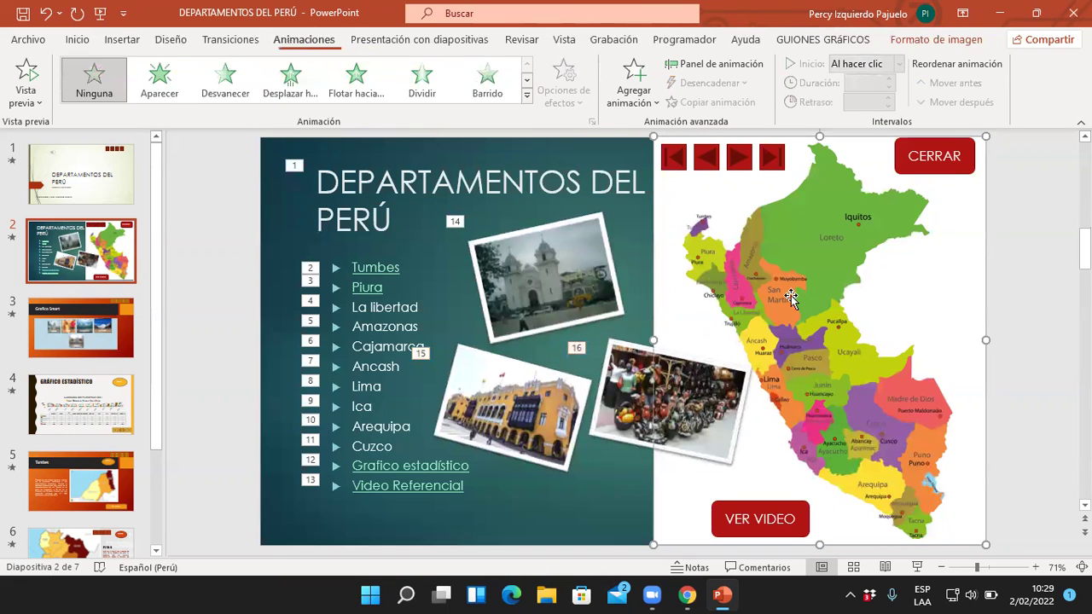
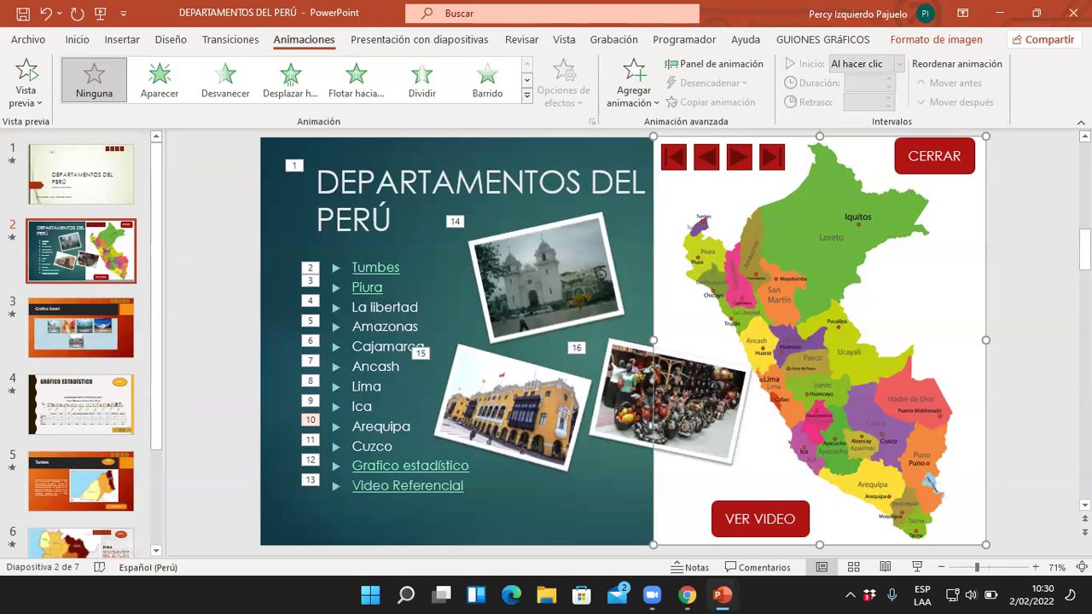
Step: Preview the slideshow from the beginning and again from slide 2
key("F5")
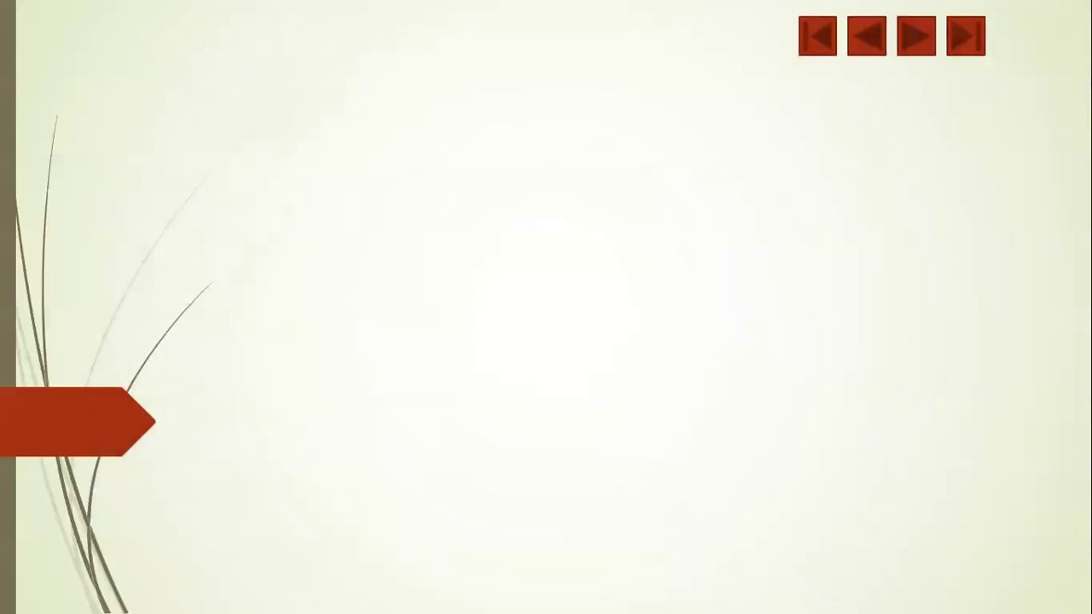
key("Escape")
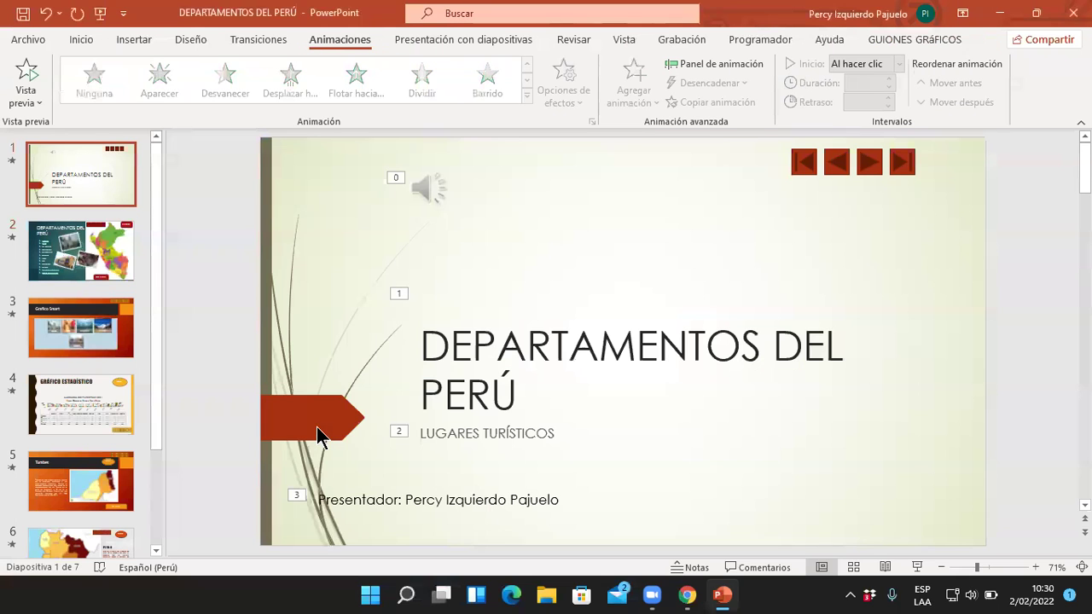
left_click(110, 269)
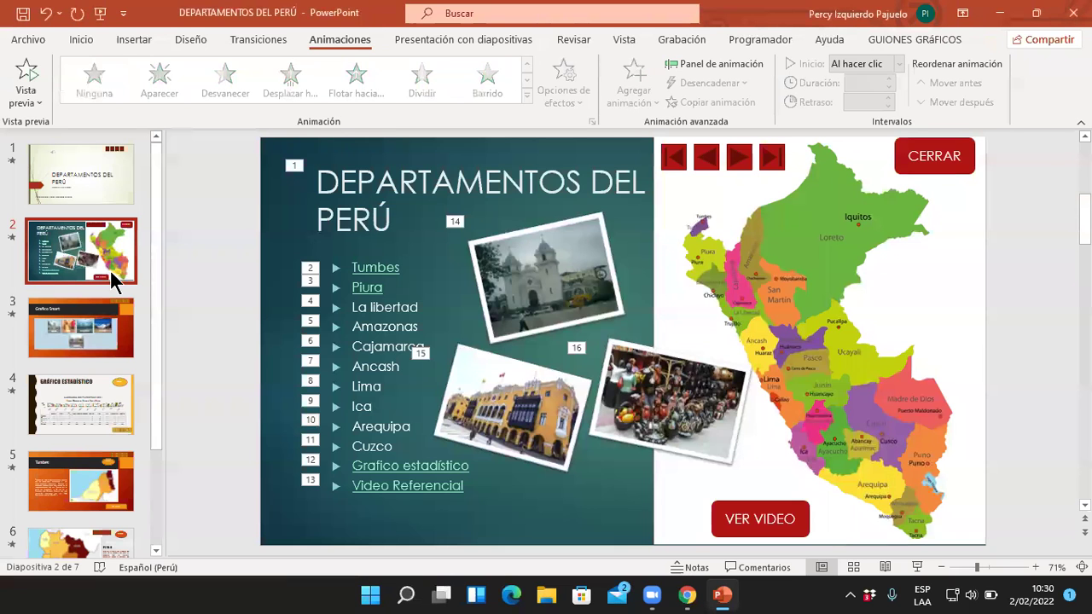
key("shift+F5")
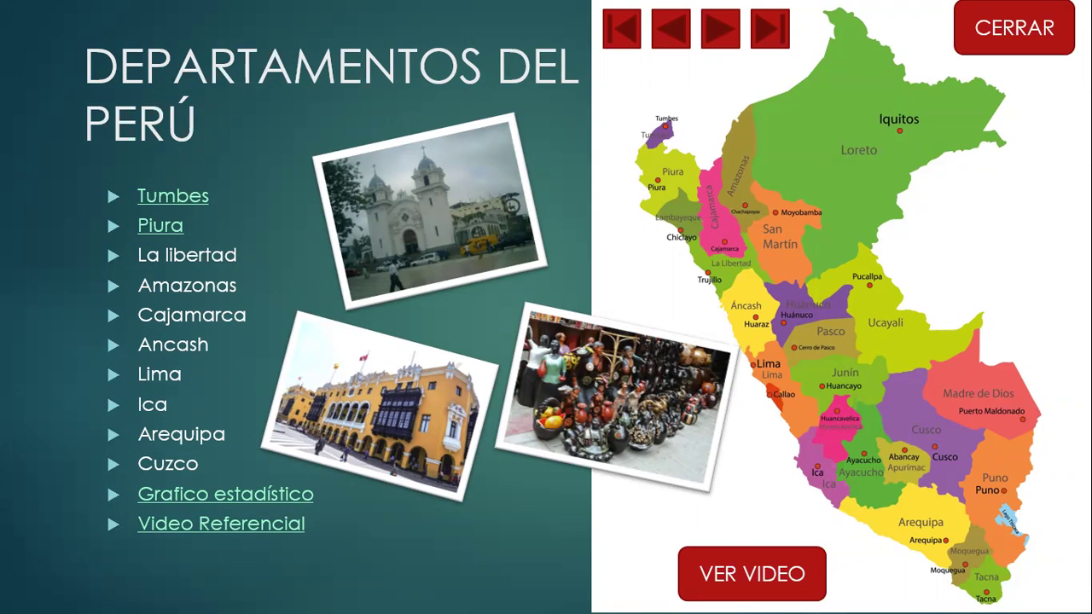
key("Escape")
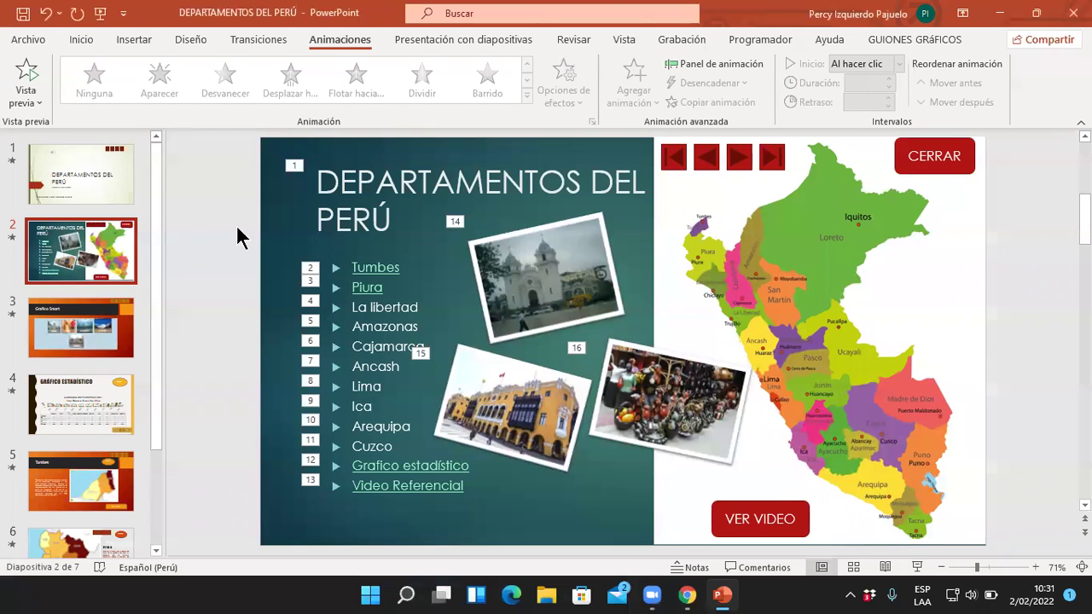
Step: Give the Peru map picture a Zoom entrance effect from Más efectos de entrada
left_click(856, 278)
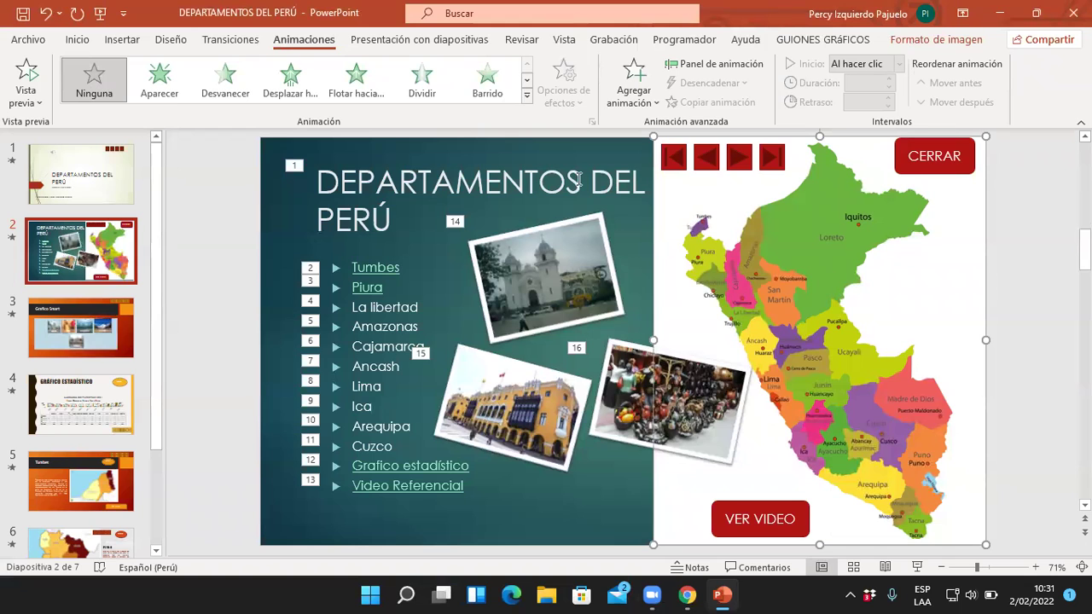
left_click(526, 95)
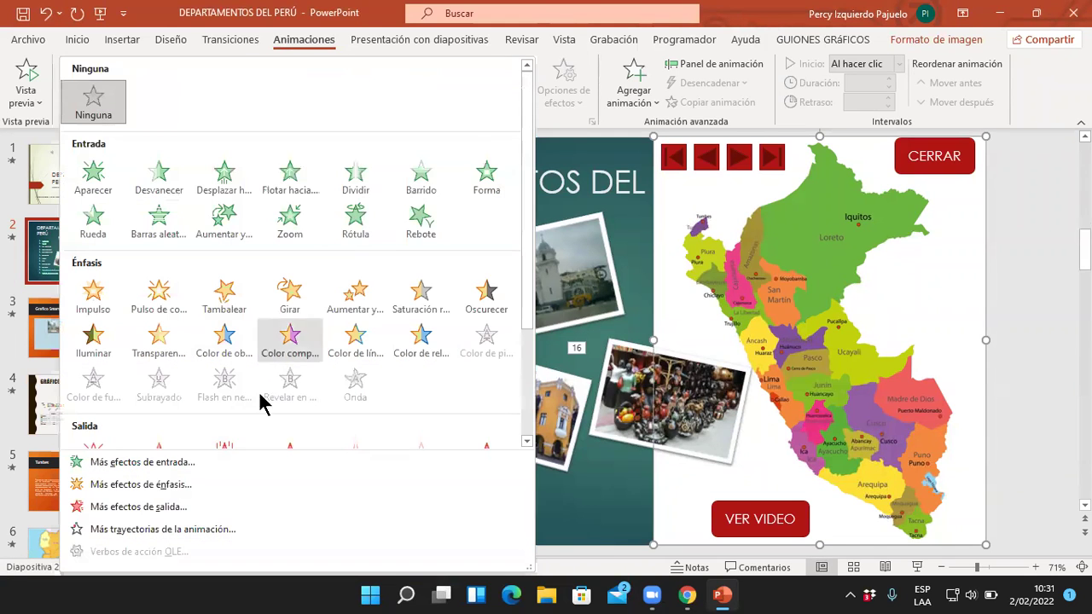
left_click(179, 465)
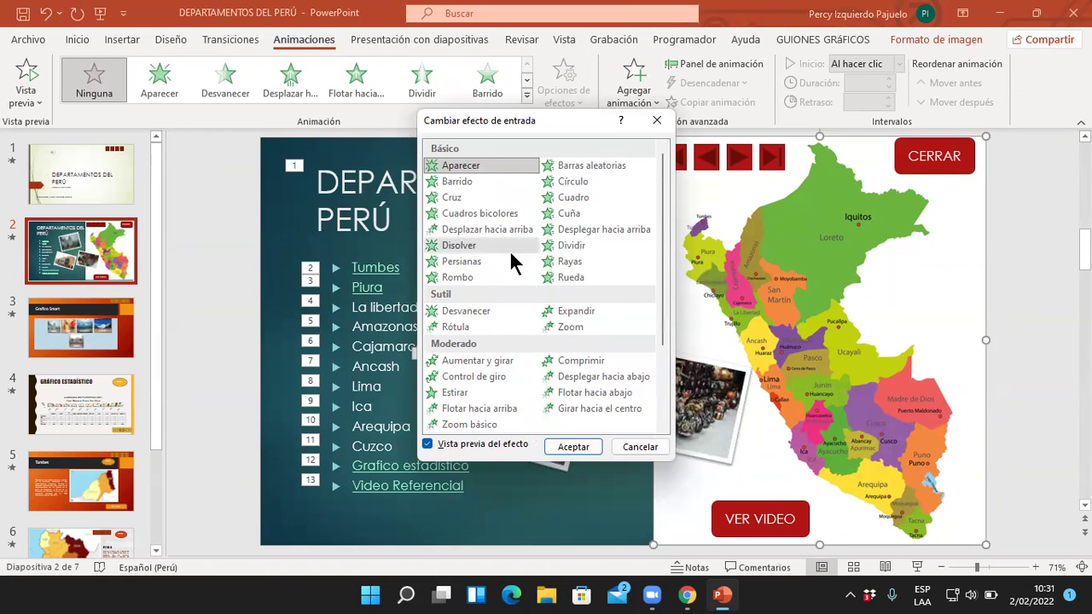
left_click(580, 326)
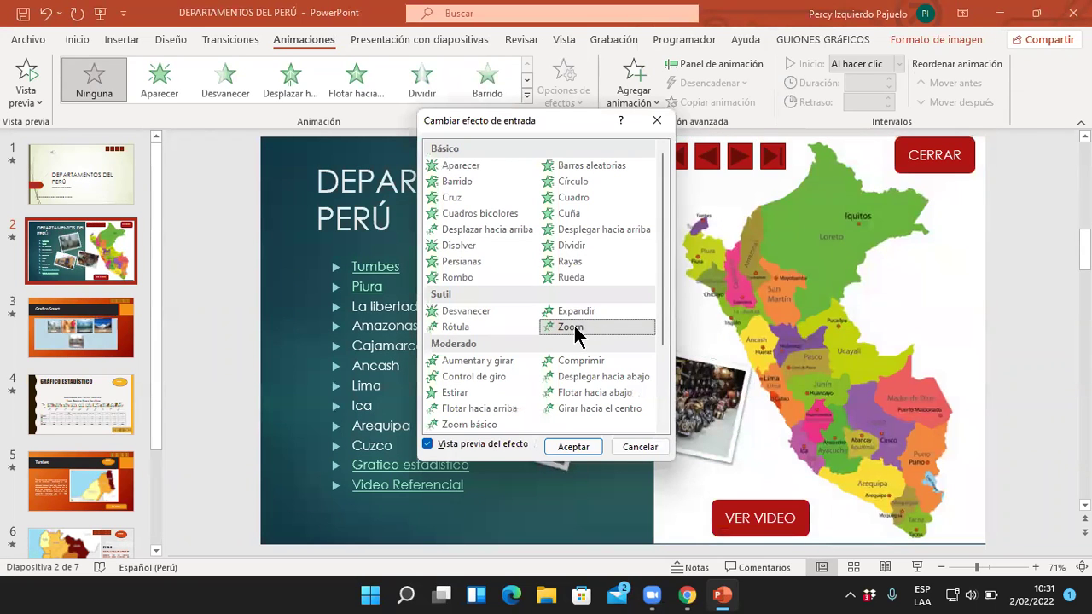
left_click(573, 449)
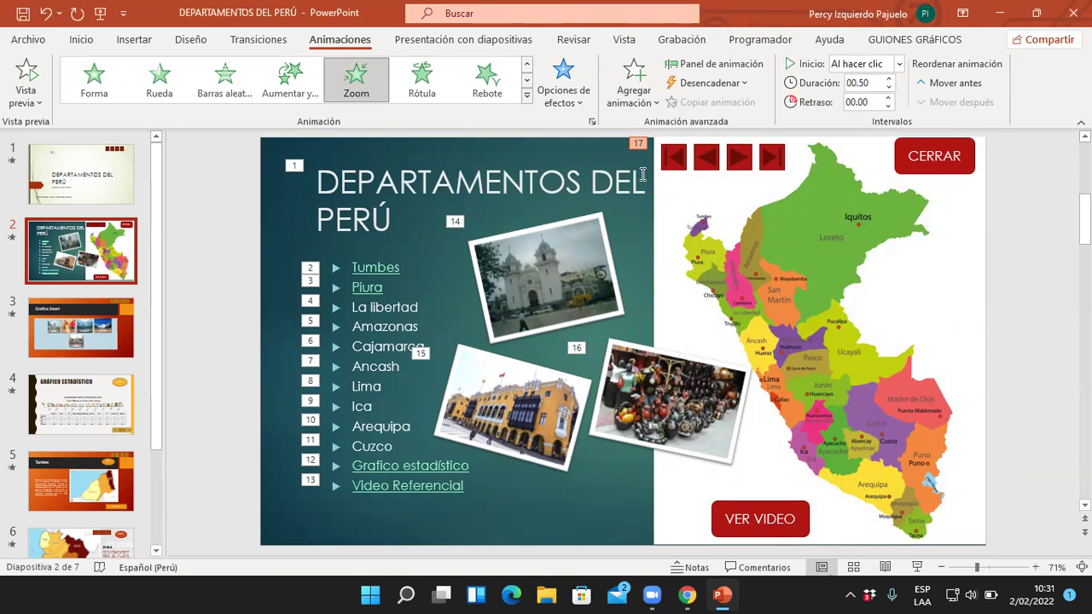
left_click(795, 265)
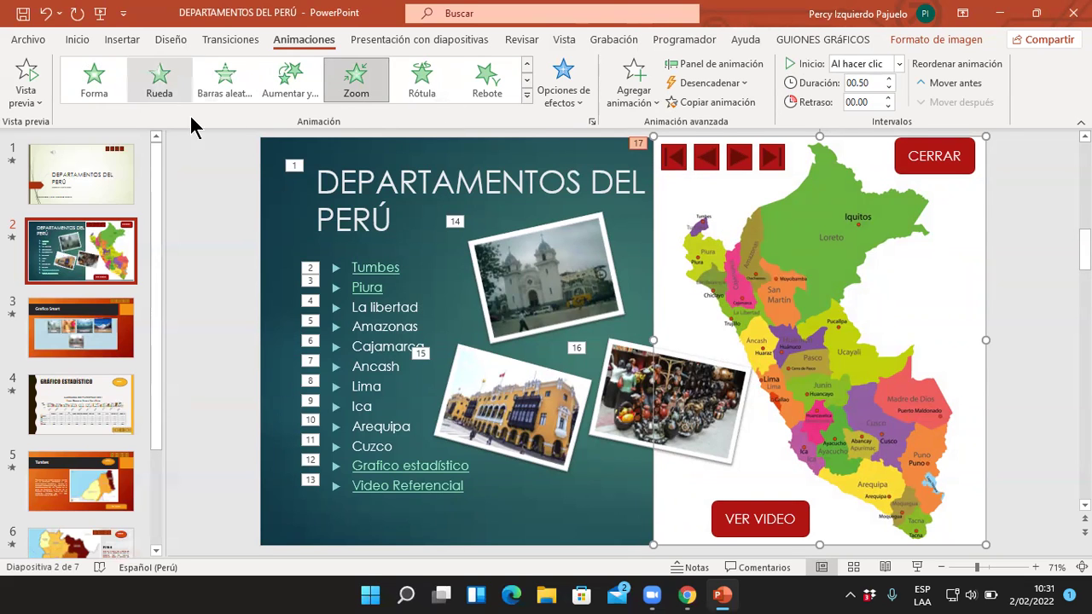
left_click(716, 271)
left_click(793, 285)
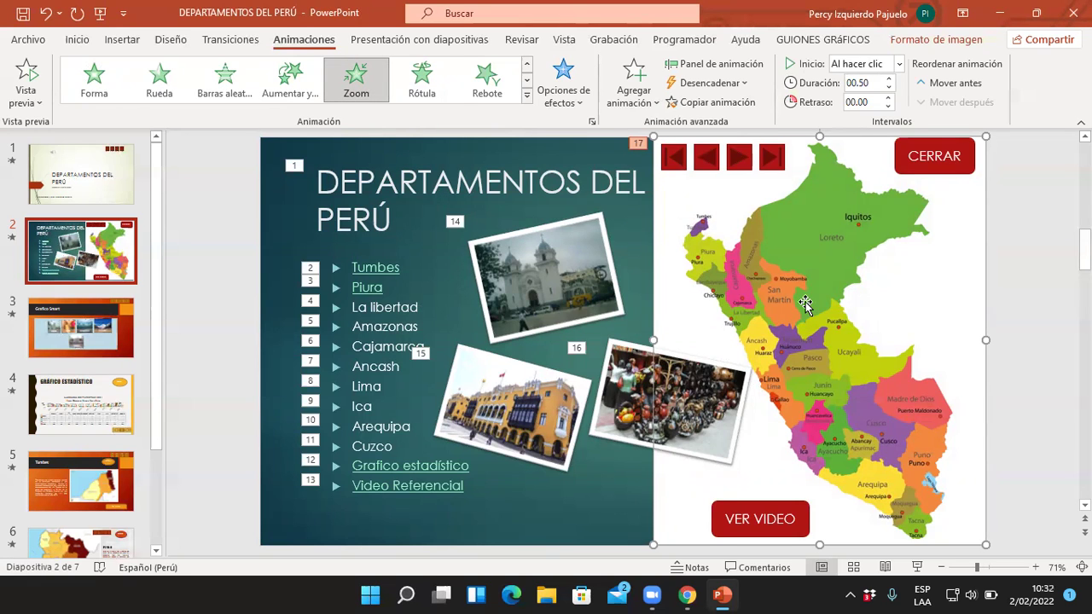
left_click(527, 95)
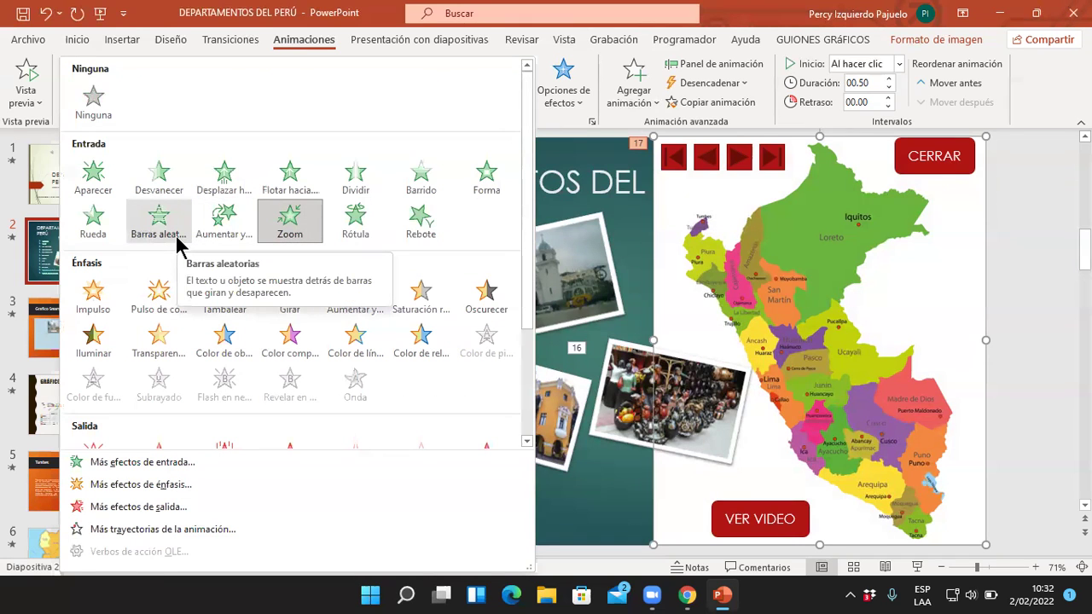
left_click(229, 196)
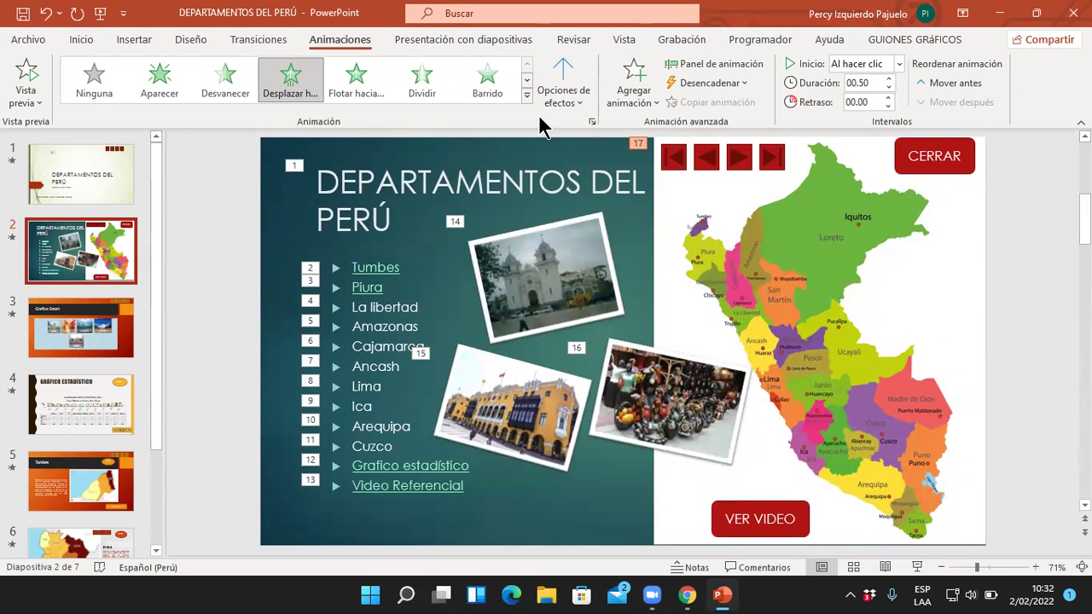
left_click(526, 95)
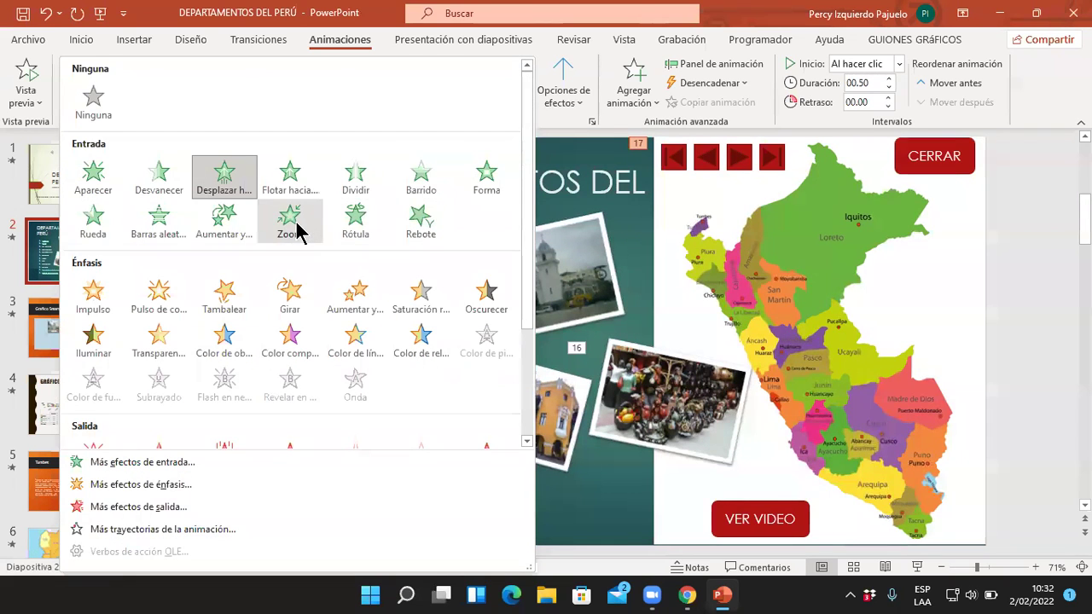
left_click(298, 218)
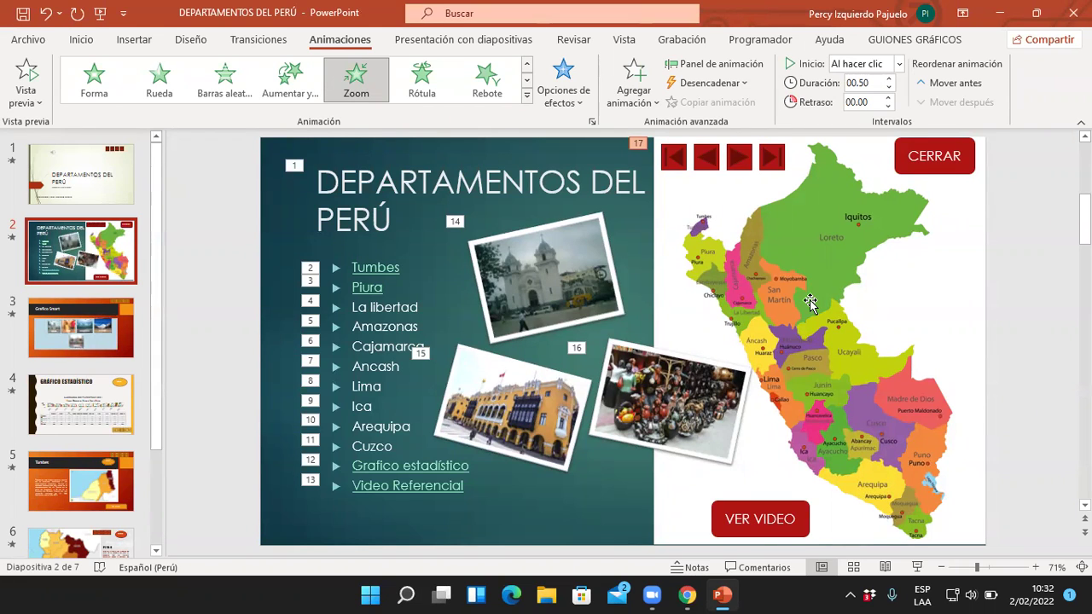
left_click(788, 260)
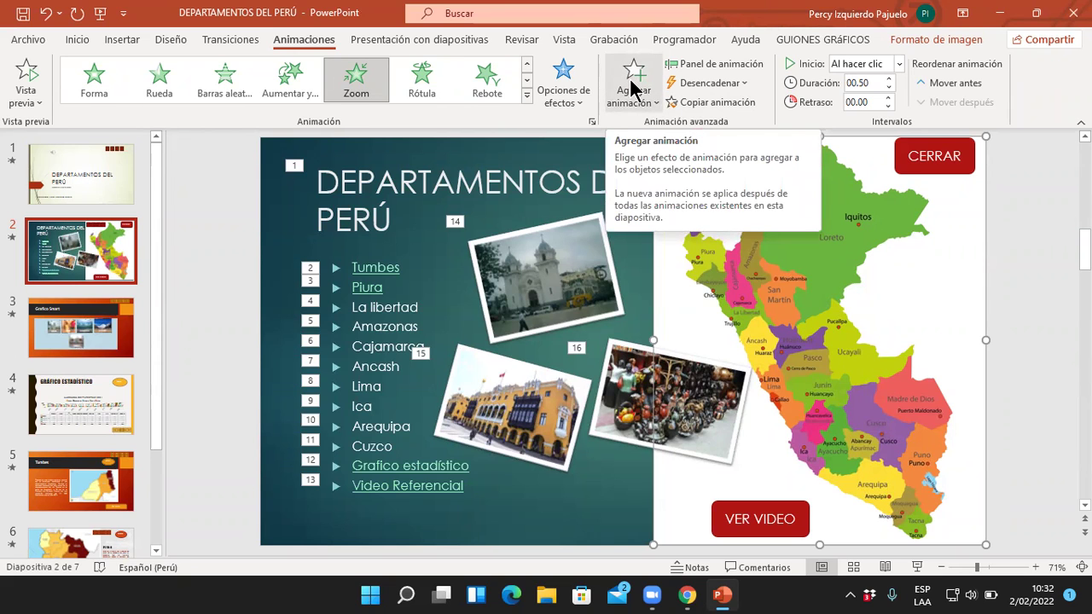
Step: Add a Girar spin emphasis to the Peru map
left_click(638, 103)
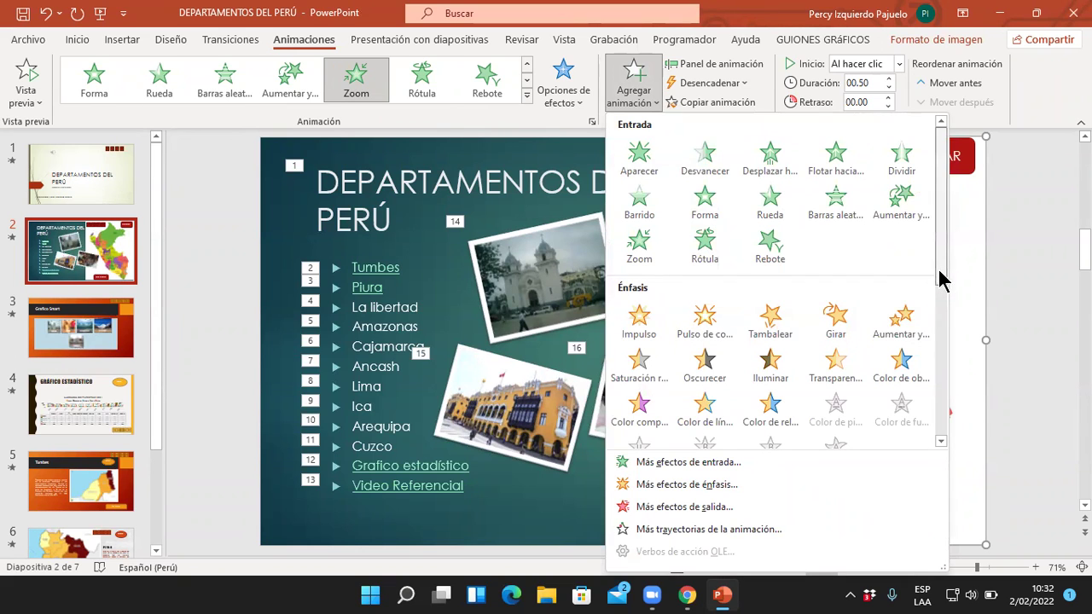
left_click_drag(941, 280, 941, 291)
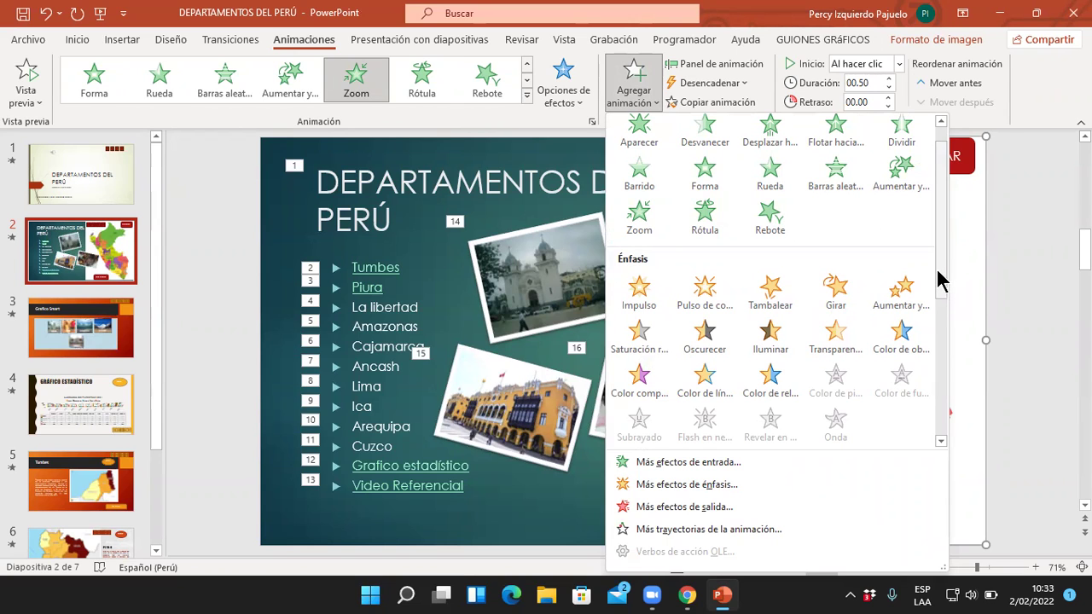
scroll(939, 284, "down", 2)
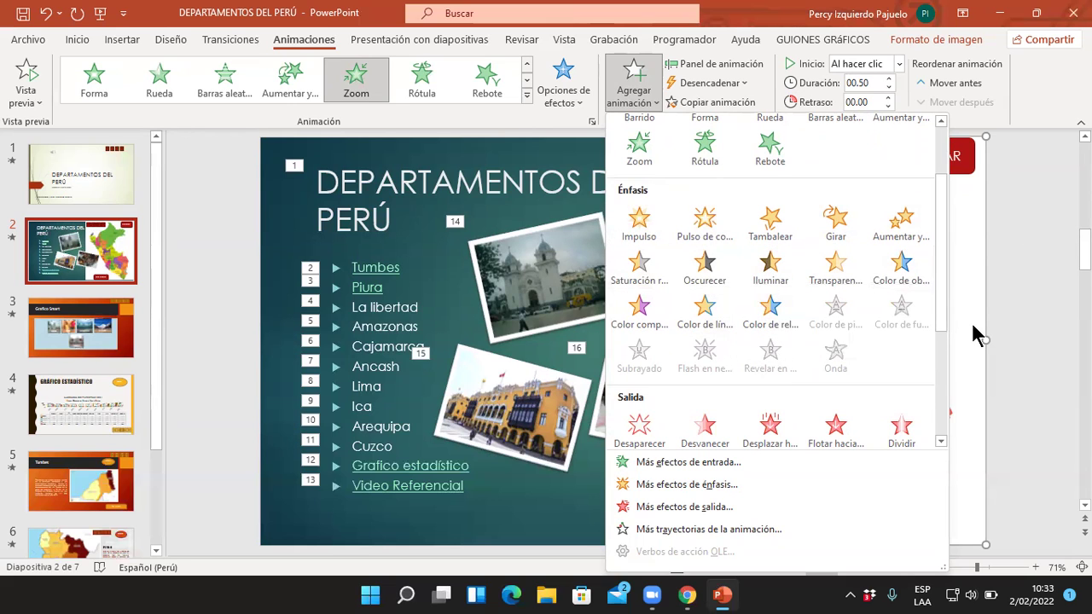
left_click(842, 232)
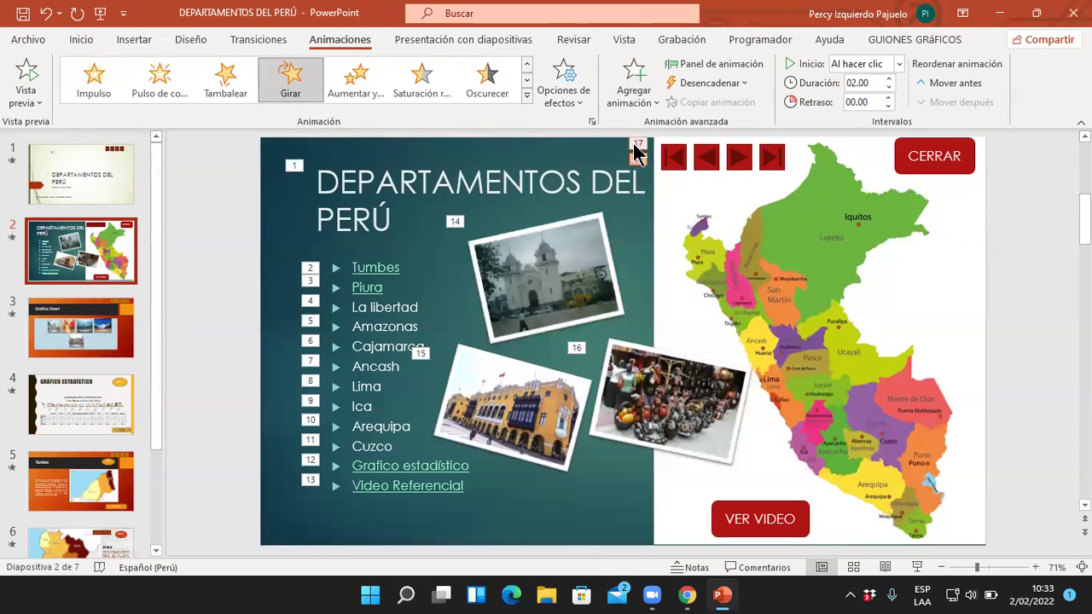
Step: Compare the map's Zoom entrance and Girar emphasis animations, tags 17 and 18
left_click(635, 145)
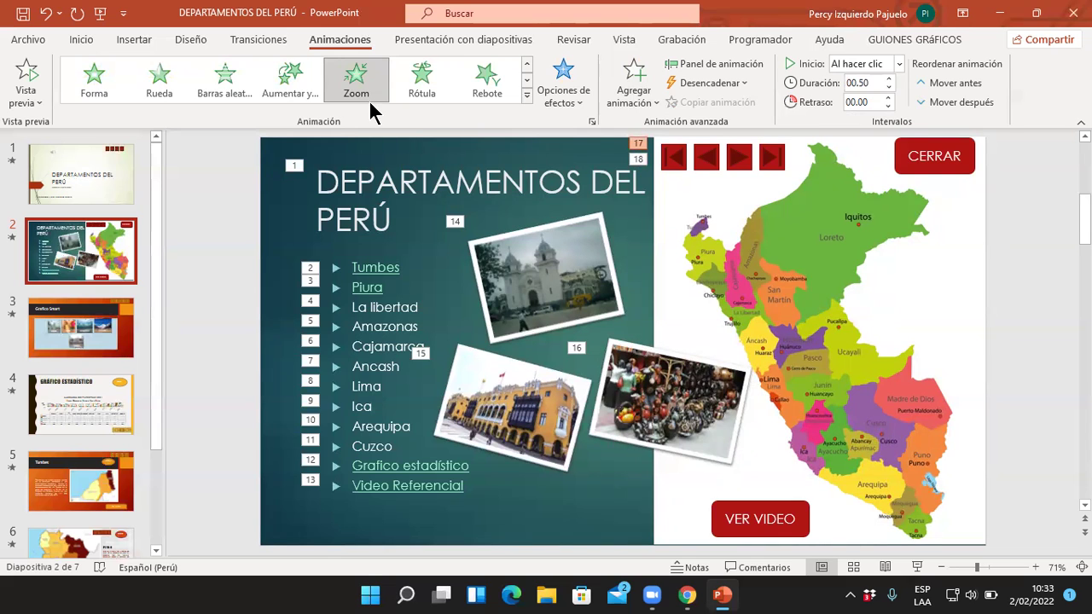
left_click(640, 160)
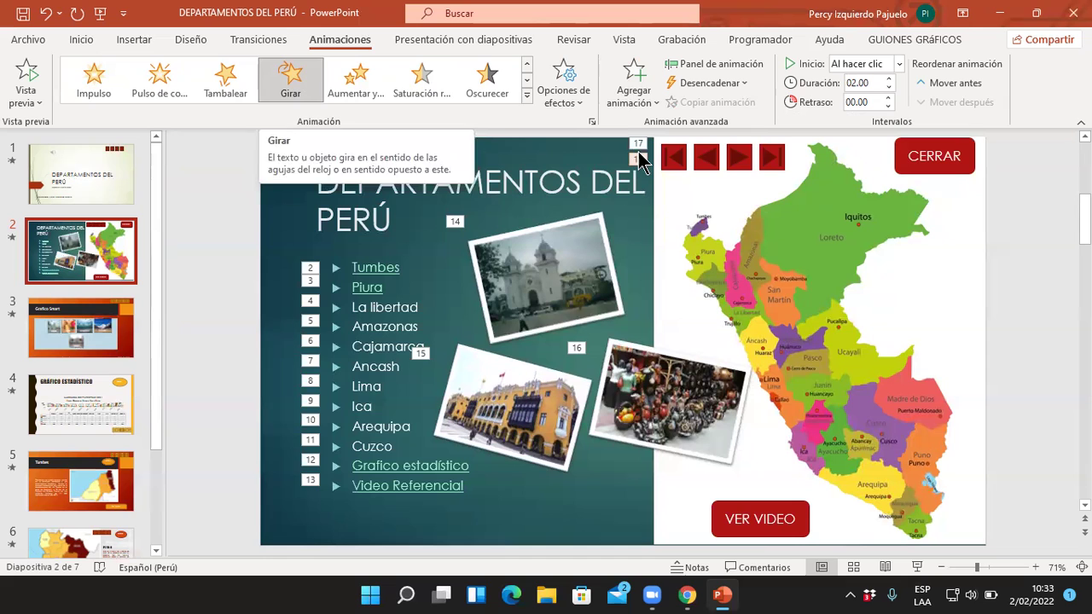
left_click(635, 144)
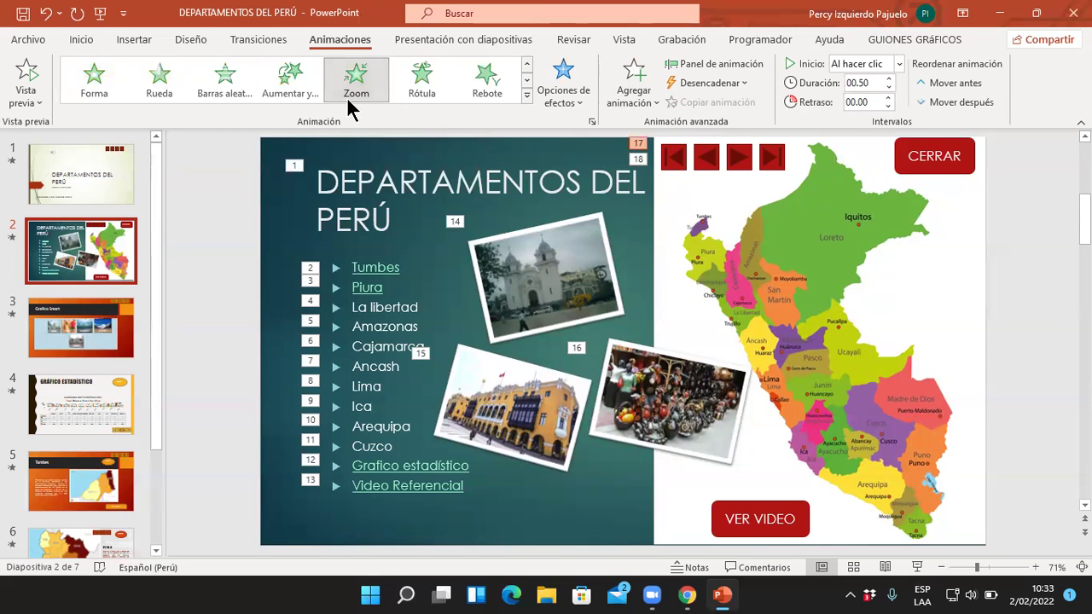
left_click(638, 159)
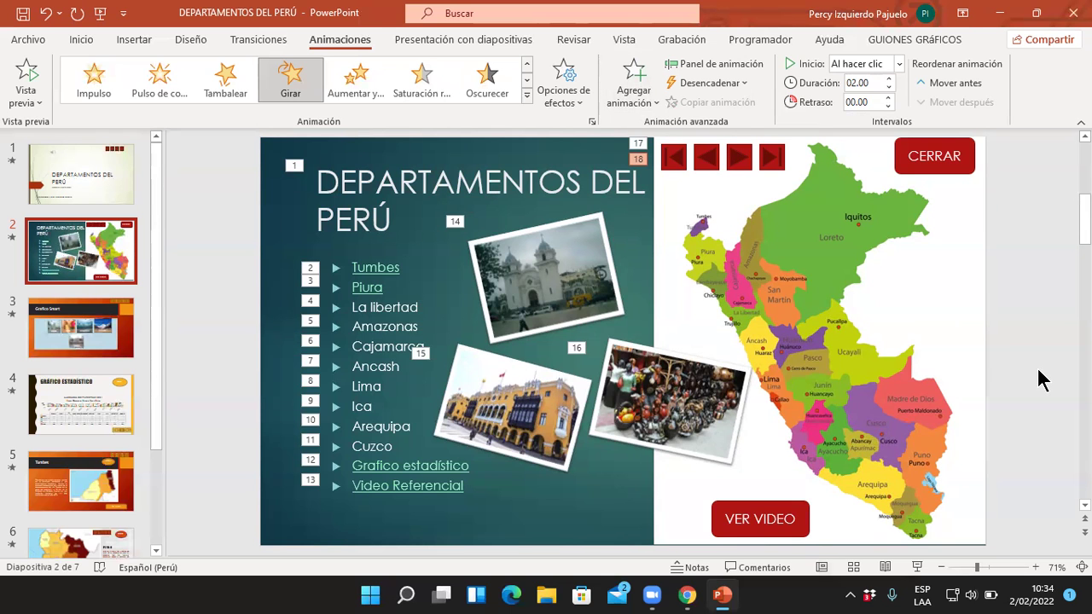
Step: Preview slide 2, confirm the map's Zoom and 2-second Girar animations, then go to slide 3
key("shift+F5")
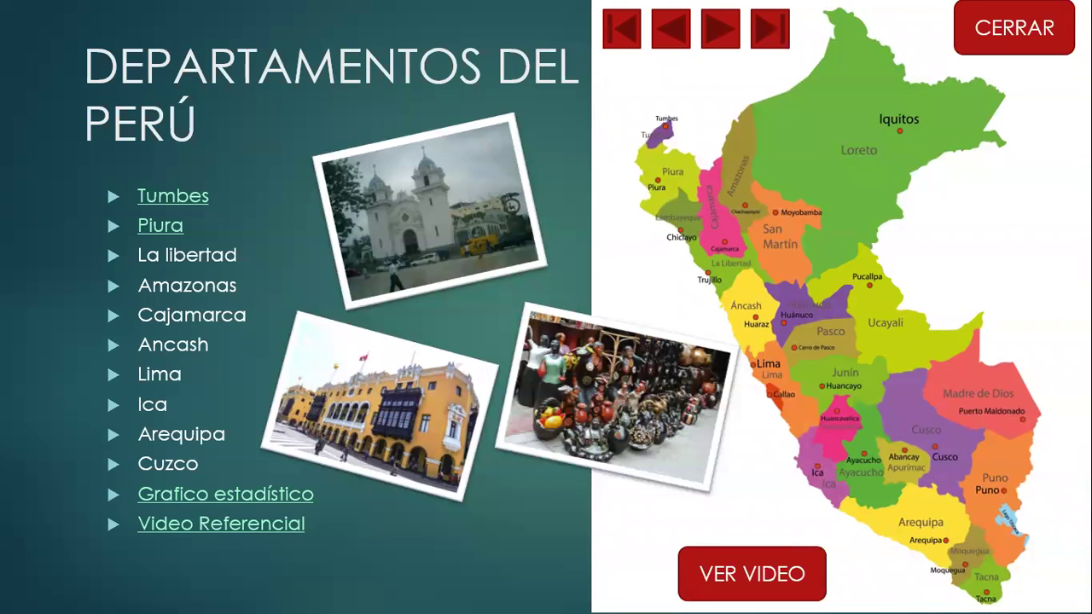
key("Escape")
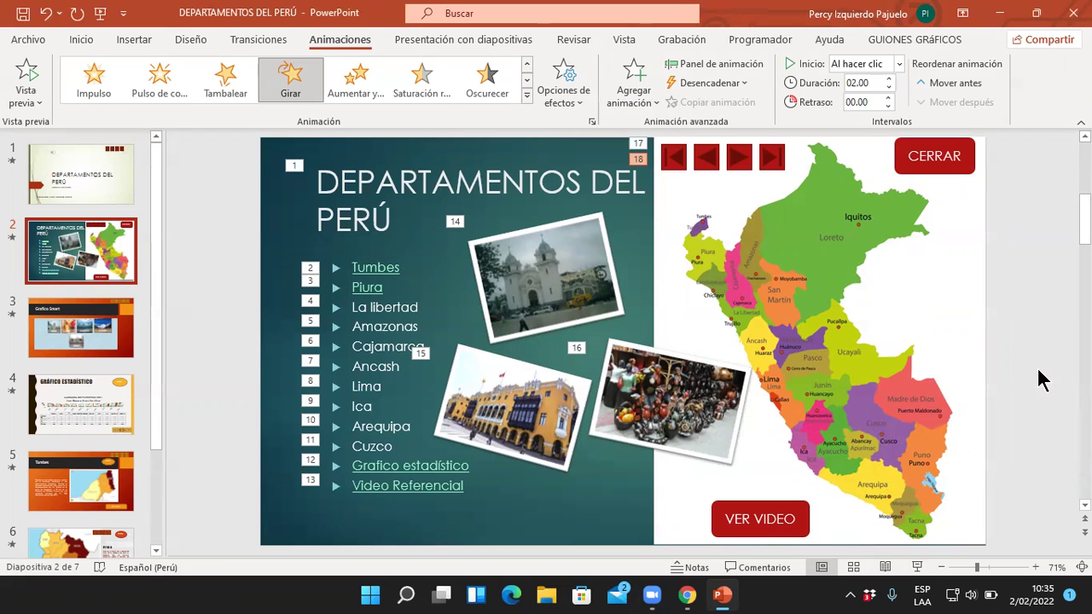
left_click(786, 334)
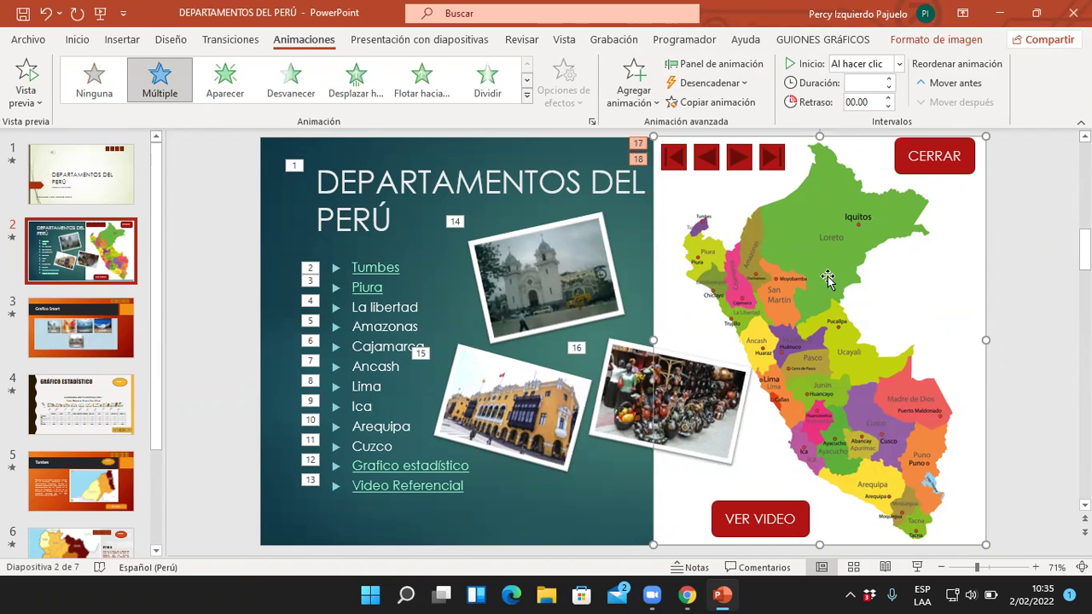
left_click(638, 143)
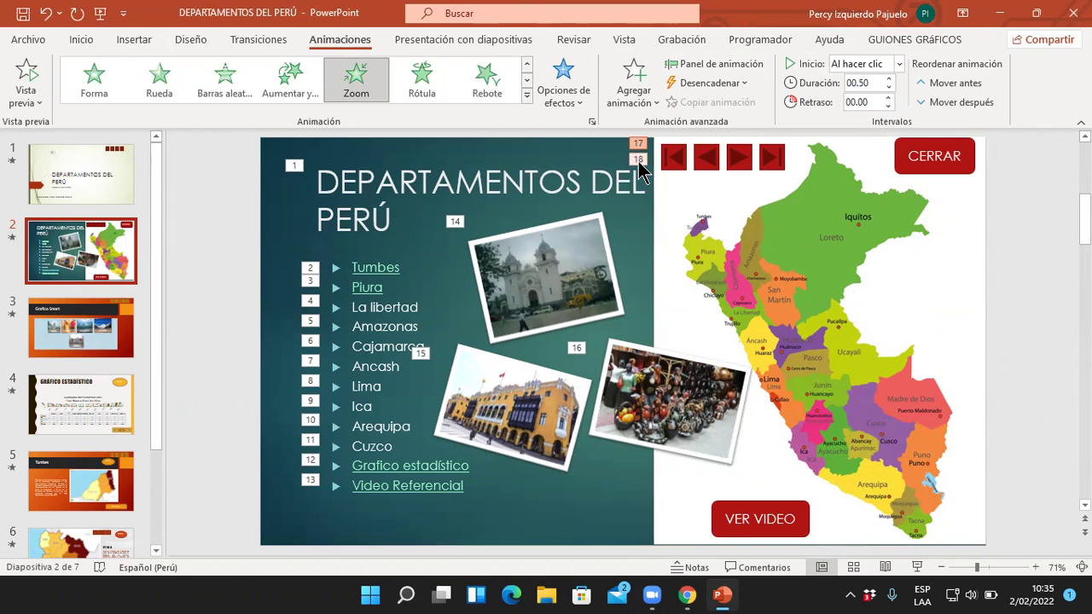
left_click(639, 161)
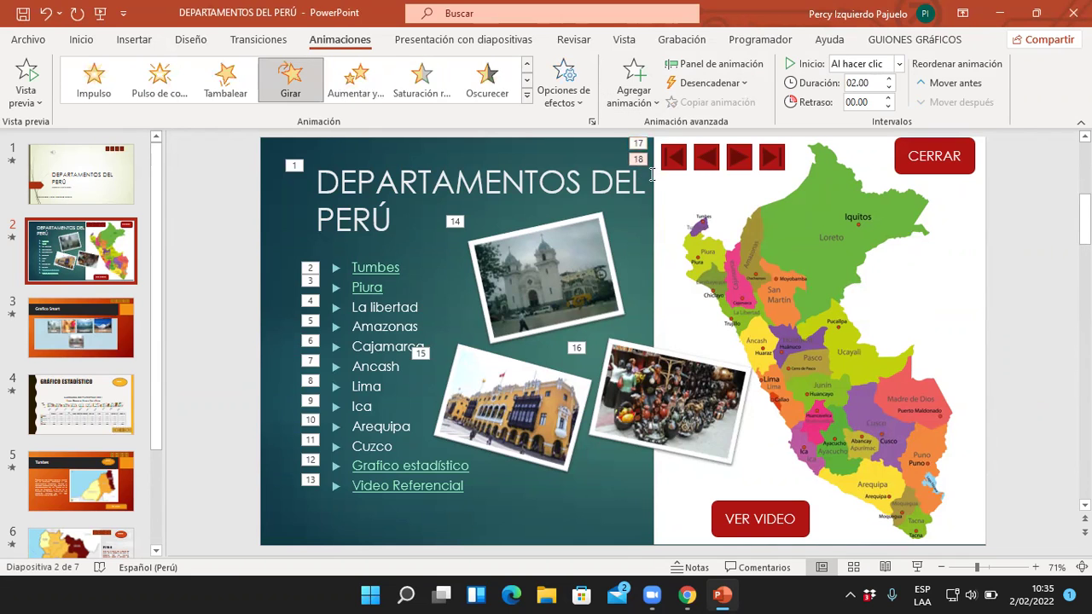
left_click(787, 299)
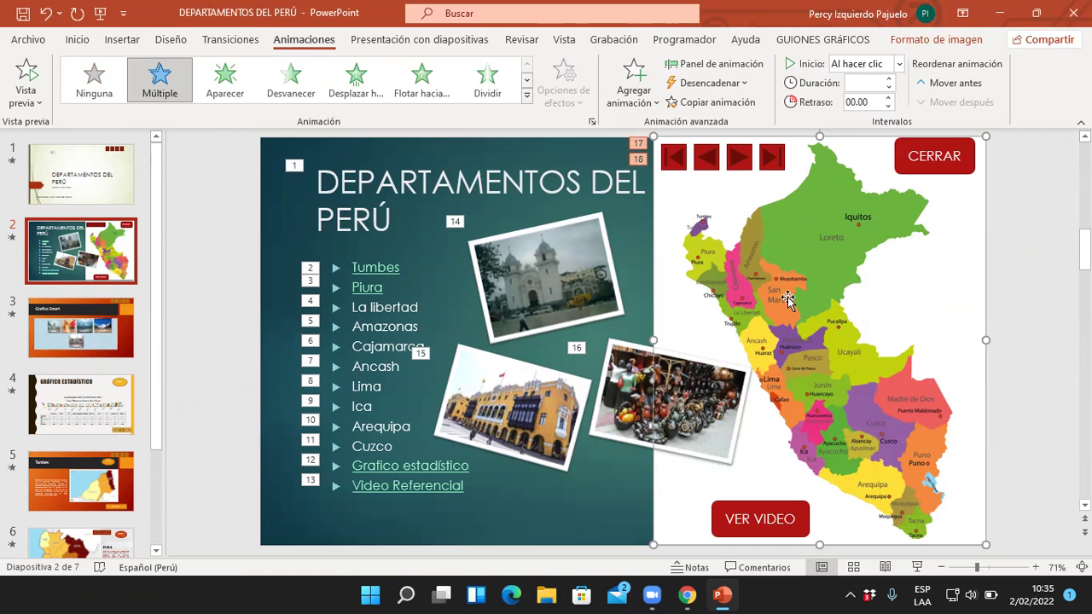
left_click(91, 321)
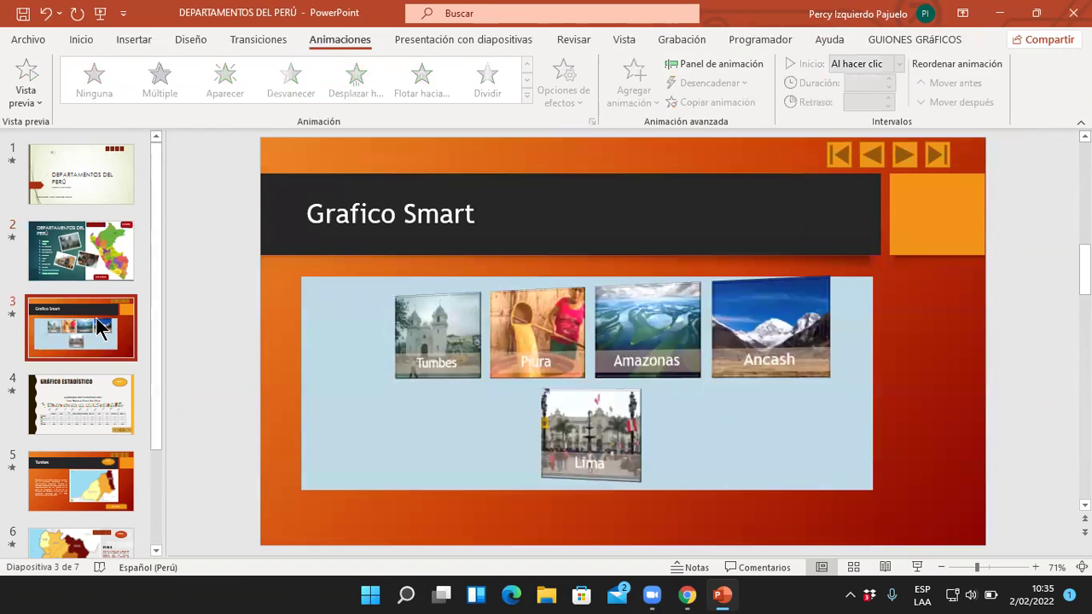
Step: Give the Grafico Smart title Desplazar hacia arriba and the picture SmartArt Aumentar y girar
left_click(351, 220)
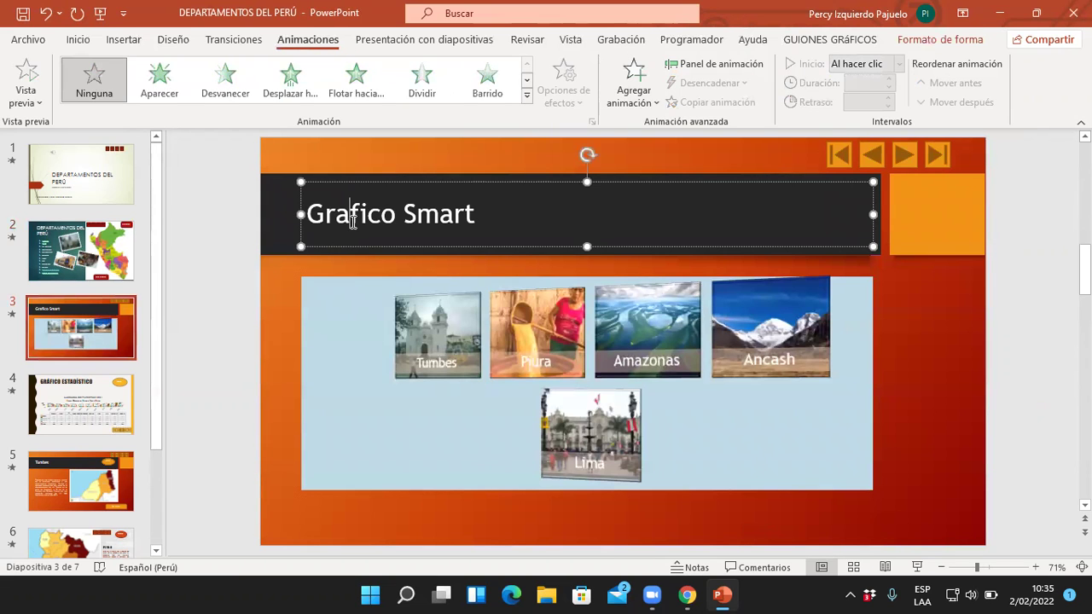
left_click(290, 85)
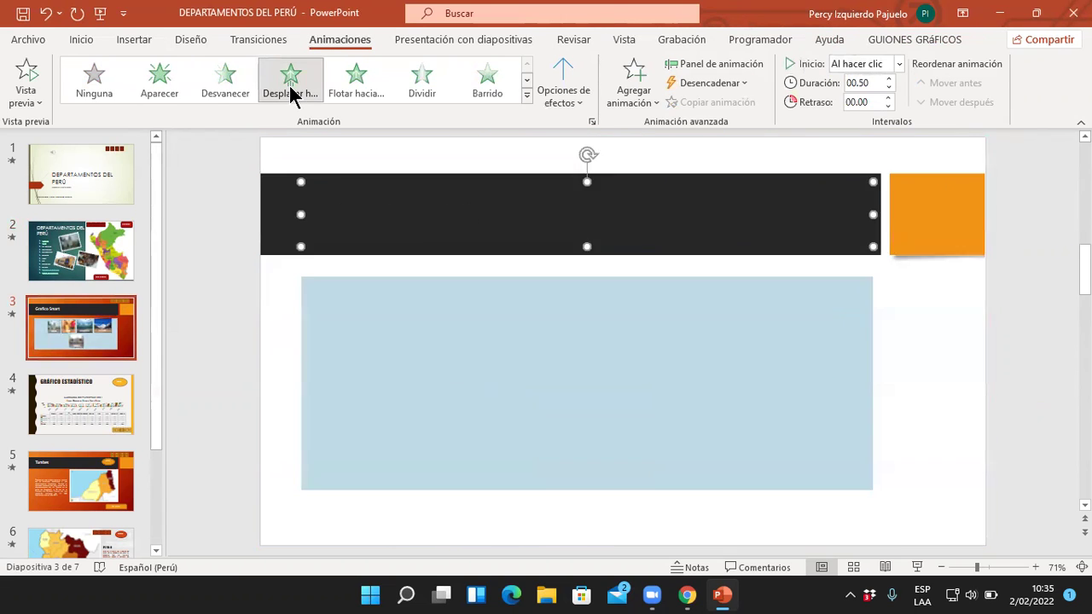
left_click(486, 380)
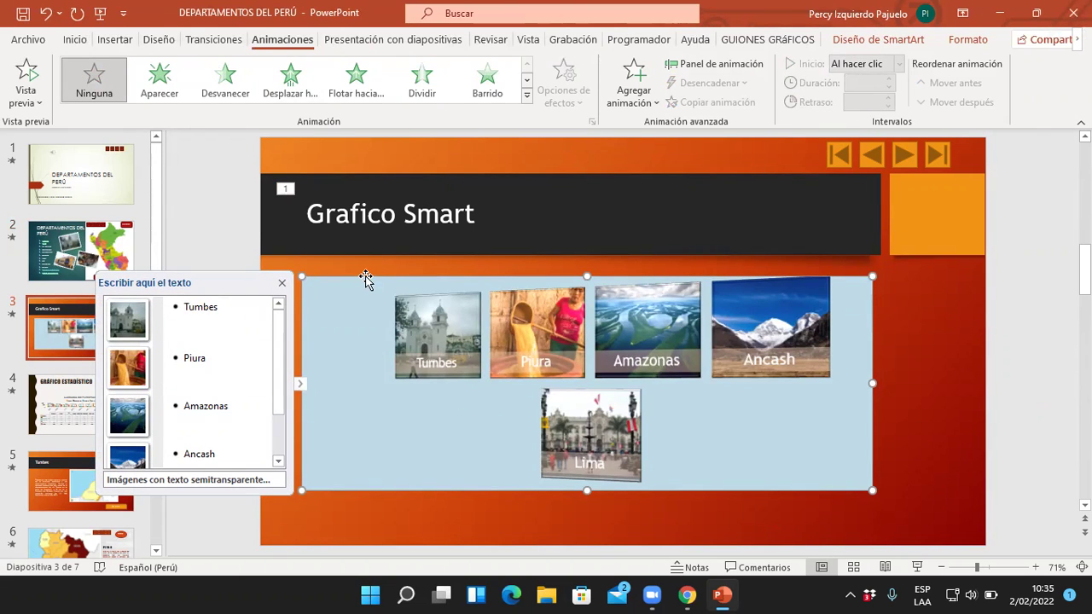
left_click(527, 96)
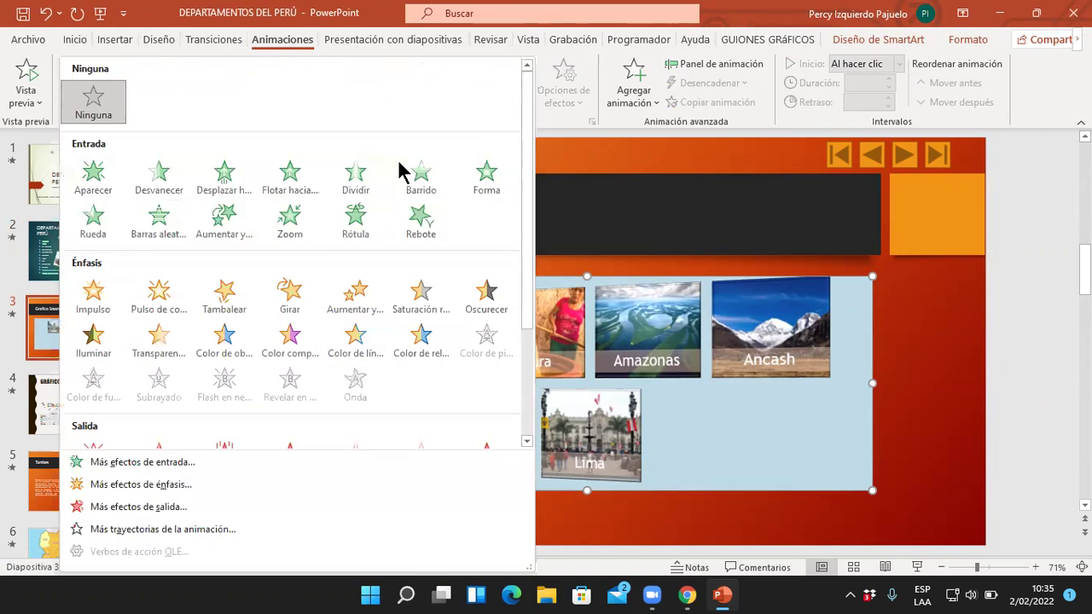
left_click(227, 220)
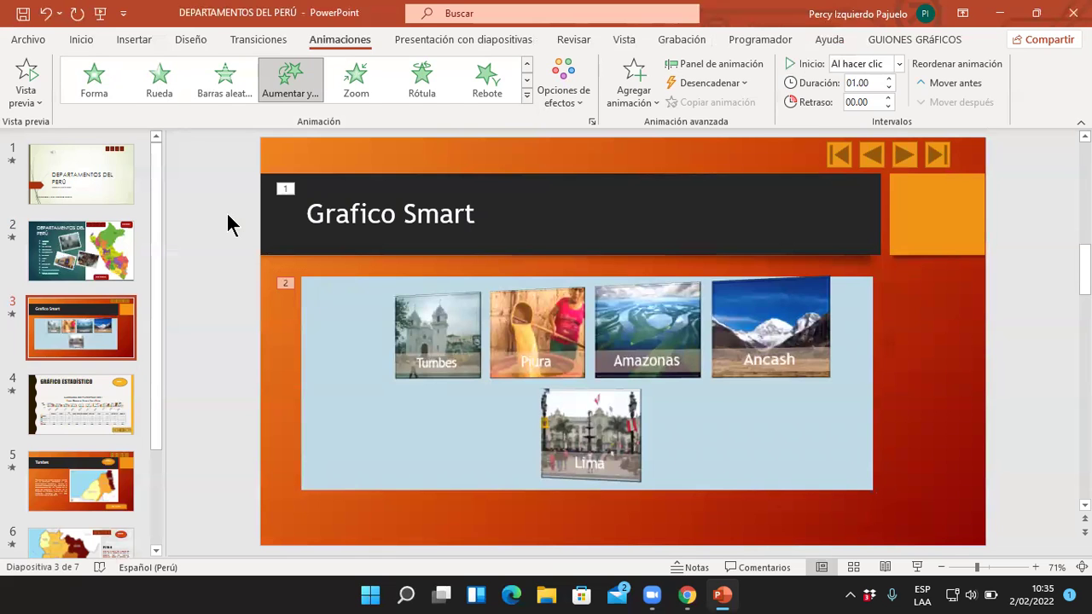
Step: Add an Impulso pulse emphasis to the SmartArt, review all three animations and preview the slide
left_click(633, 94)
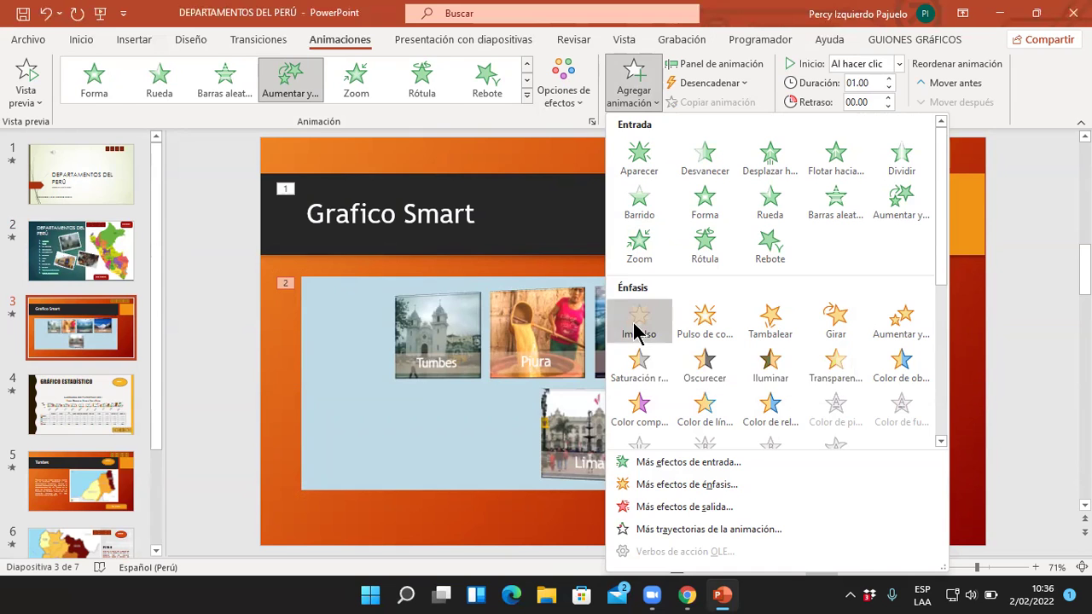
left_click(638, 322)
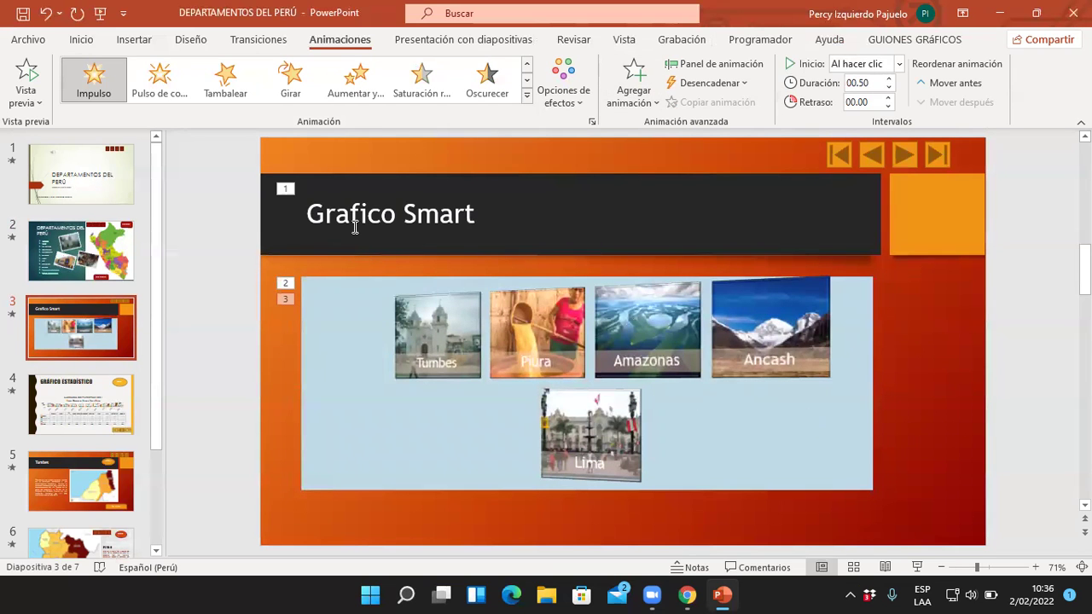
left_click(287, 190)
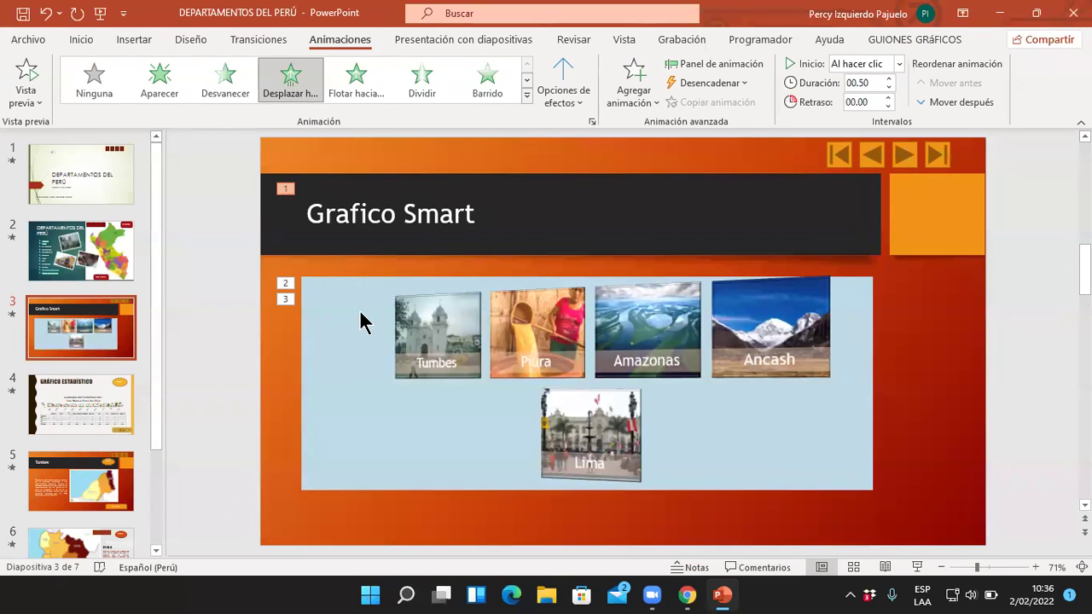
left_click(287, 289)
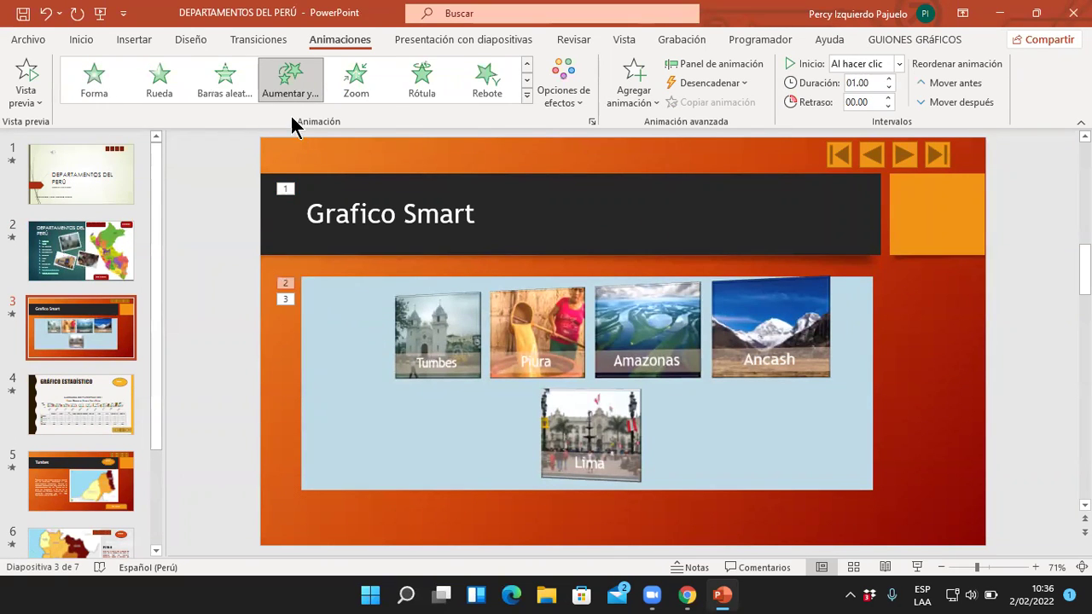
left_click(286, 297)
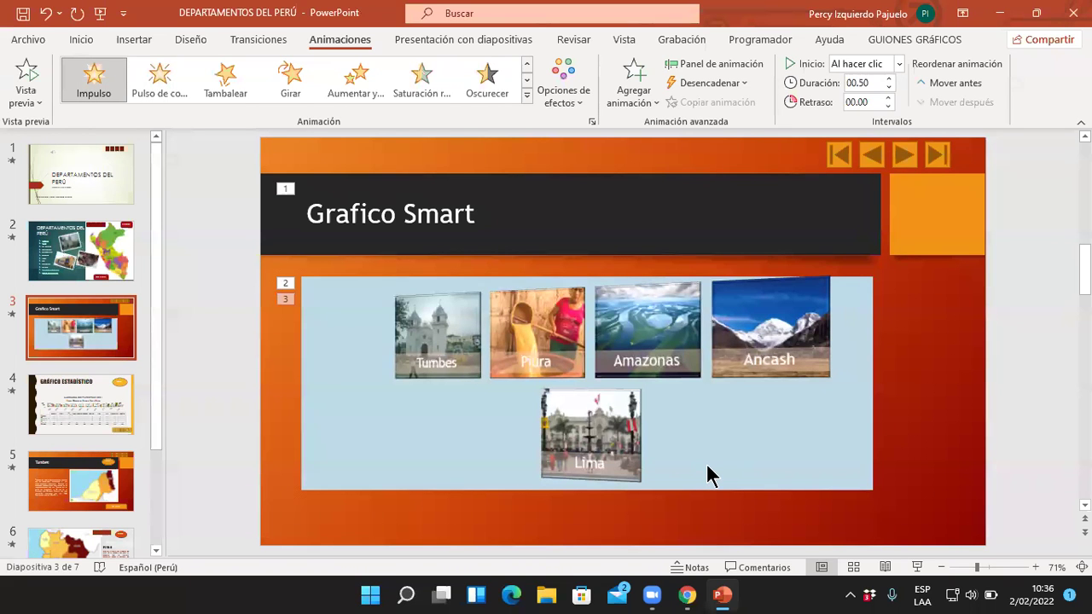
key("shift+F5")
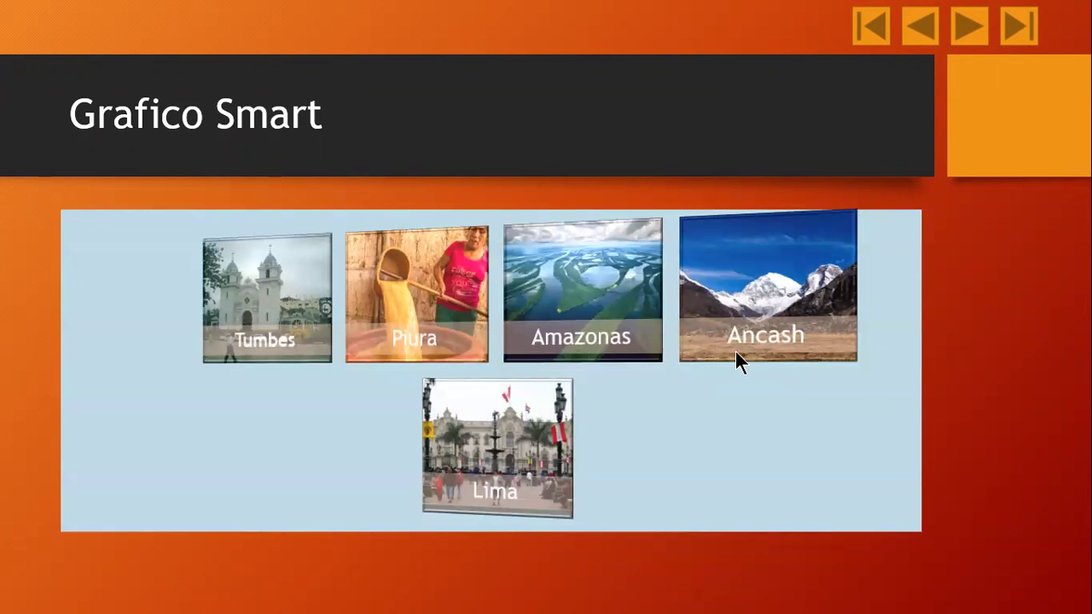
key("Escape")
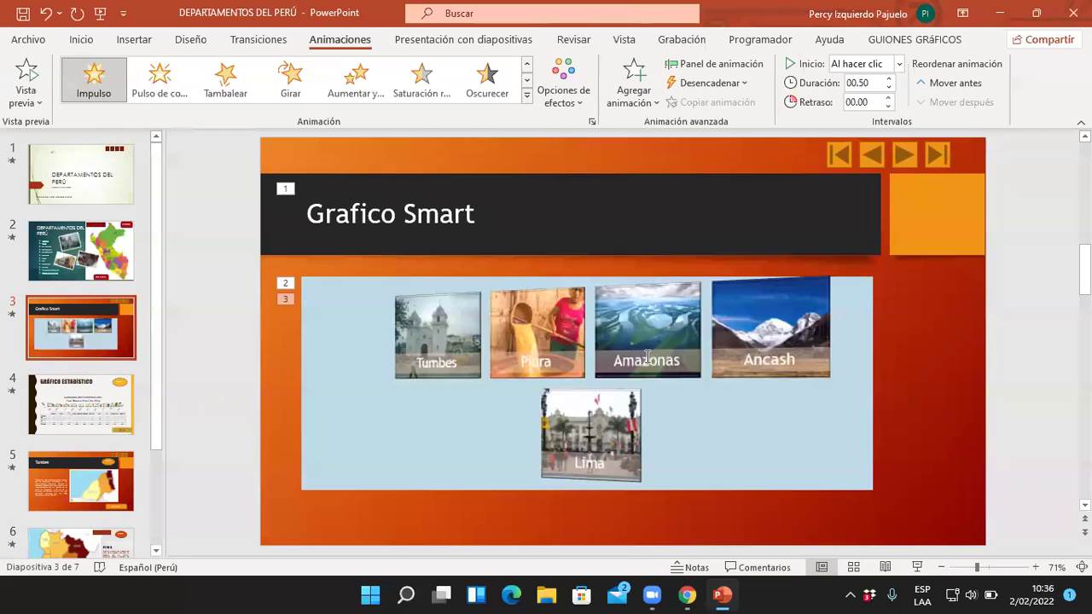
Step: On slide 4, give the GRÁFICO ESTADÍSTICO title a Desplazar hacia arriba entrance
left_click(101, 403)
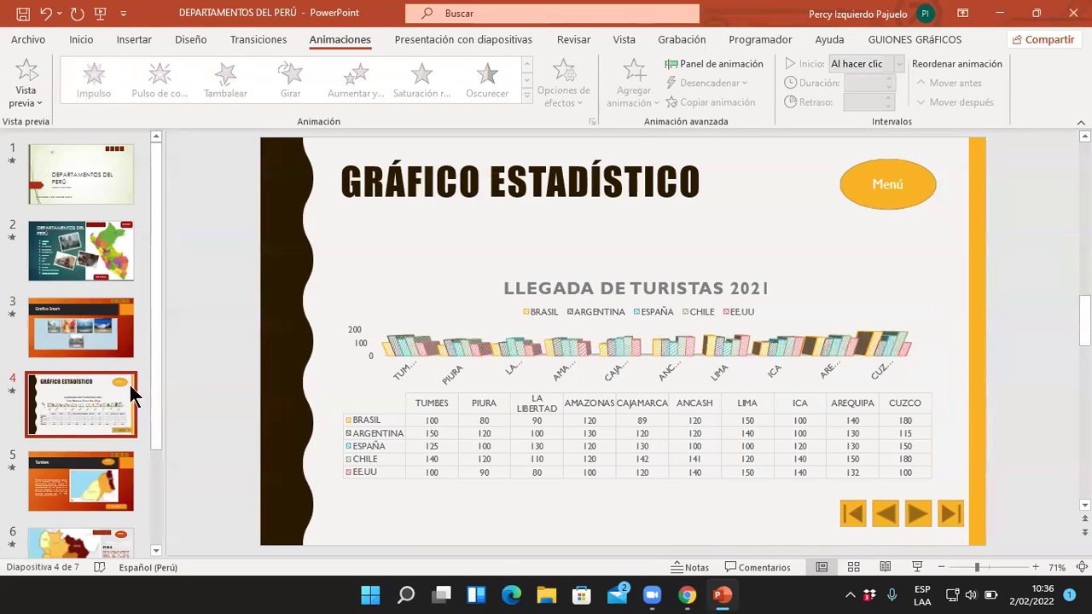
left_click(586, 182)
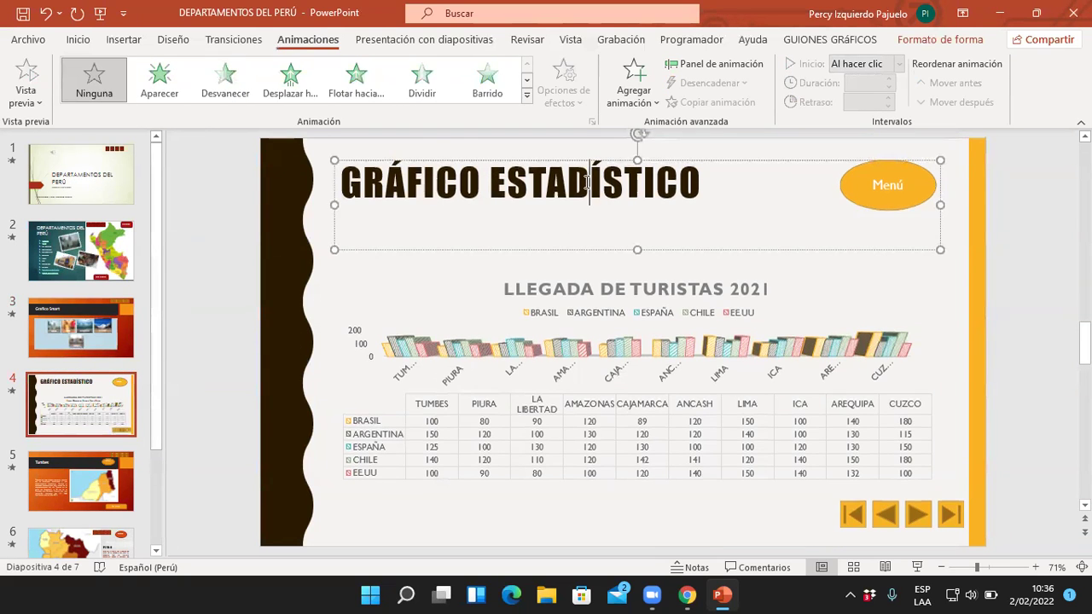
left_click(294, 92)
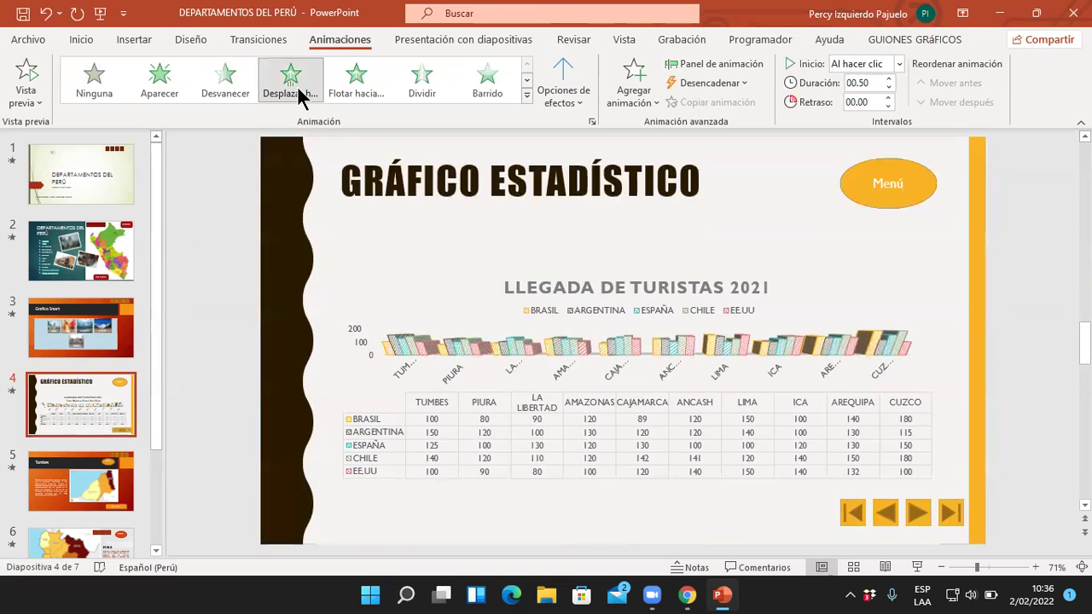
Step: Give the tourist arrivals chart an Aumentar y girar entrance plus a Tambalear emphasis
left_click(575, 309)
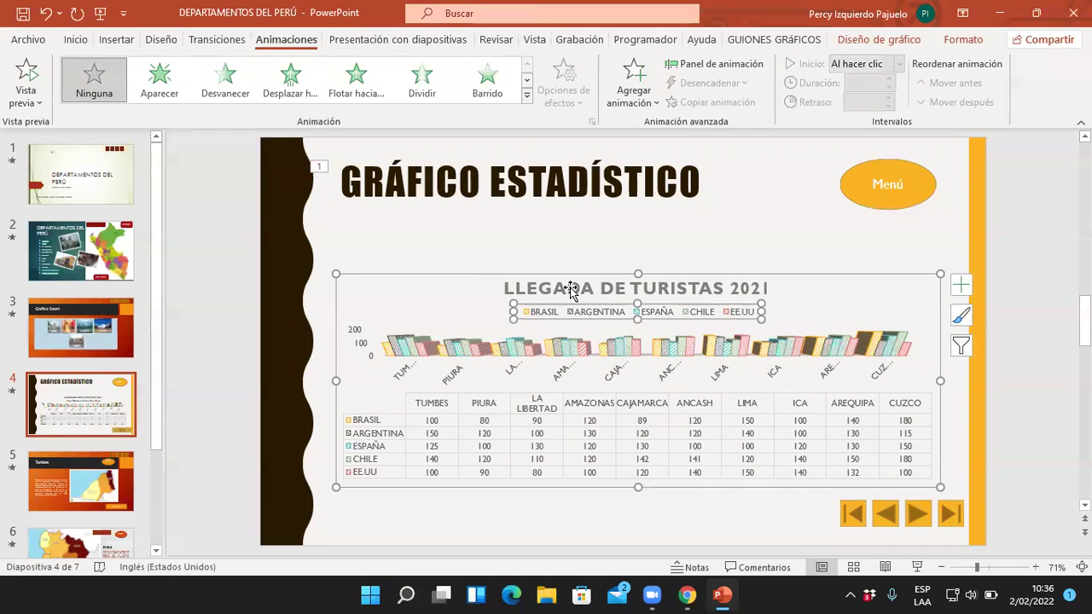
left_click(469, 276)
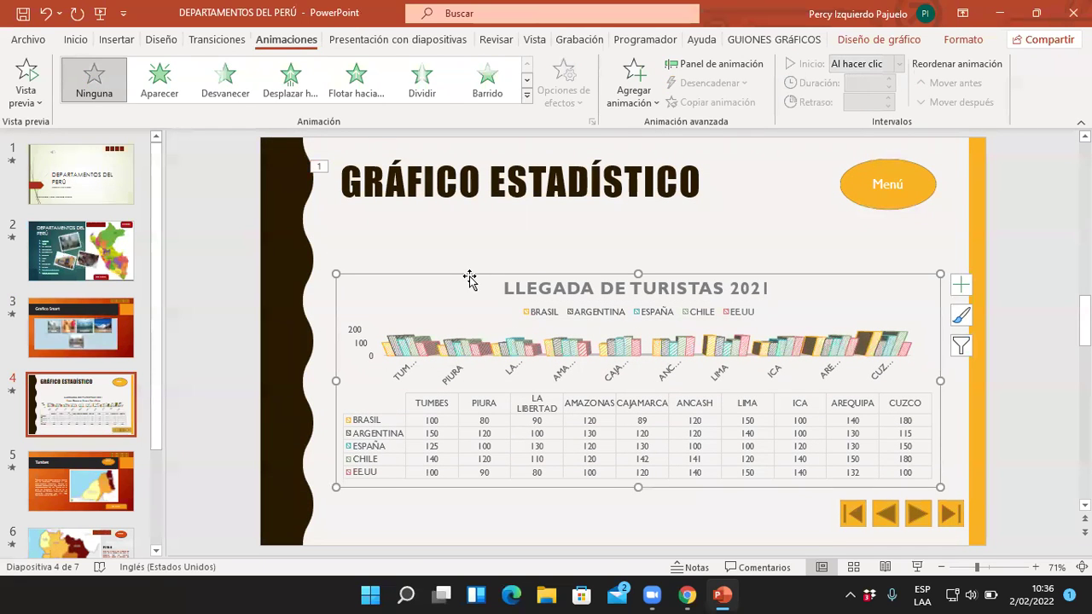
left_click(527, 95)
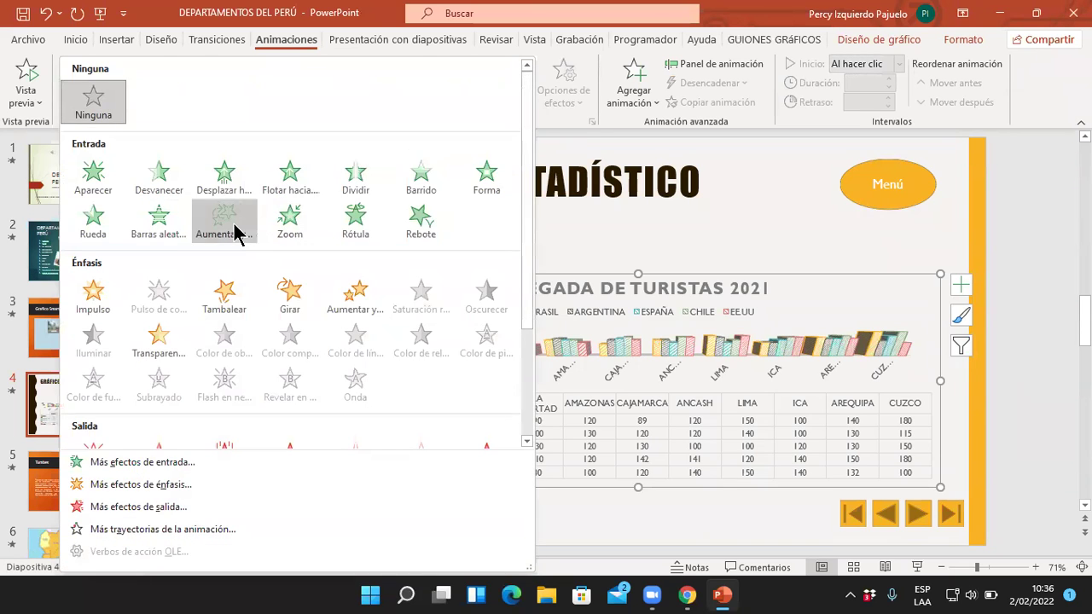
left_click(236, 233)
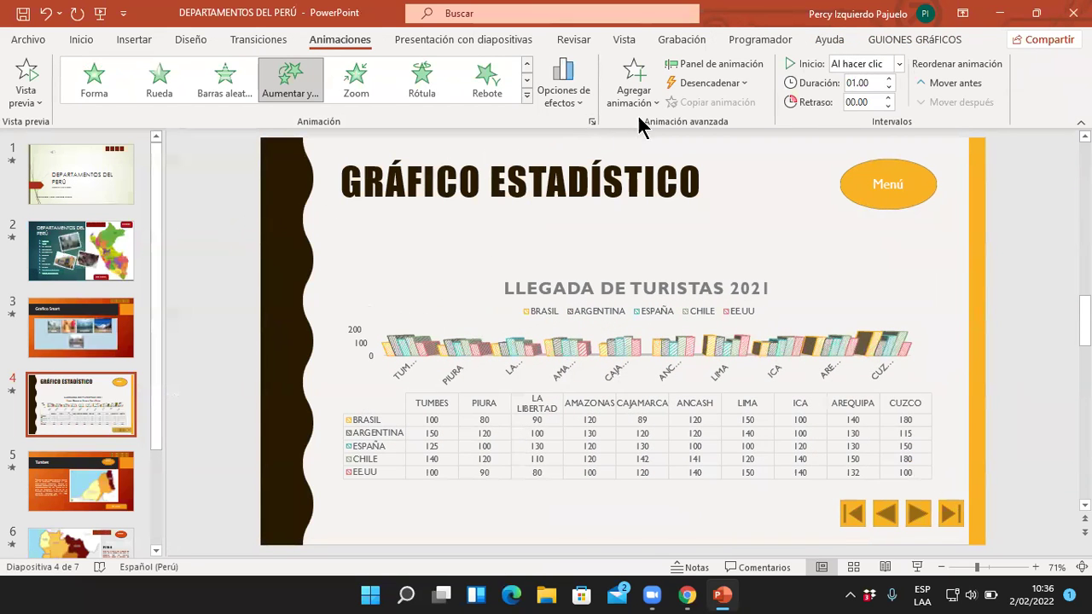
left_click(657, 103)
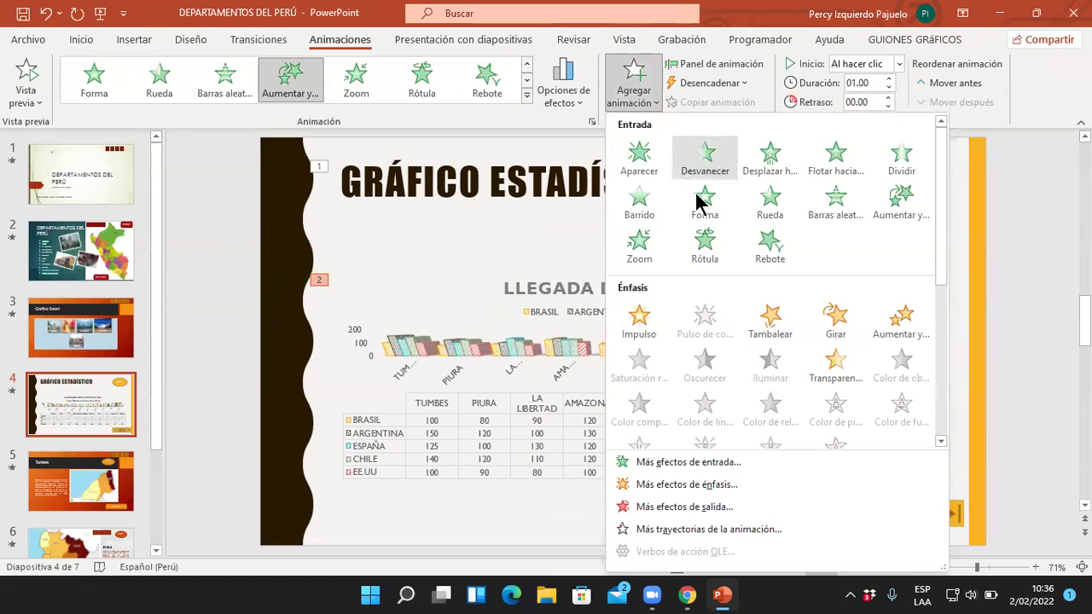
left_click(762, 331)
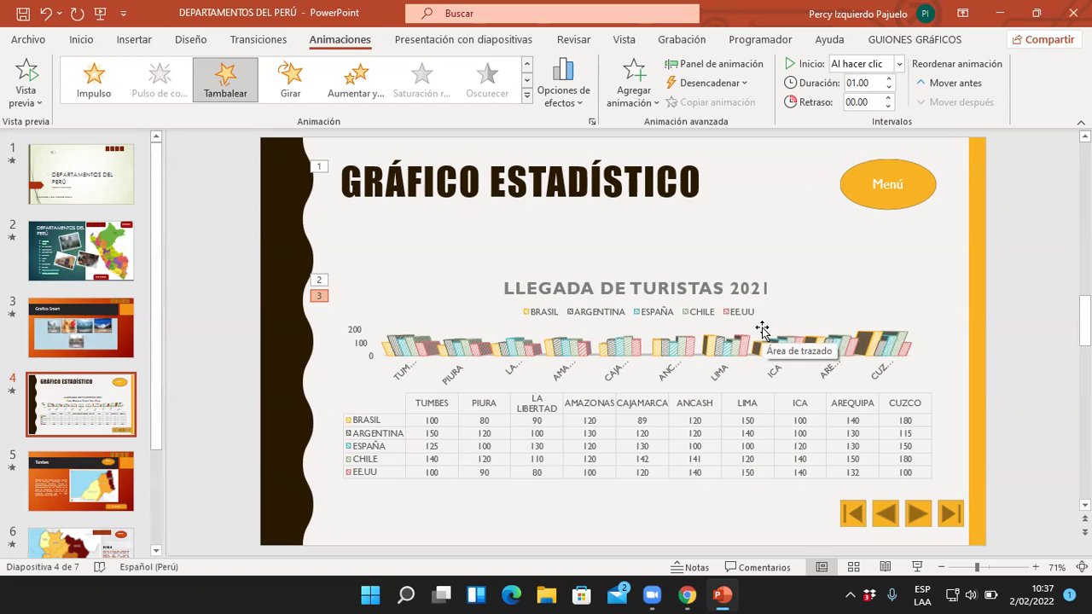
key("shift+F5")
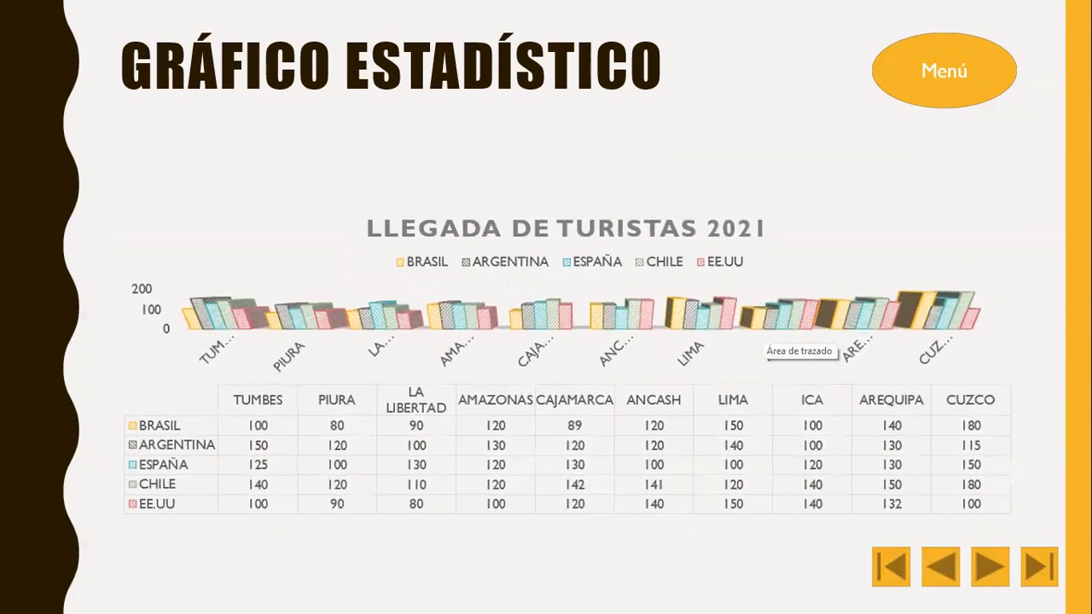
key("Escape")
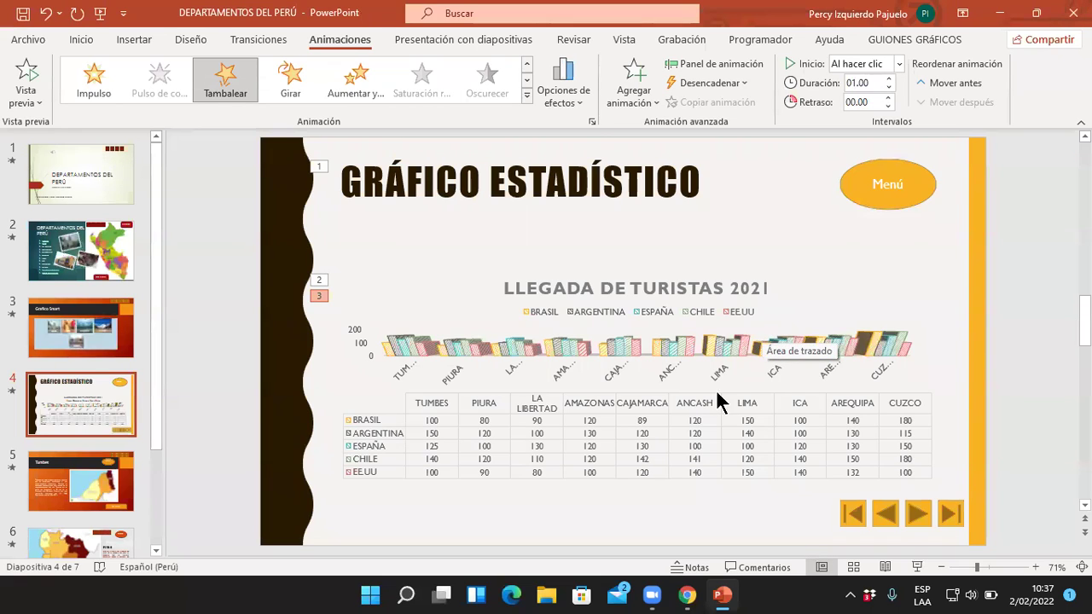
Step: On slide 5, give the Tumbes title Desplazar hacia arriba and the description text Rótula
left_click(122, 472)
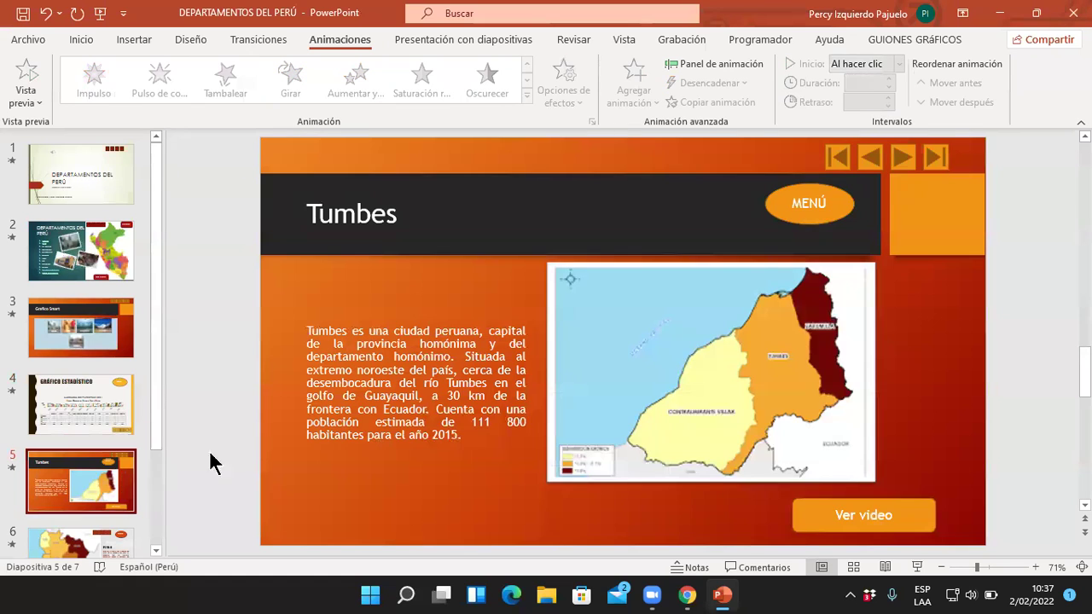
left_click(376, 218)
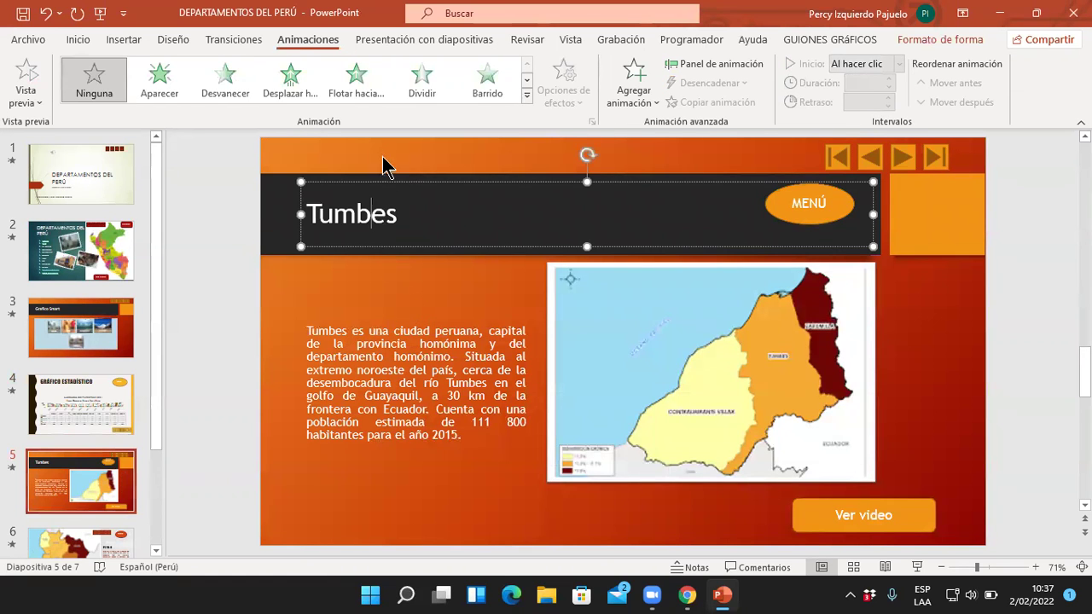
left_click(290, 78)
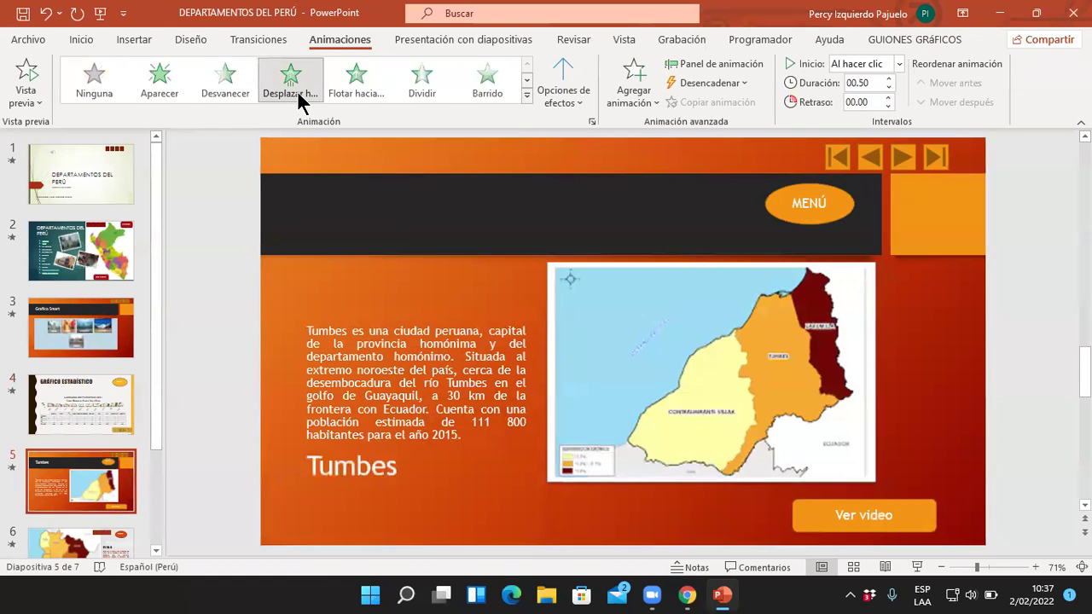
left_click(403, 359)
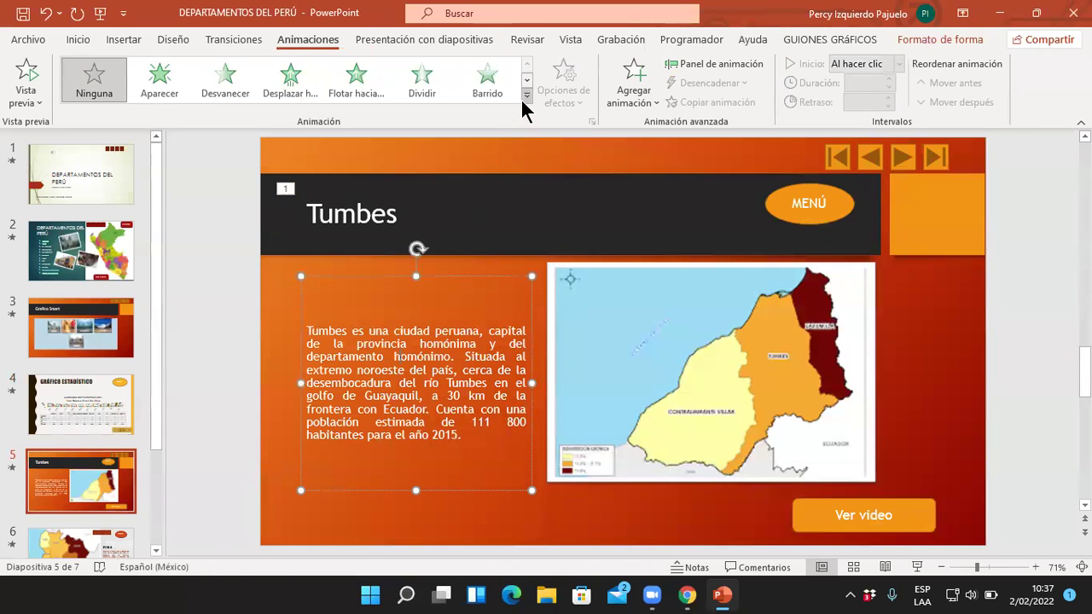
left_click(526, 95)
left_click(355, 221)
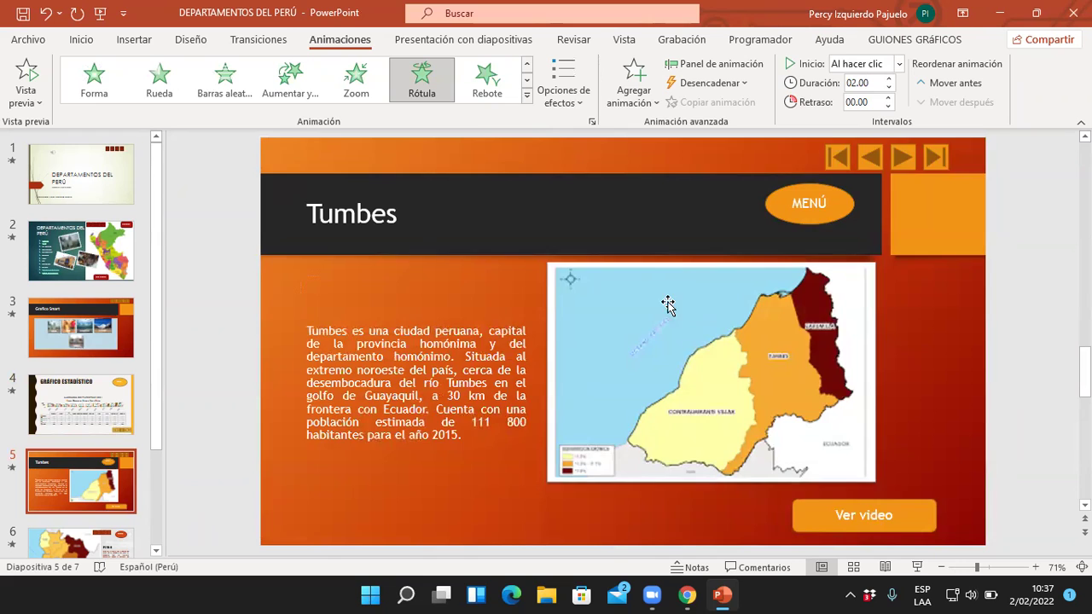
Step: Give the Tumbes map a Zoom entrance plus an Aumentar y encoger emphasis
left_click(660, 299)
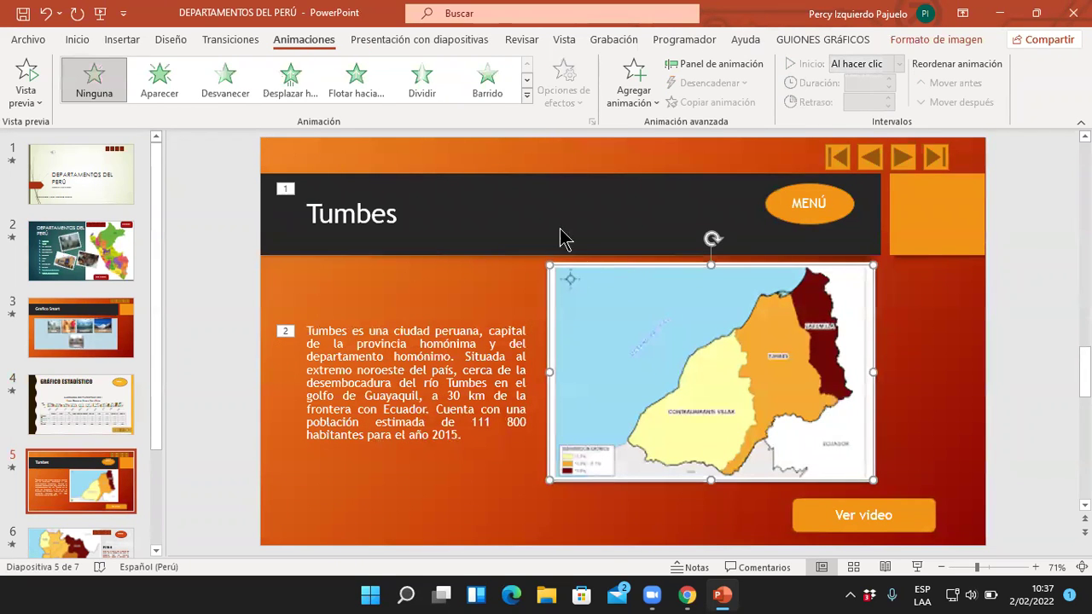
left_click(527, 97)
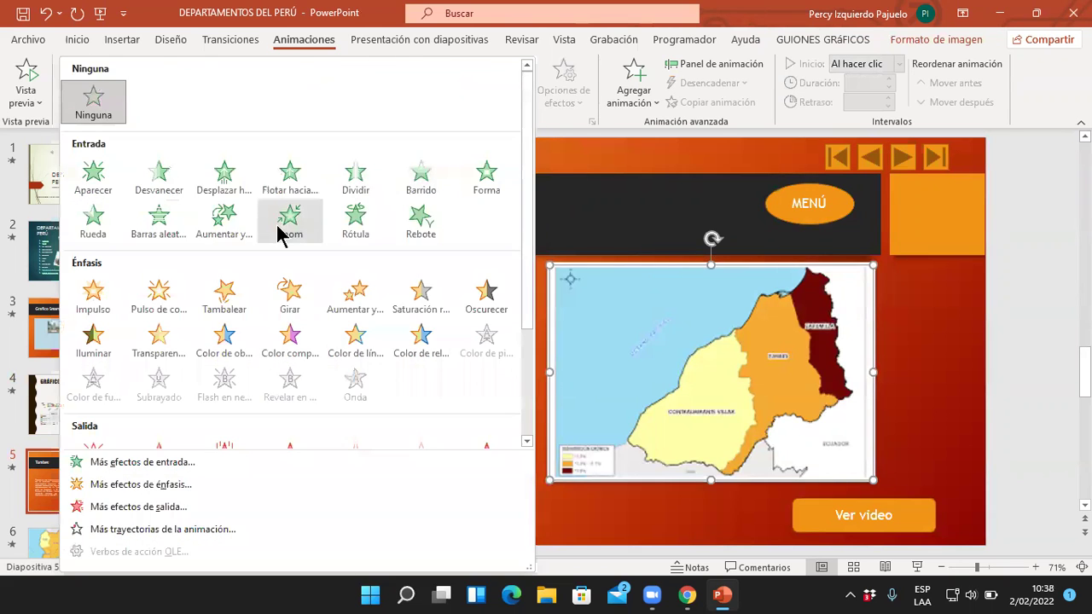
left_click(281, 234)
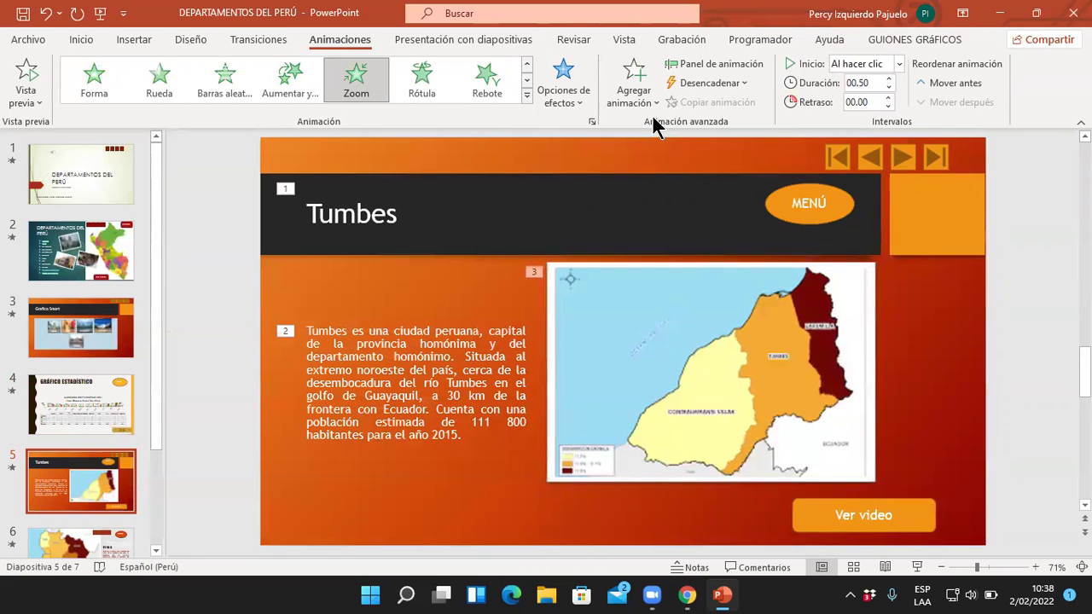
left_click(634, 85)
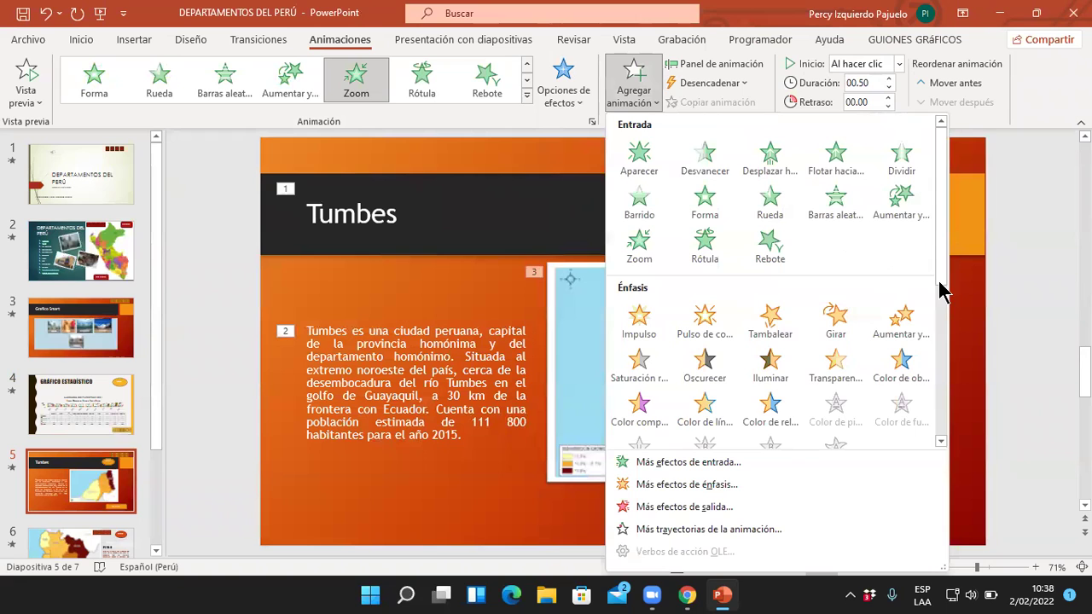
left_click_drag(944, 276, 935, 312)
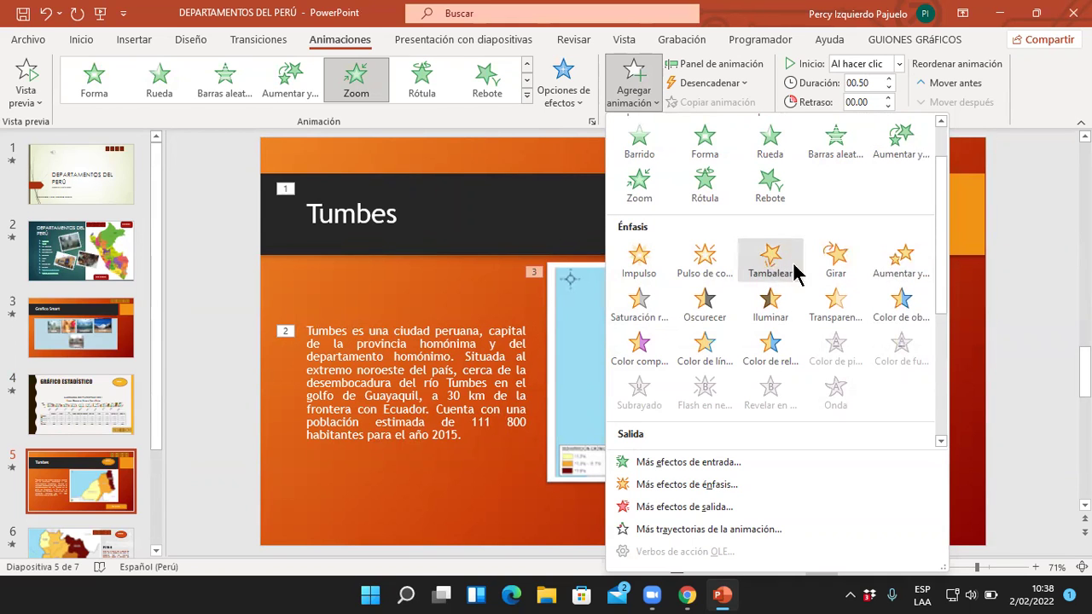
left_click(895, 268)
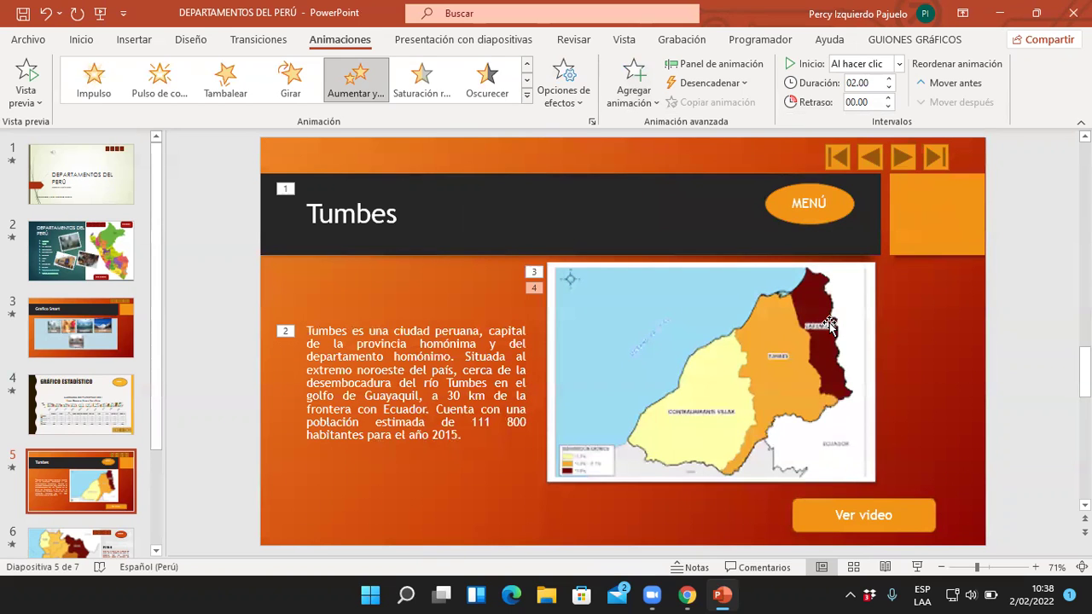
left_click(917, 567)
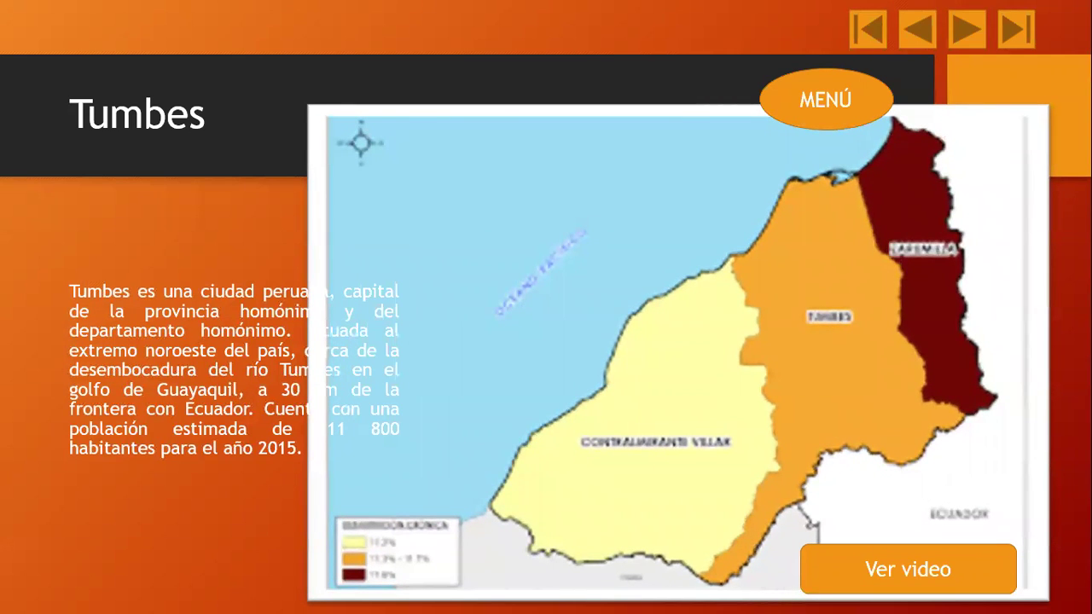
key("Escape")
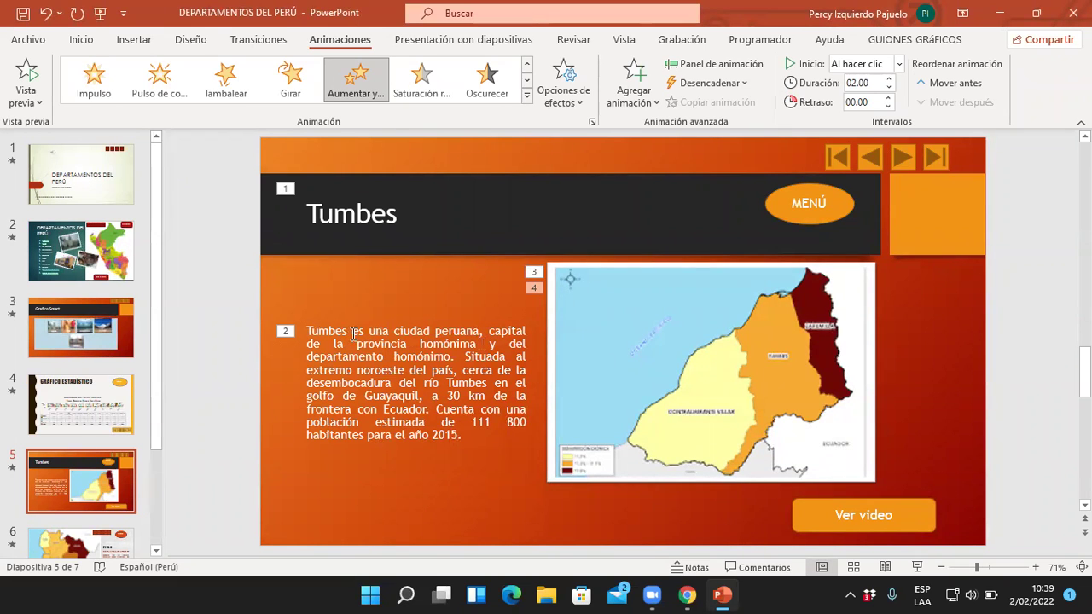
Step: On slide 6, give the PIURA title Flotar hacia arriba and the description Aumentar y girar
left_click_drag(153, 378, 155, 494)
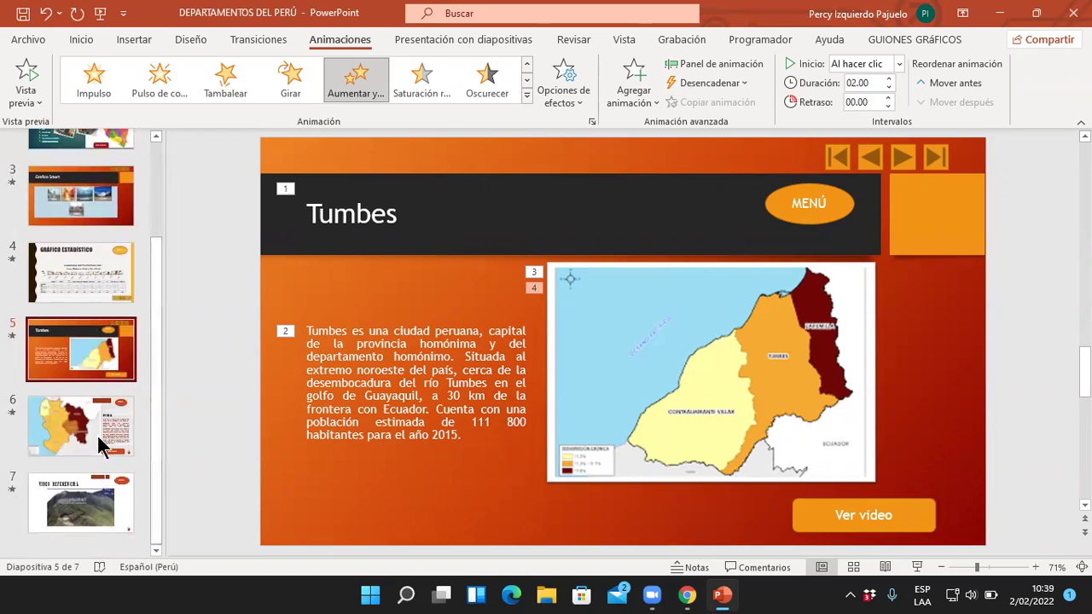
left_click(94, 427)
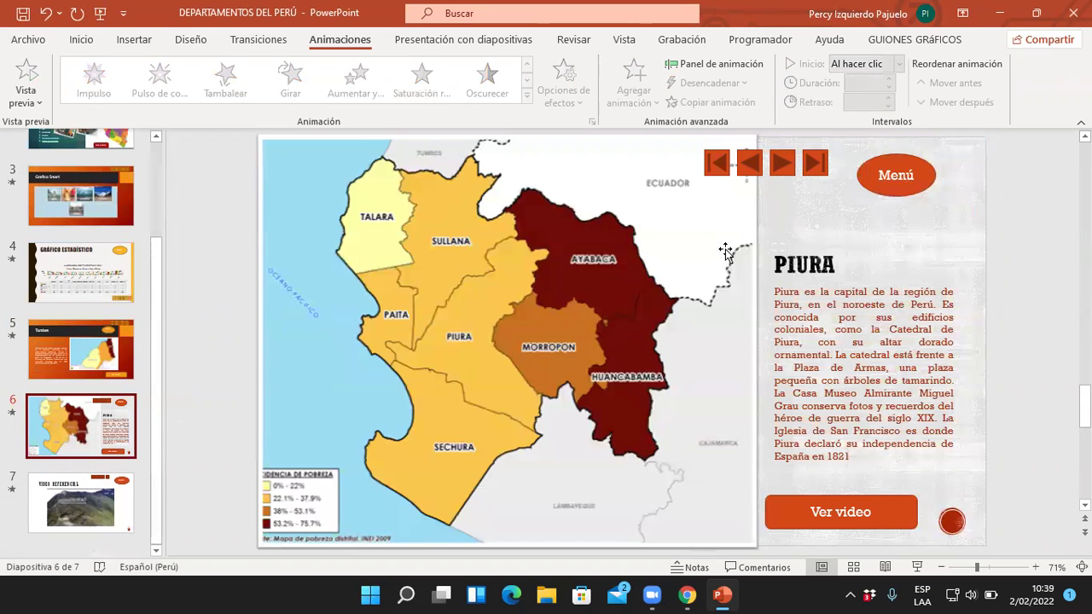
left_click(819, 271)
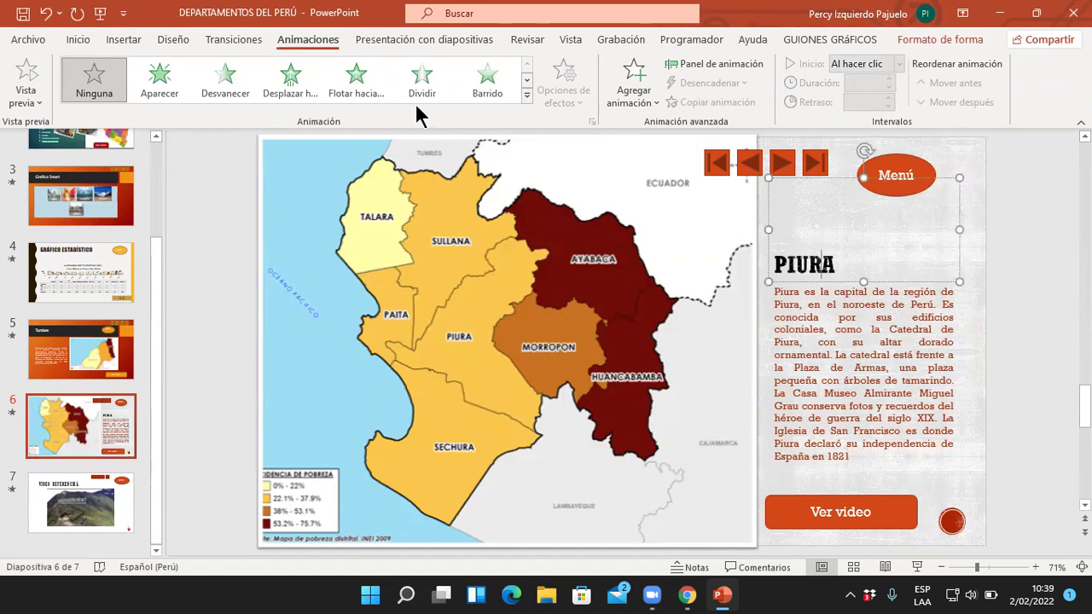
left_click(367, 102)
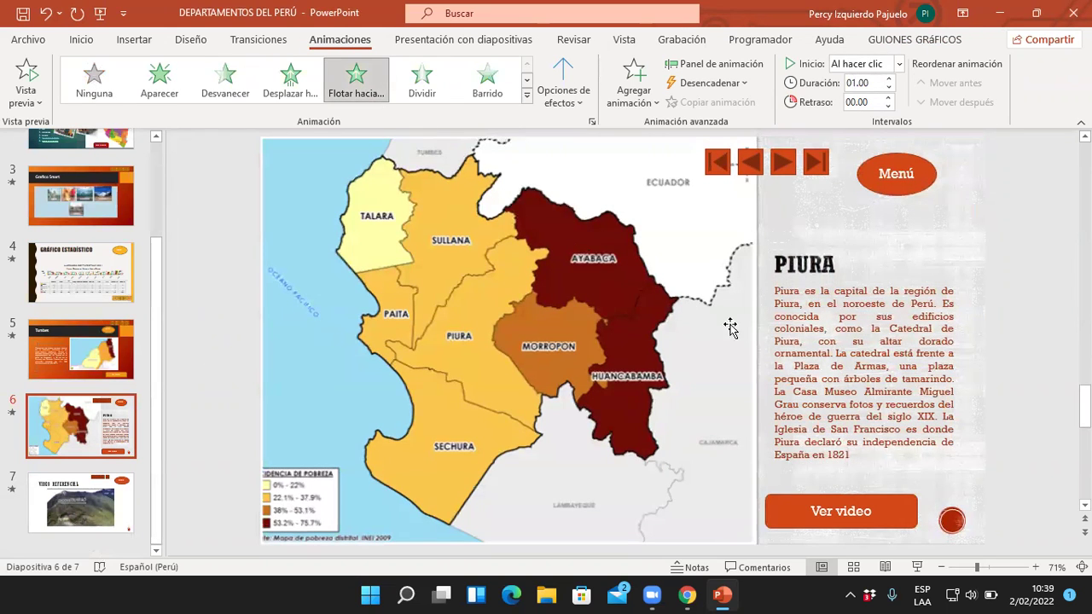
left_click(817, 329)
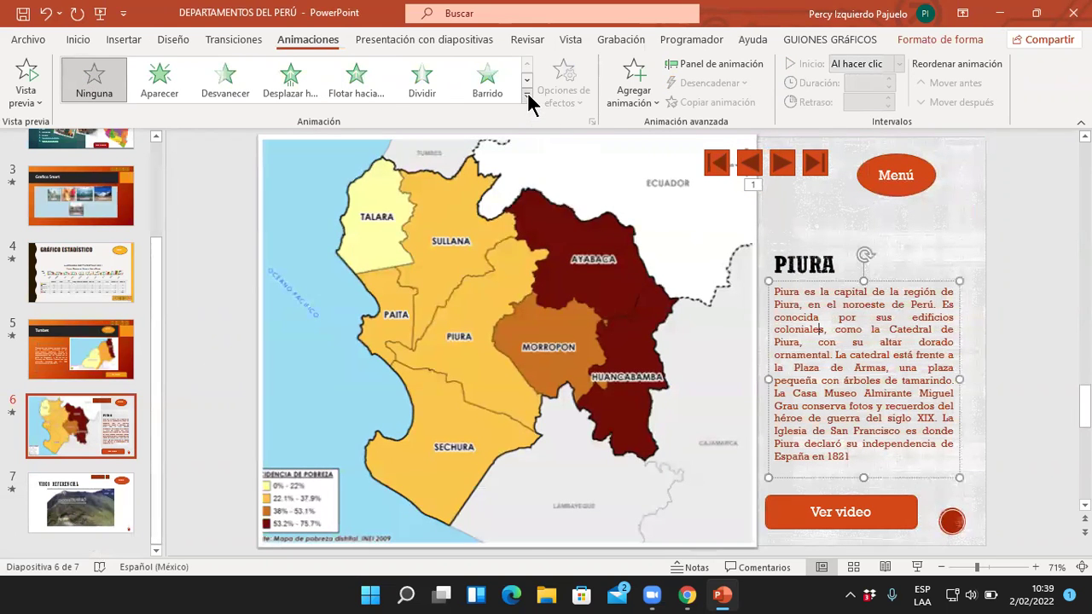
left_click(528, 94)
left_click(245, 231)
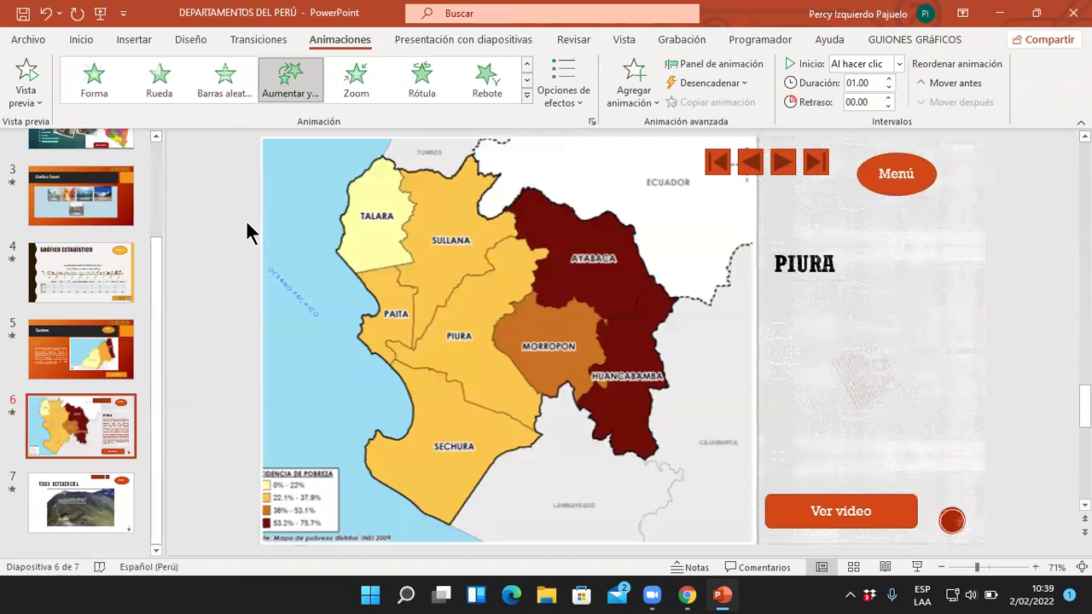
Step: Give the Piura map a Zoom entrance plus a Tambalear emphasis, then check both
left_click(544, 297)
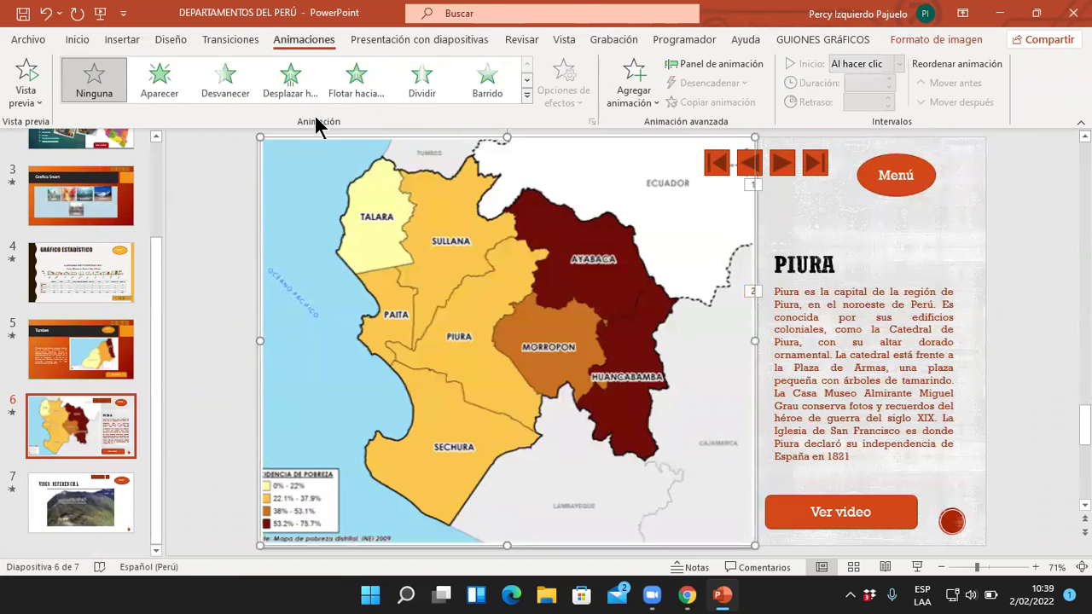
left_click(528, 94)
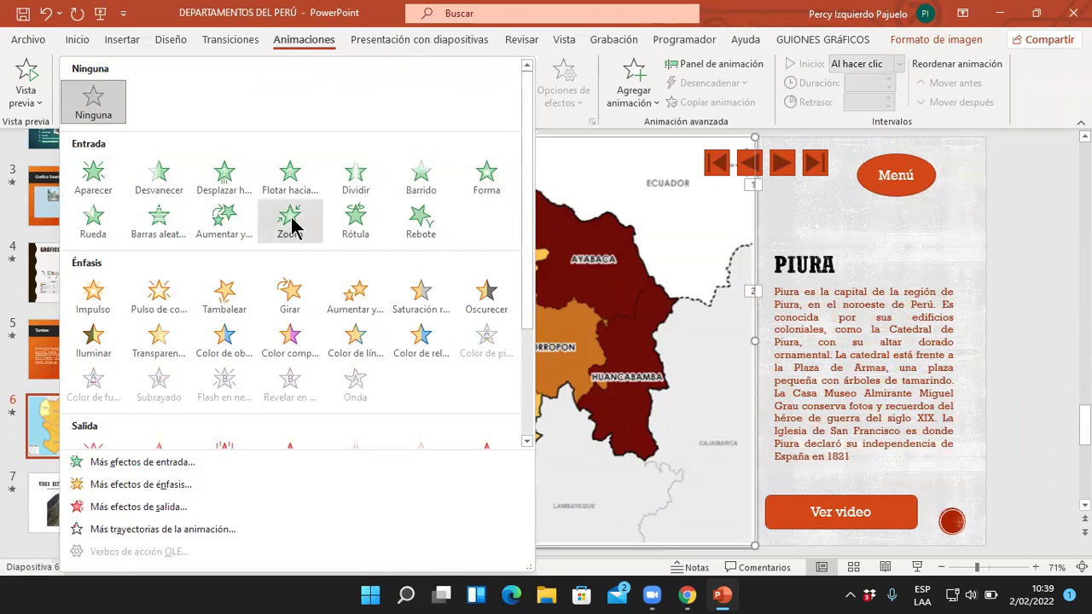
left_click(290, 220)
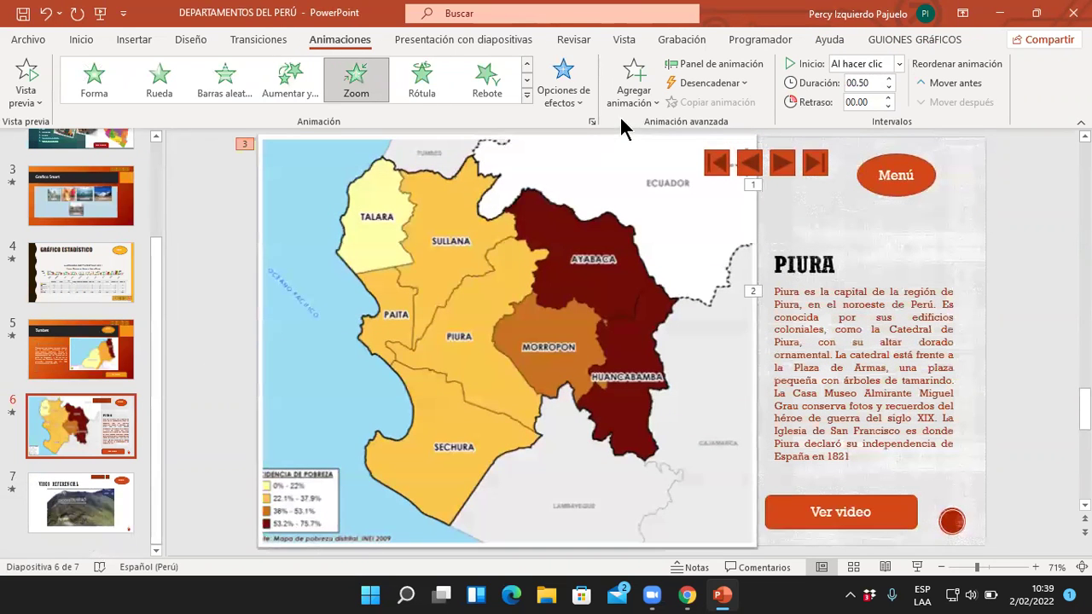
left_click(642, 96)
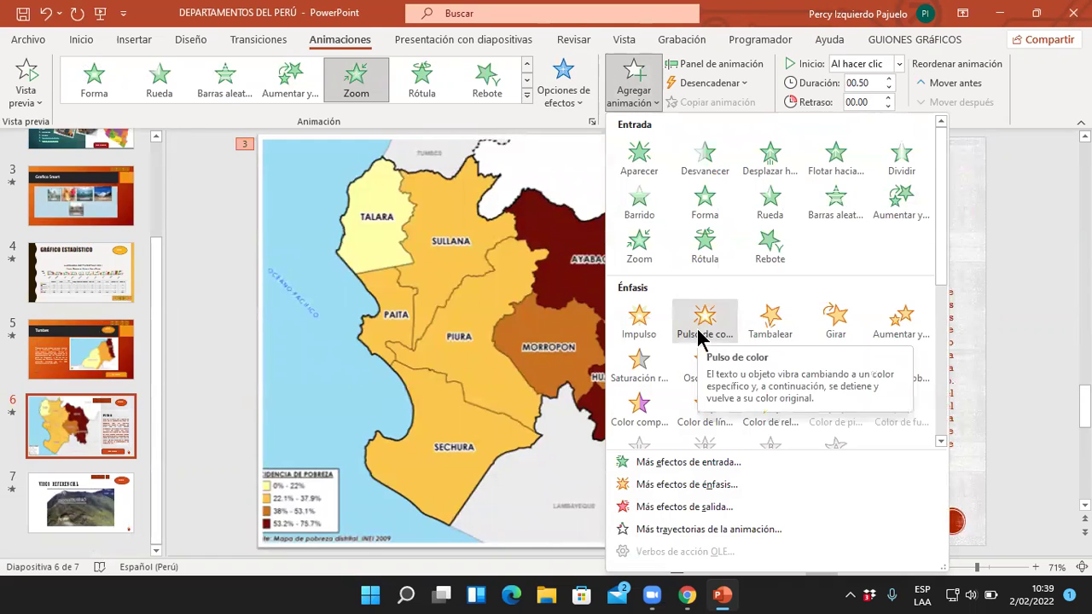
left_click(782, 333)
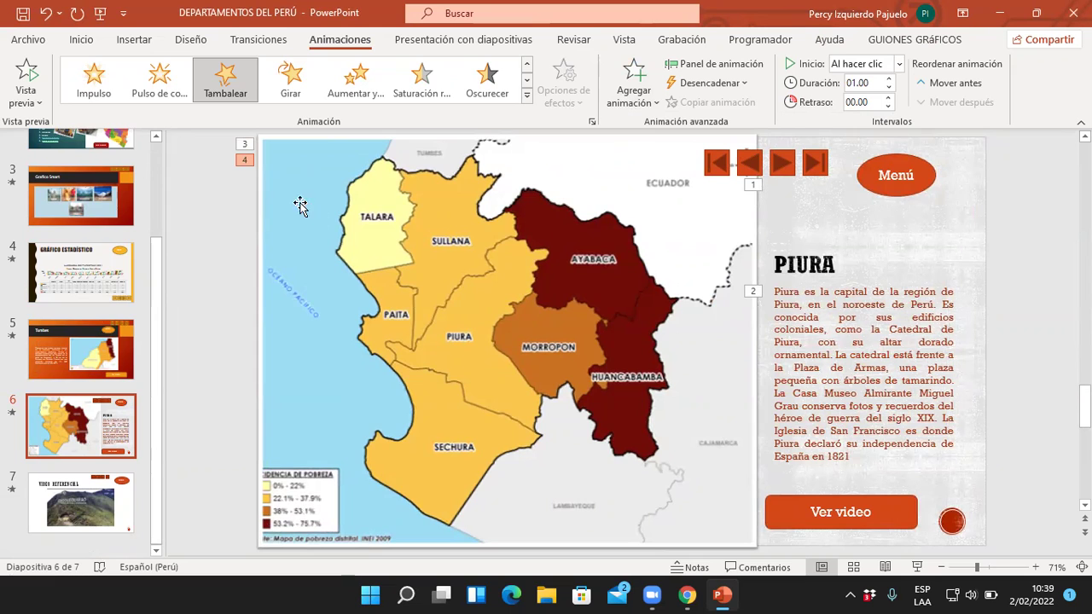
left_click(245, 144)
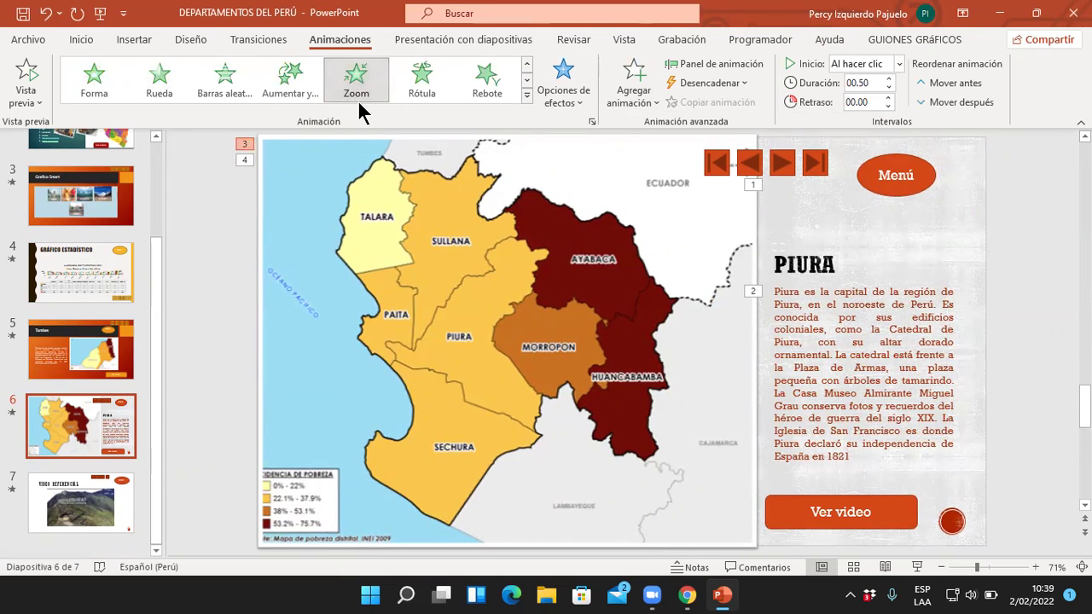
left_click(245, 159)
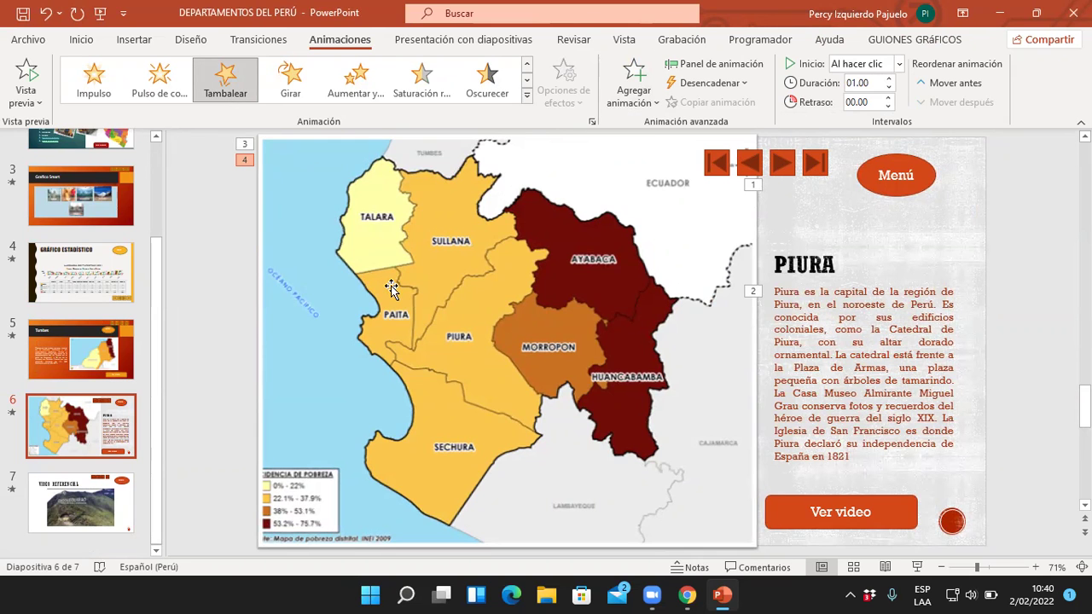
key("shift+F5")
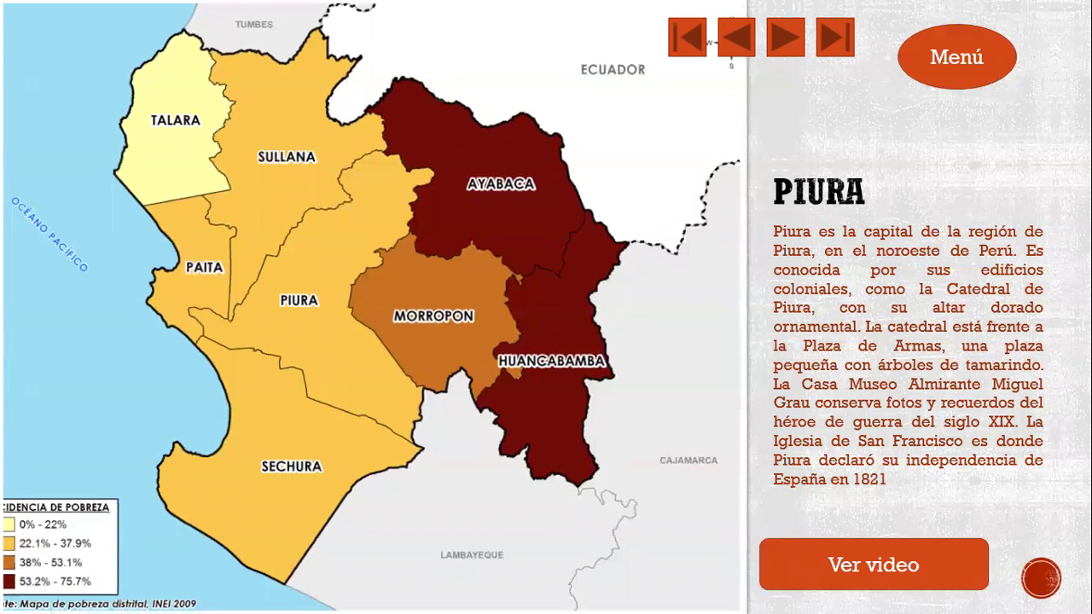
key("Escape")
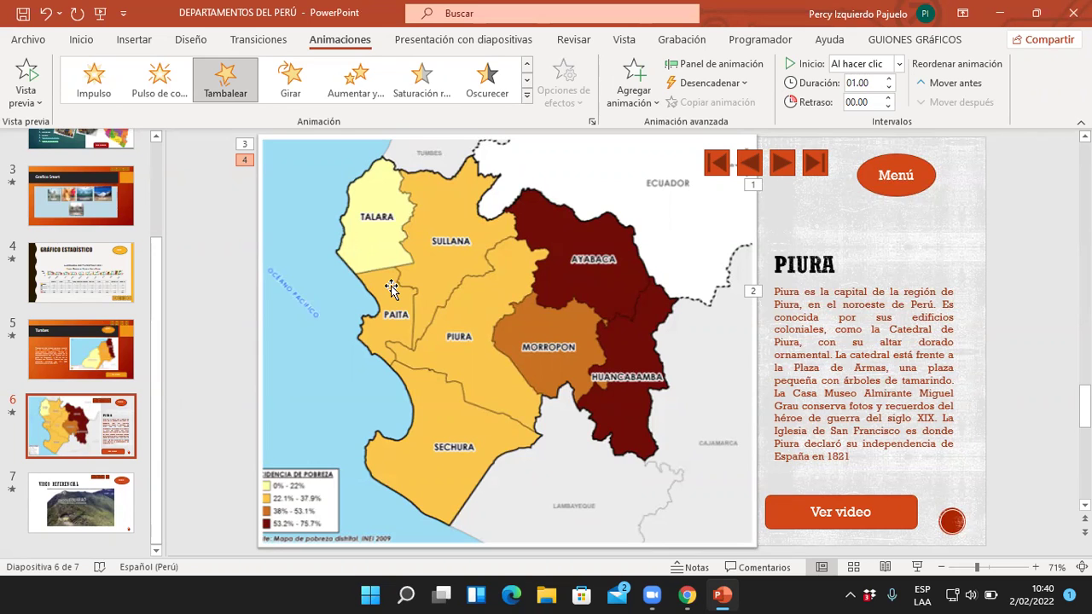
left_click(647, 97)
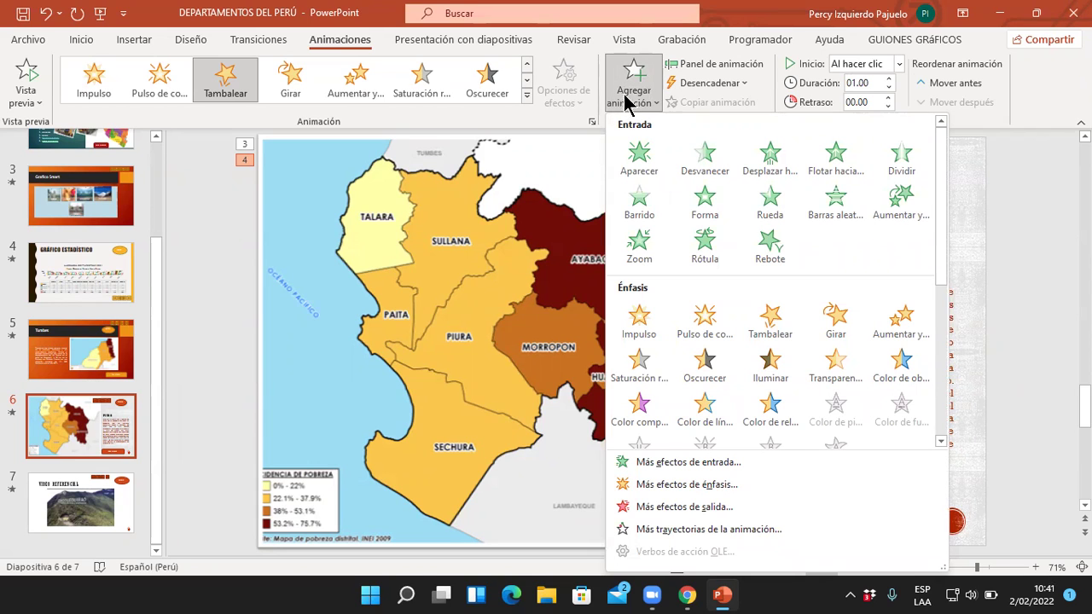
key("Escape")
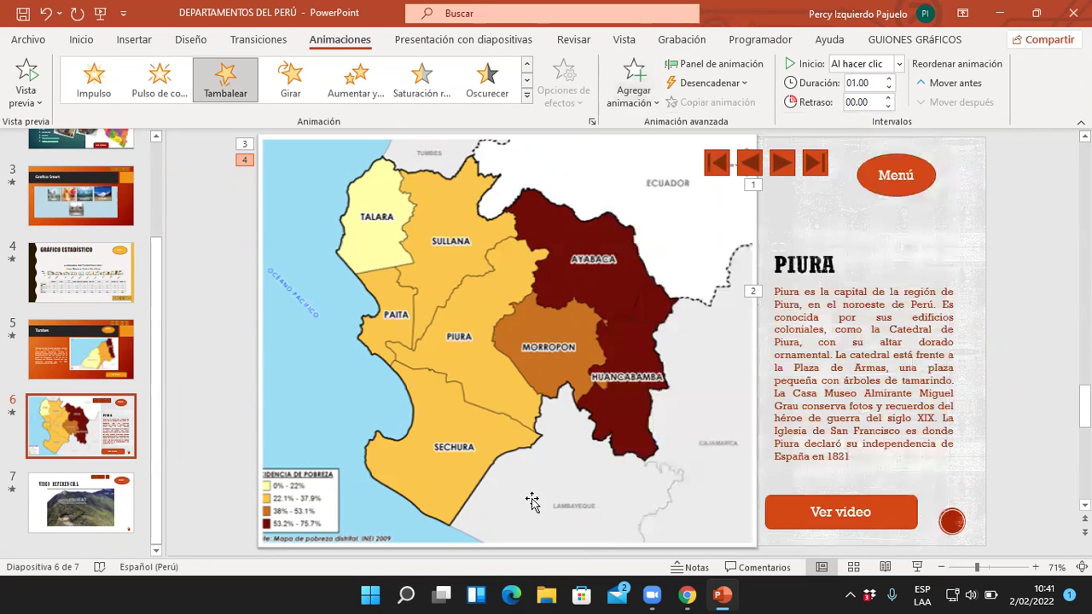